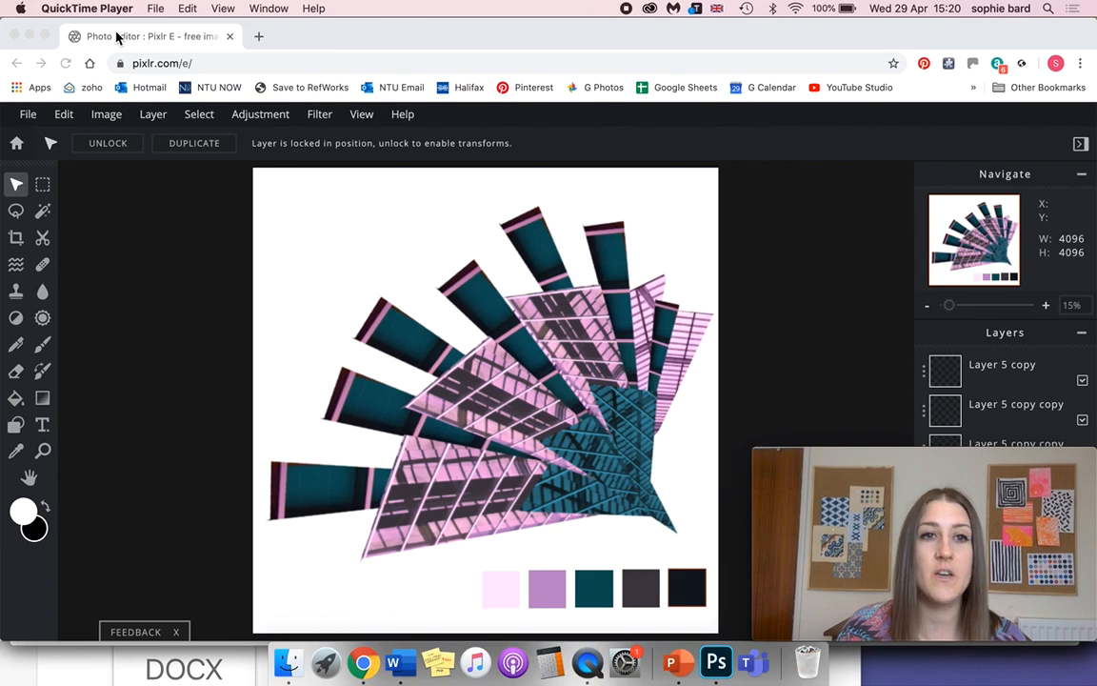
Open pixlr.com/x/ in a new browser tab and switch to the Pixlr E editor.
left_click(451, 43)
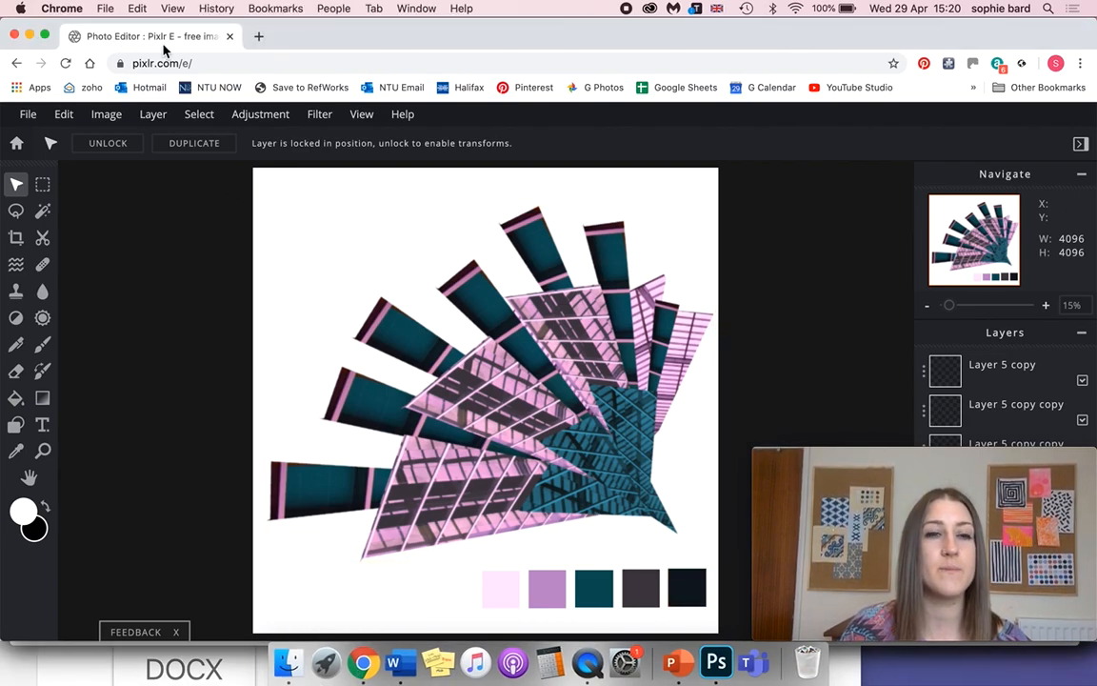
left_click(258, 36)
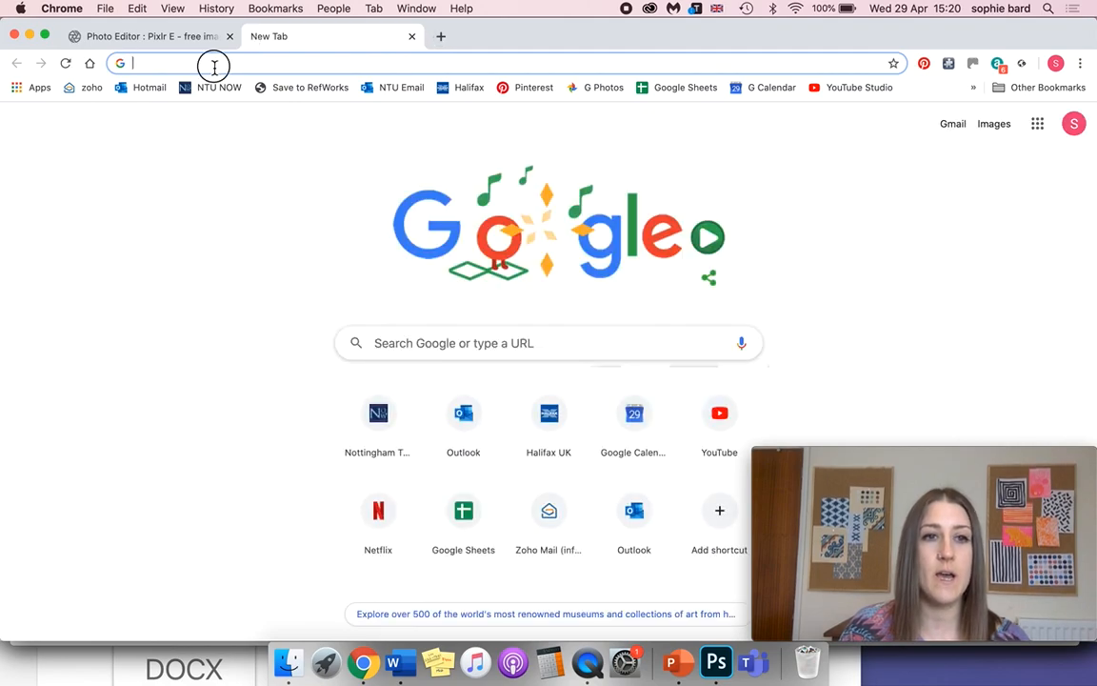
type("pic")
key("BackSpace")
type("xl")
key("BackSpace")
key("BackSpace")
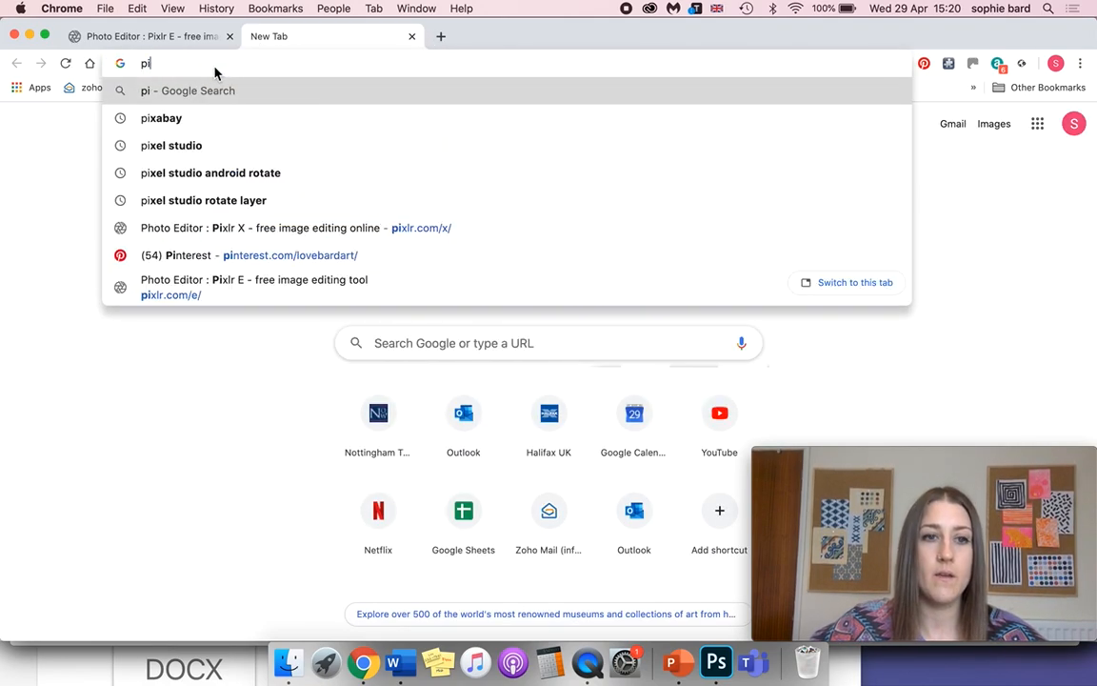
type("xlr")
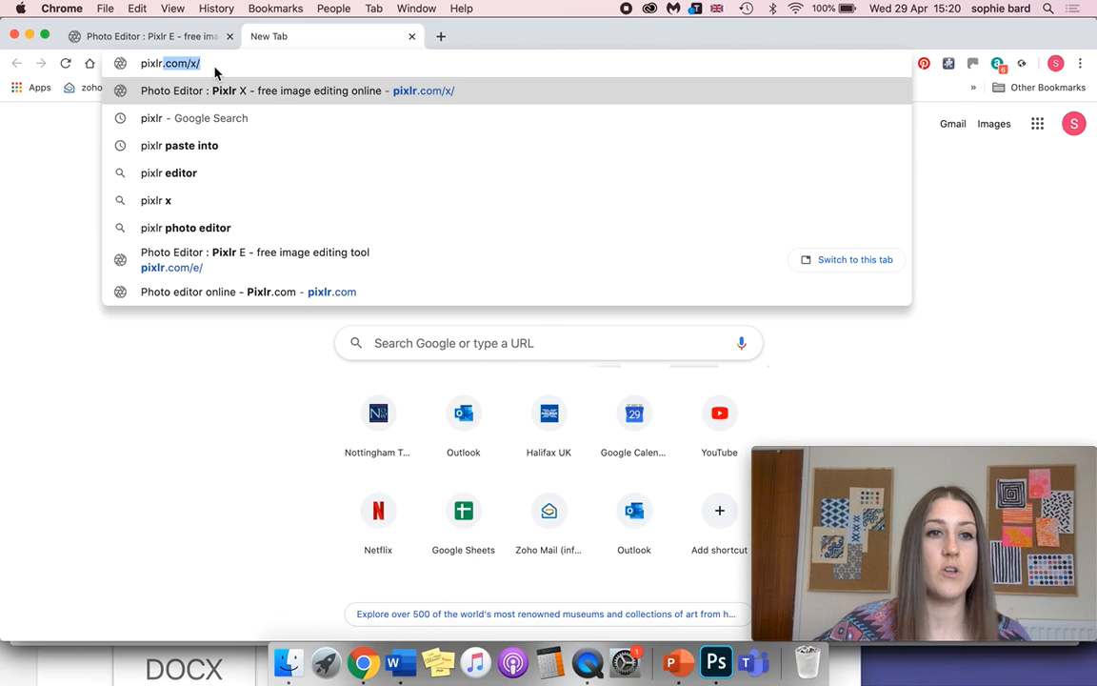
key("Right")
key("Return")
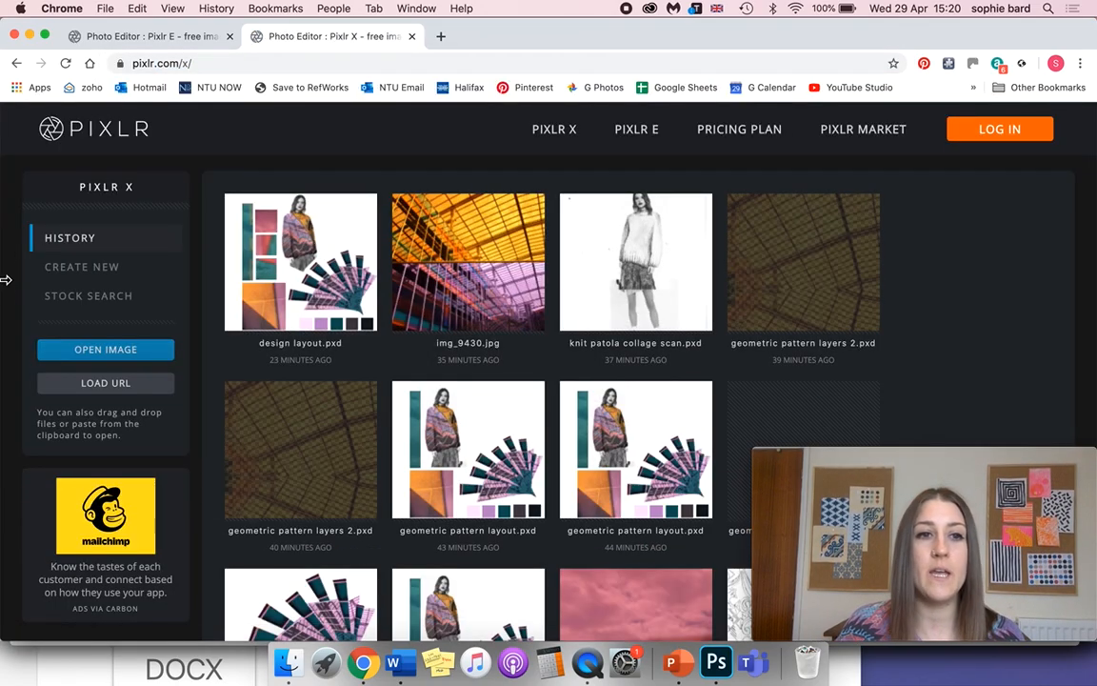
left_click(638, 138)
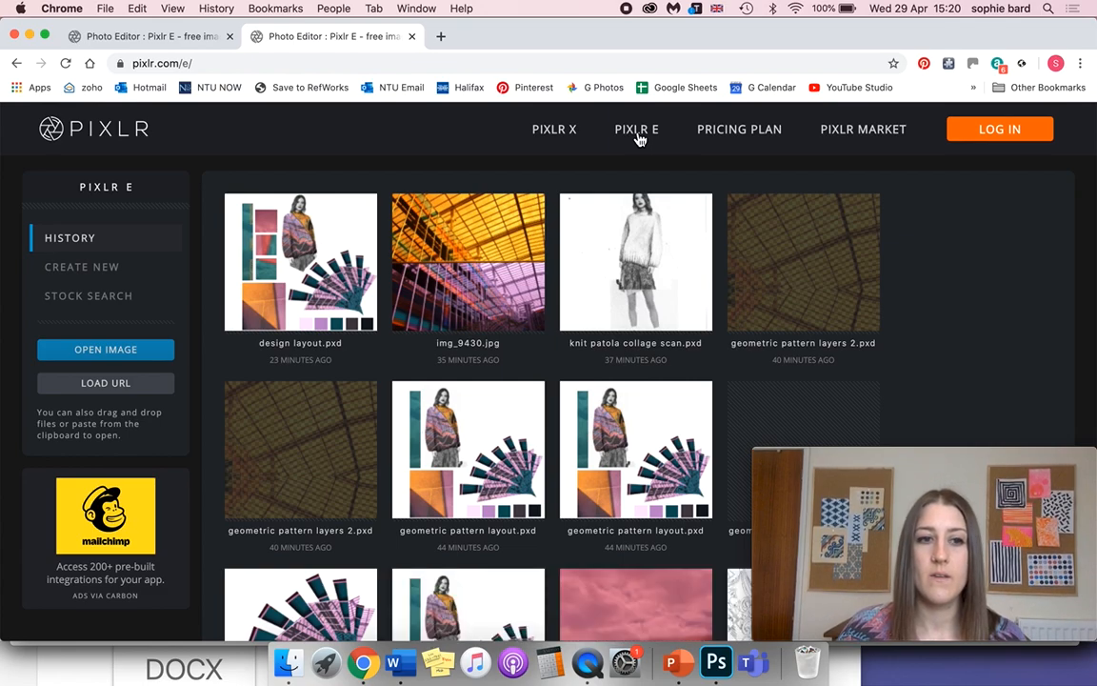
mouse_move(256, 223)
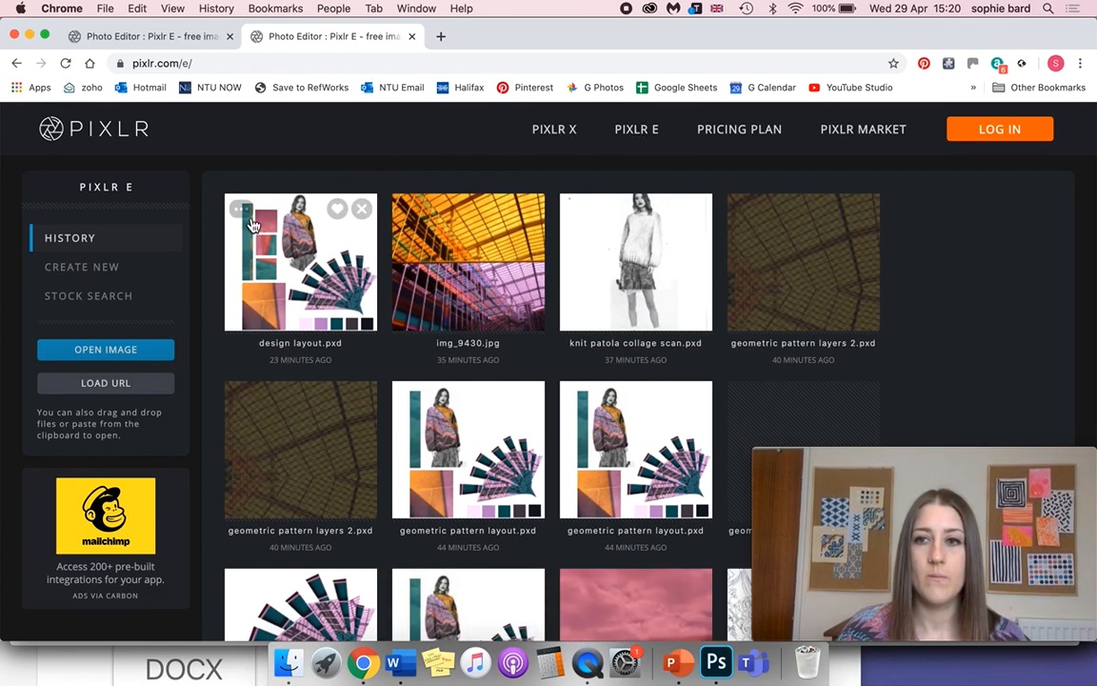
left_click(105, 350)
left_click_drag(917, 460, 614, 418)
left_click(968, 582)
left_click_drag(695, 421, 988, 450)
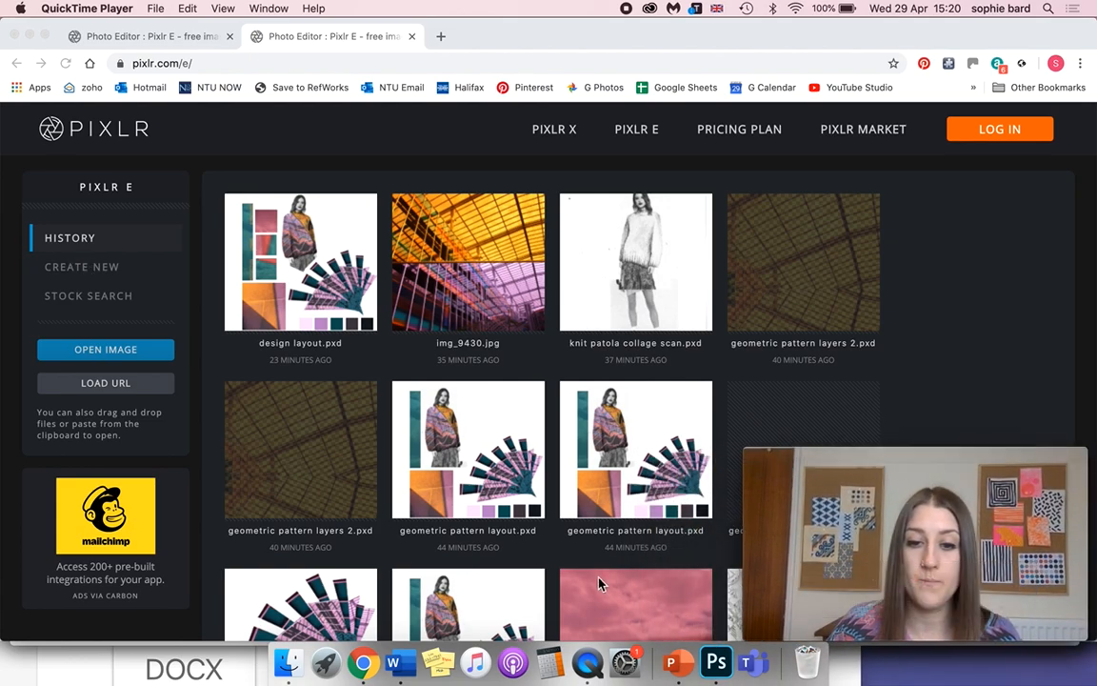
Start a new image and set its width to 4096 and its height to 2896 pixels.
left_click(100, 269)
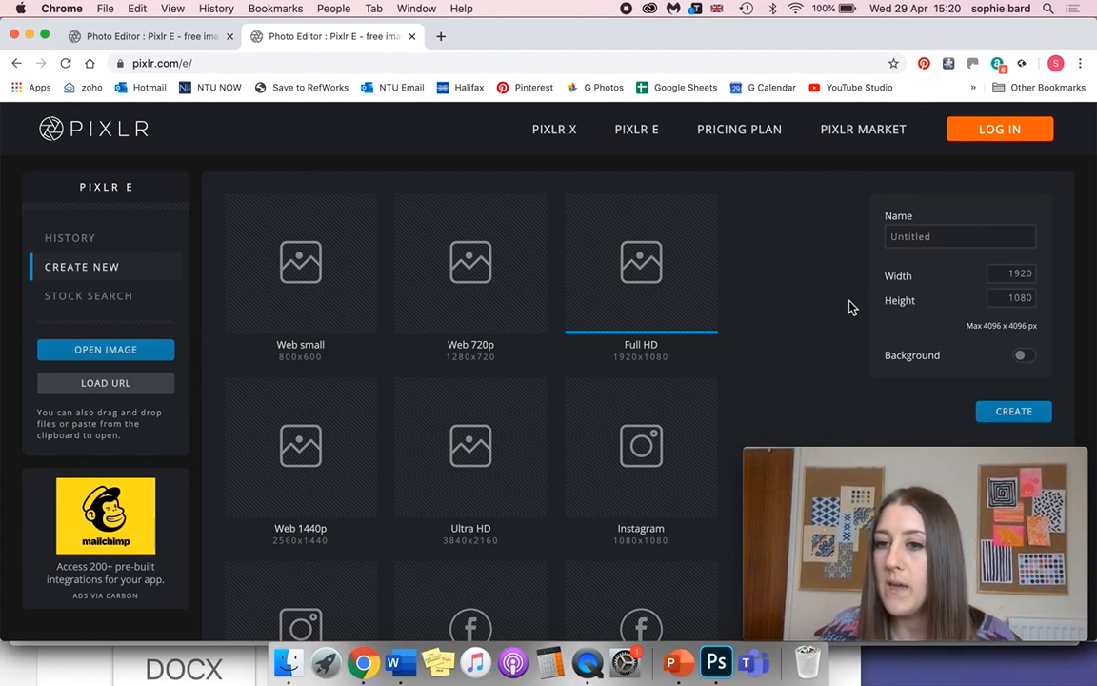
left_click(1017, 296)
left_click(1033, 274)
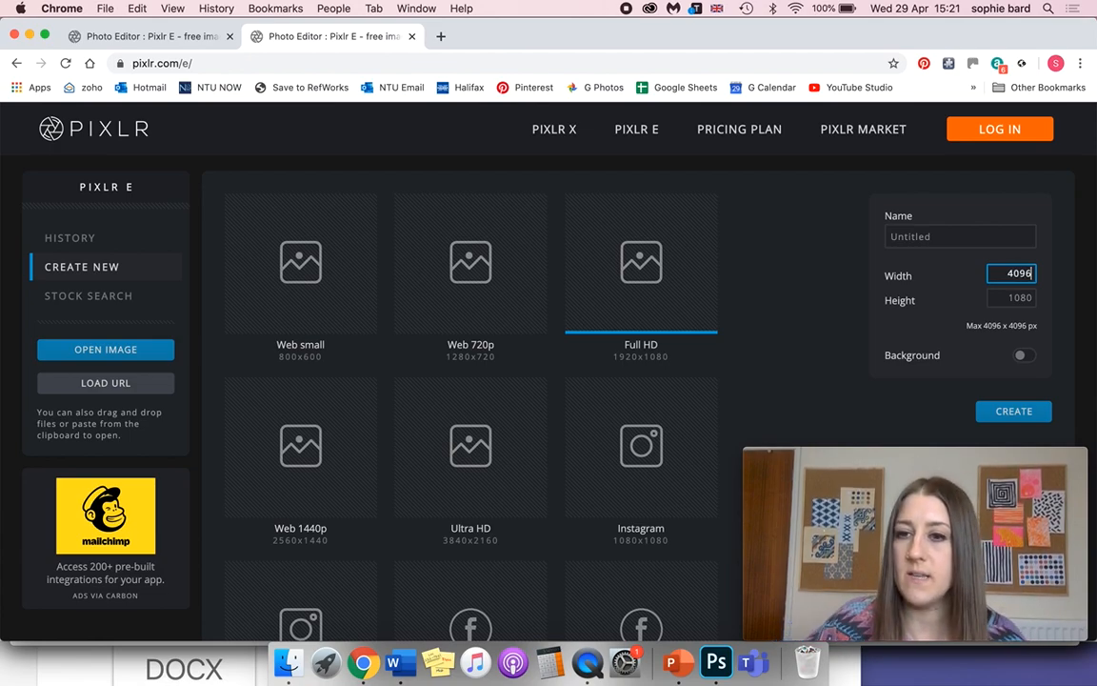
double_click(1028, 298)
type("1")
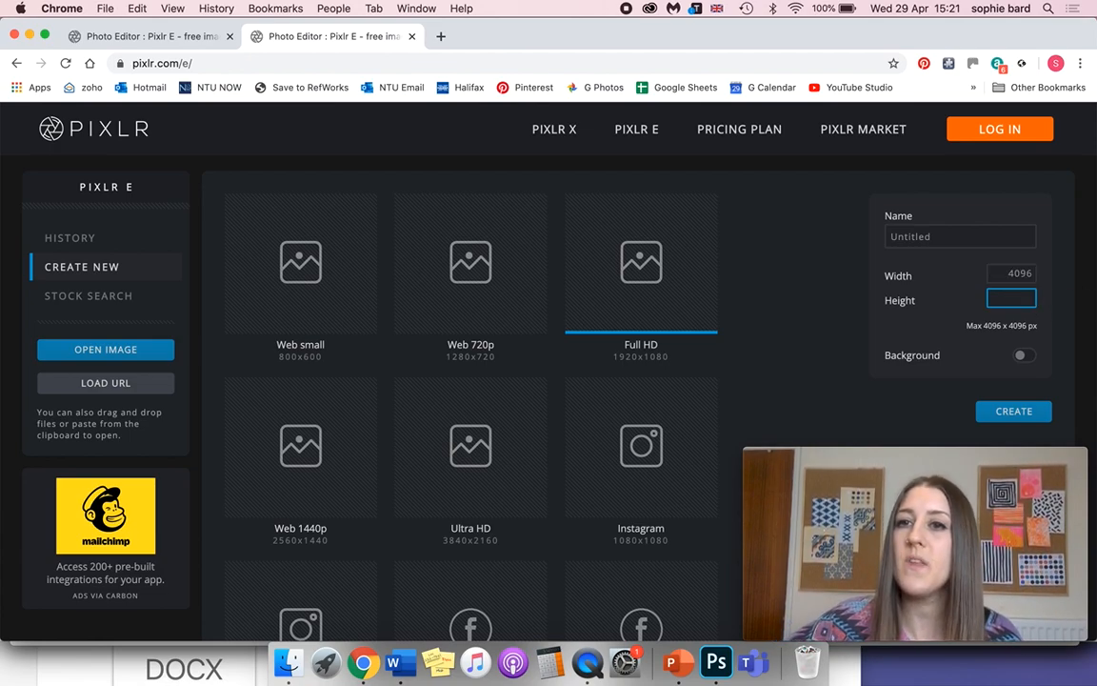
key("BackSpace")
type("2")
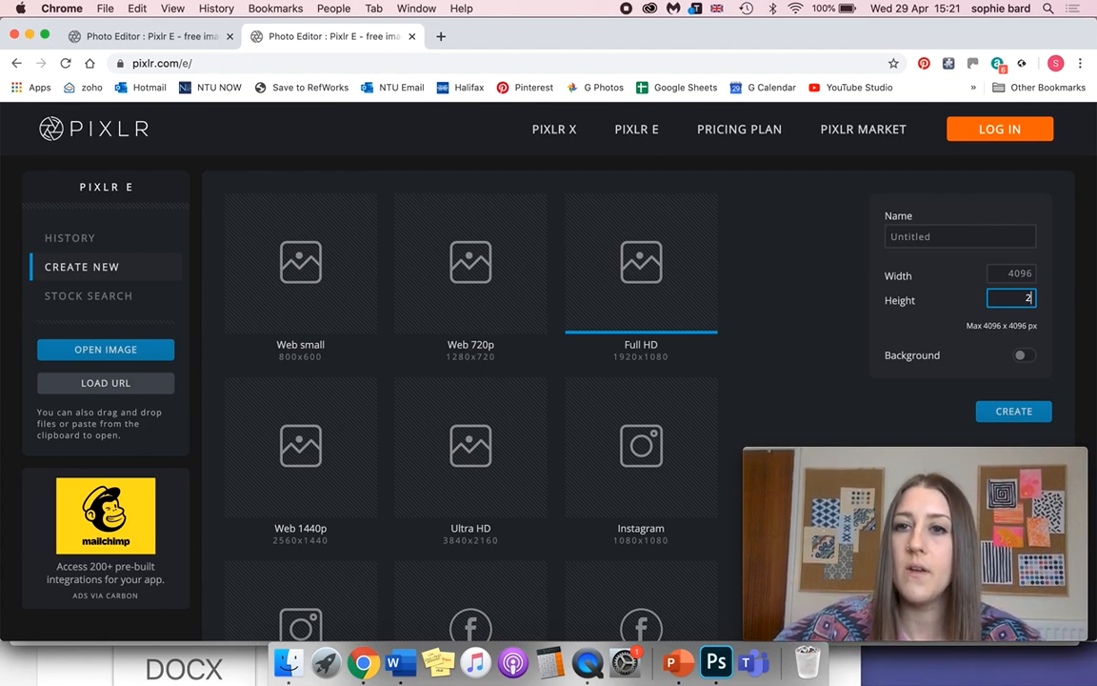
type("896")
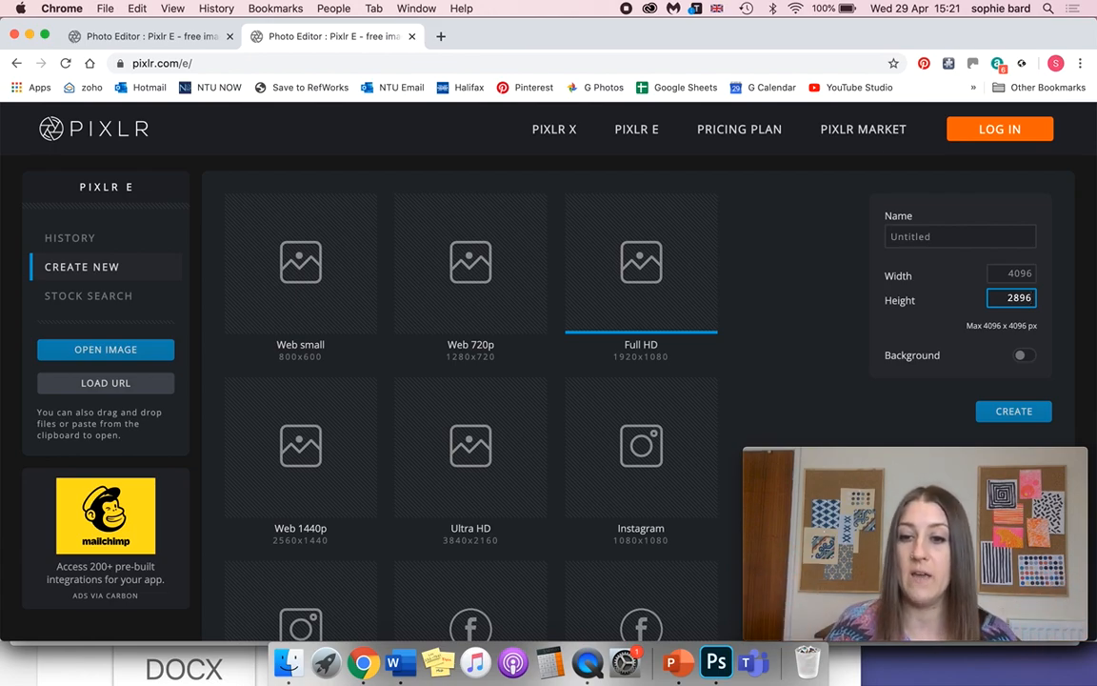
Name the new image "Motif exploration selection tools" and create it.
left_click_drag(985, 237, 865, 235)
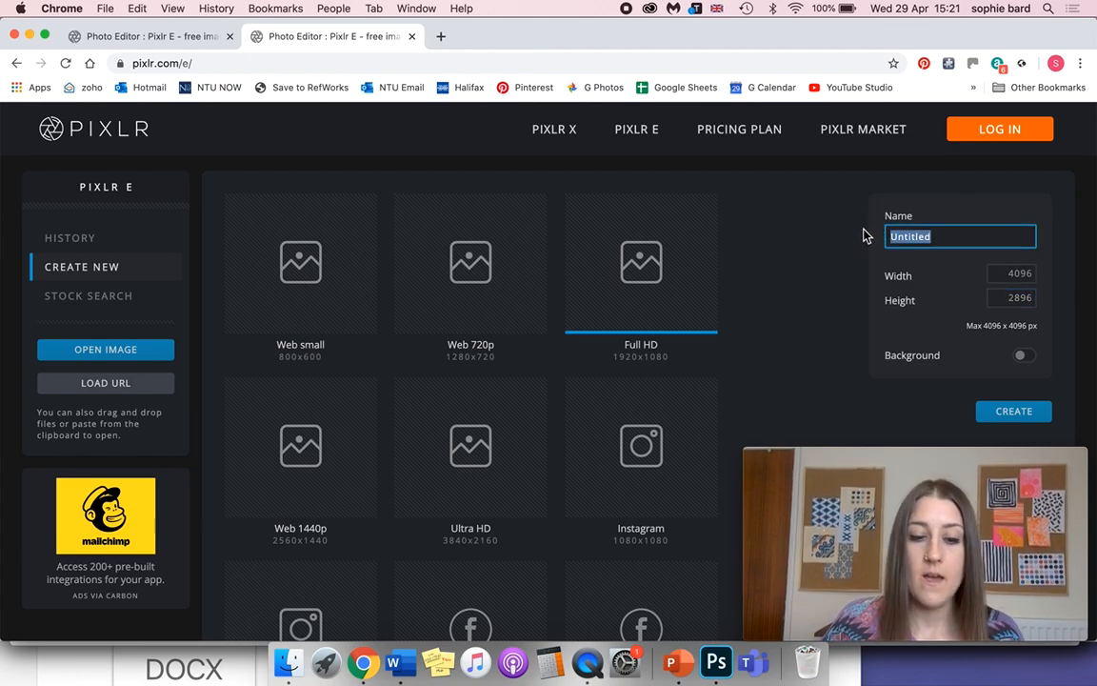
type("Motif")
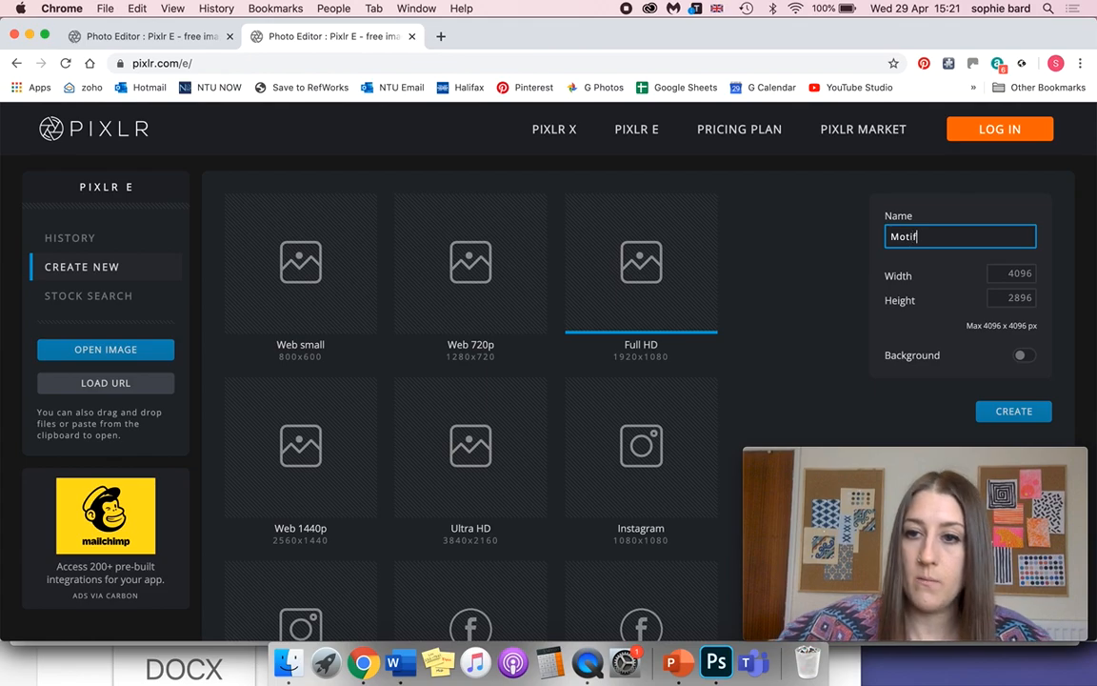
type(" explor")
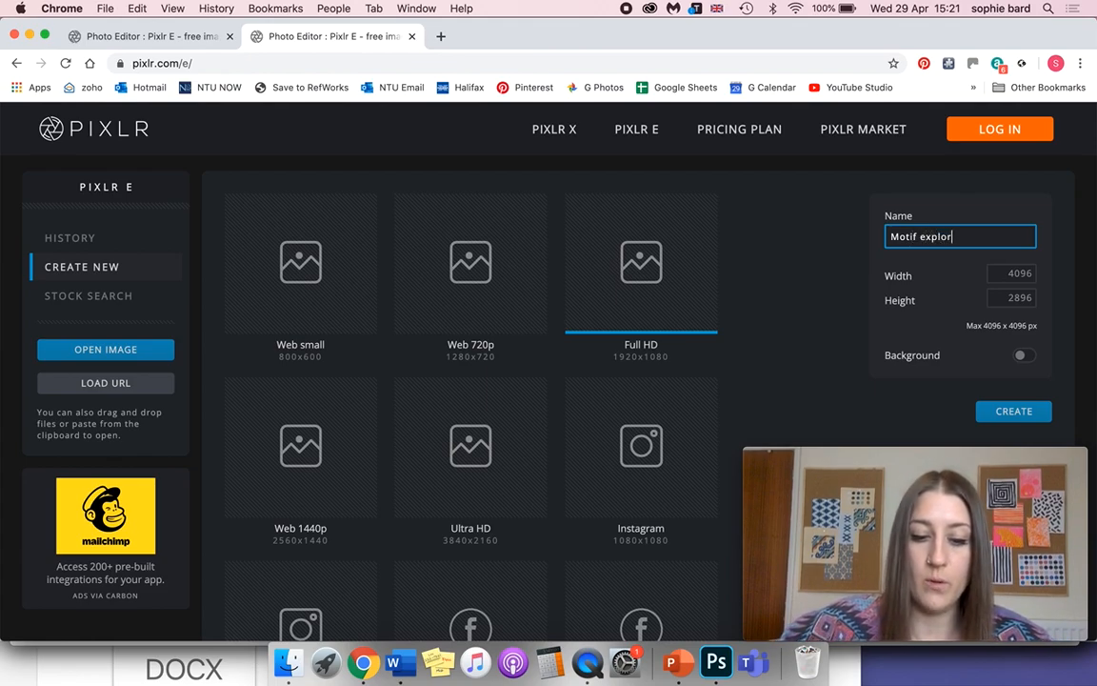
type("ation s")
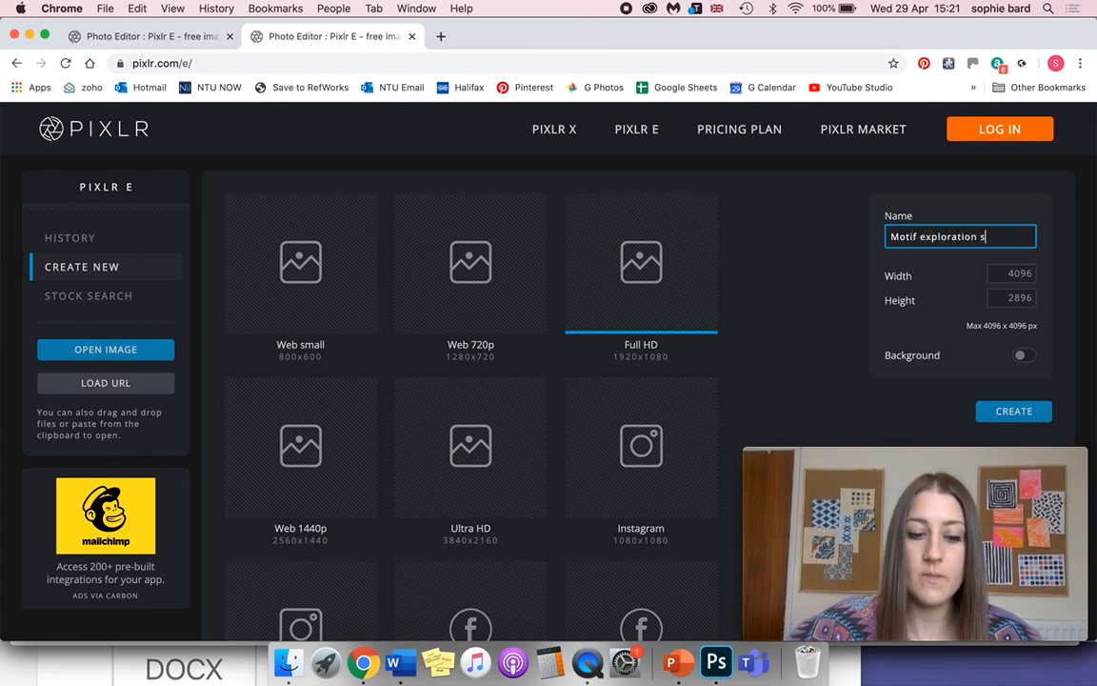
type("election to")
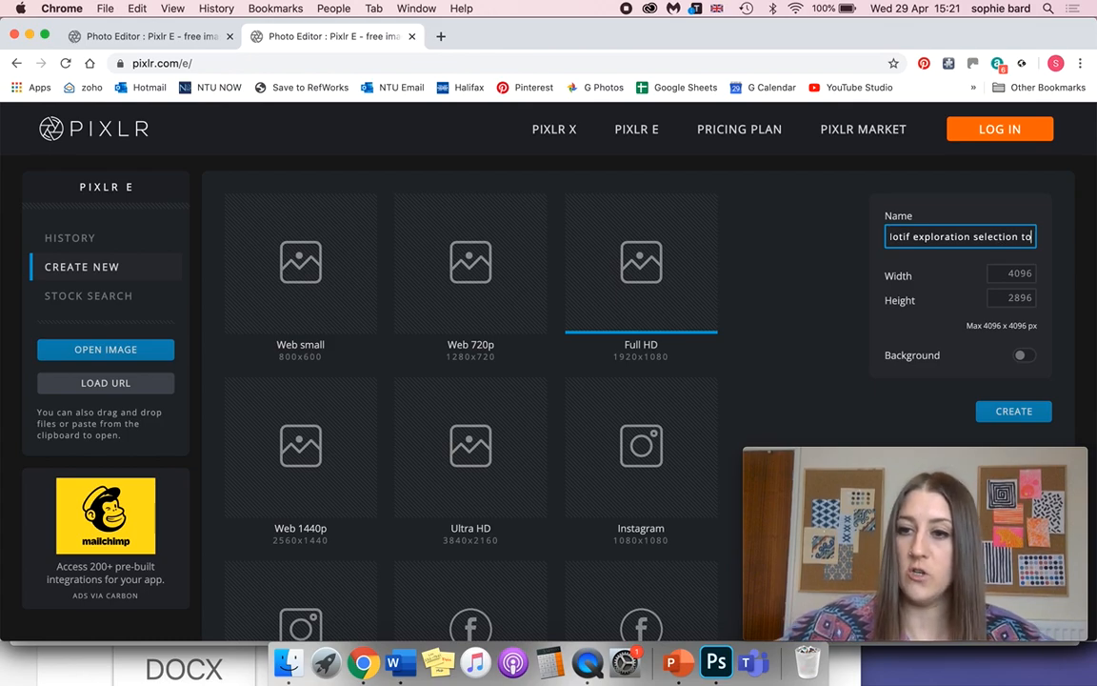
type("ols")
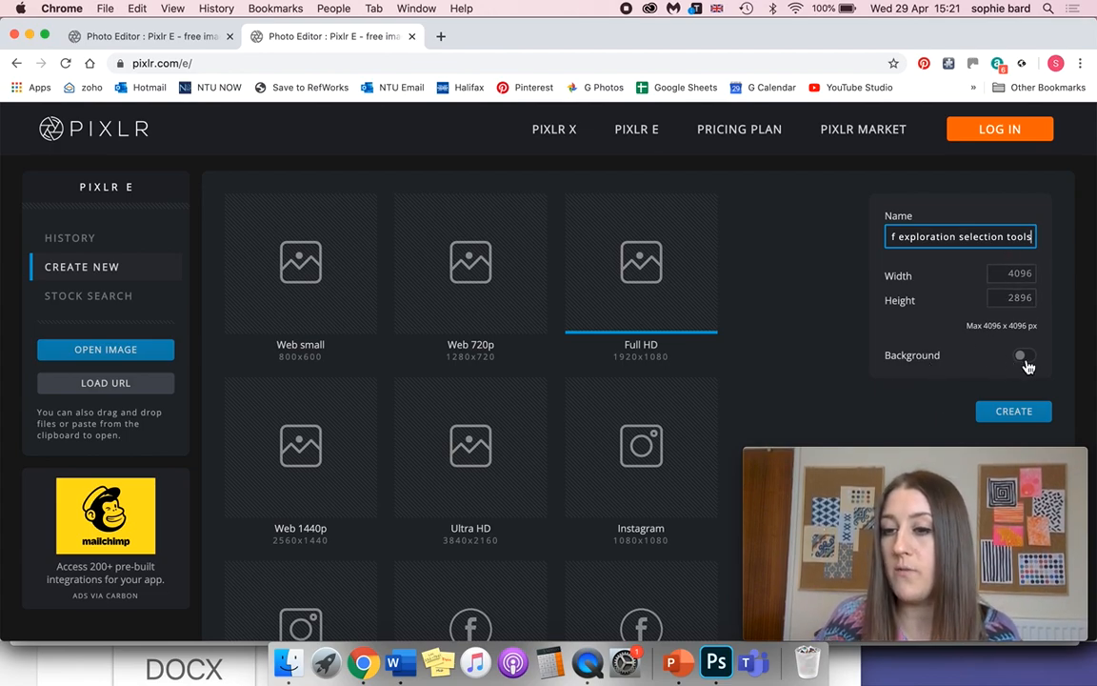
left_click(1014, 415)
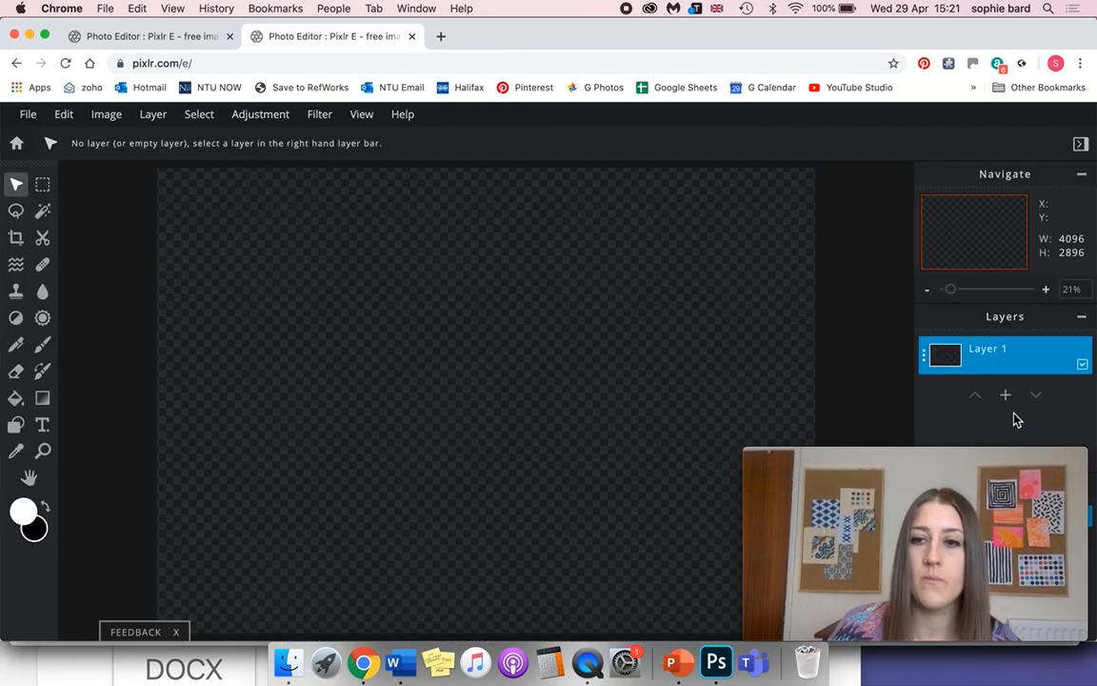
left_click(985, 459)
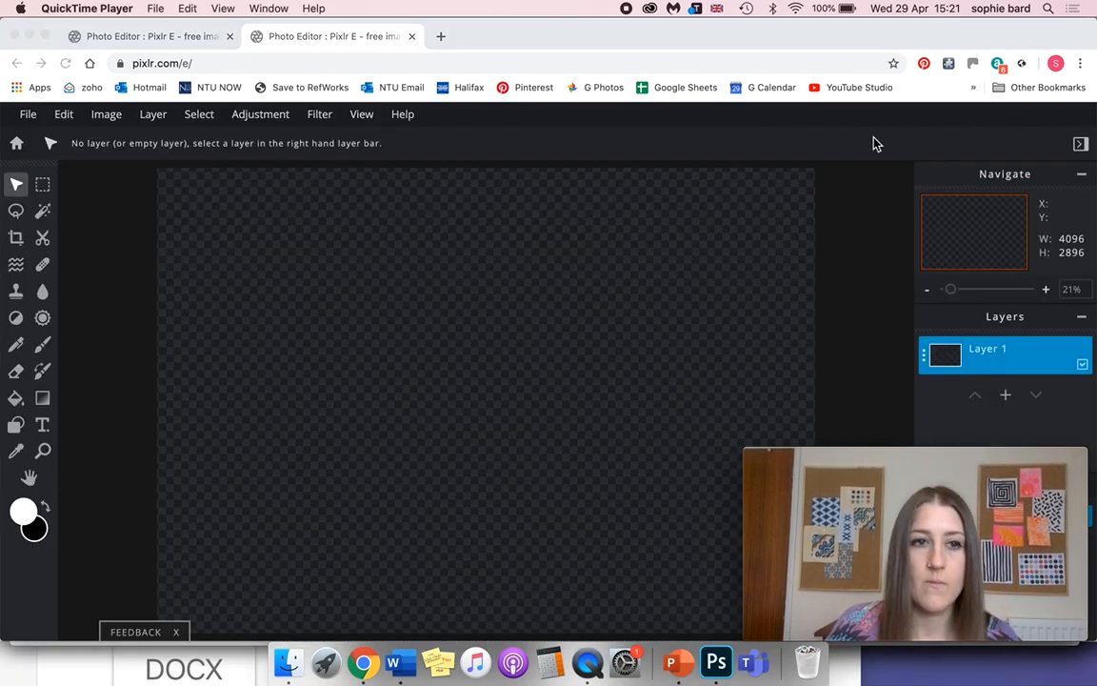
Preview IMG_9360.JPG, IMG_9411.JPG and IMG_9430.JPG in the Pixlr folder and open IMG_9430.JPG as an image.
left_click(30, 118)
left_click(30, 117)
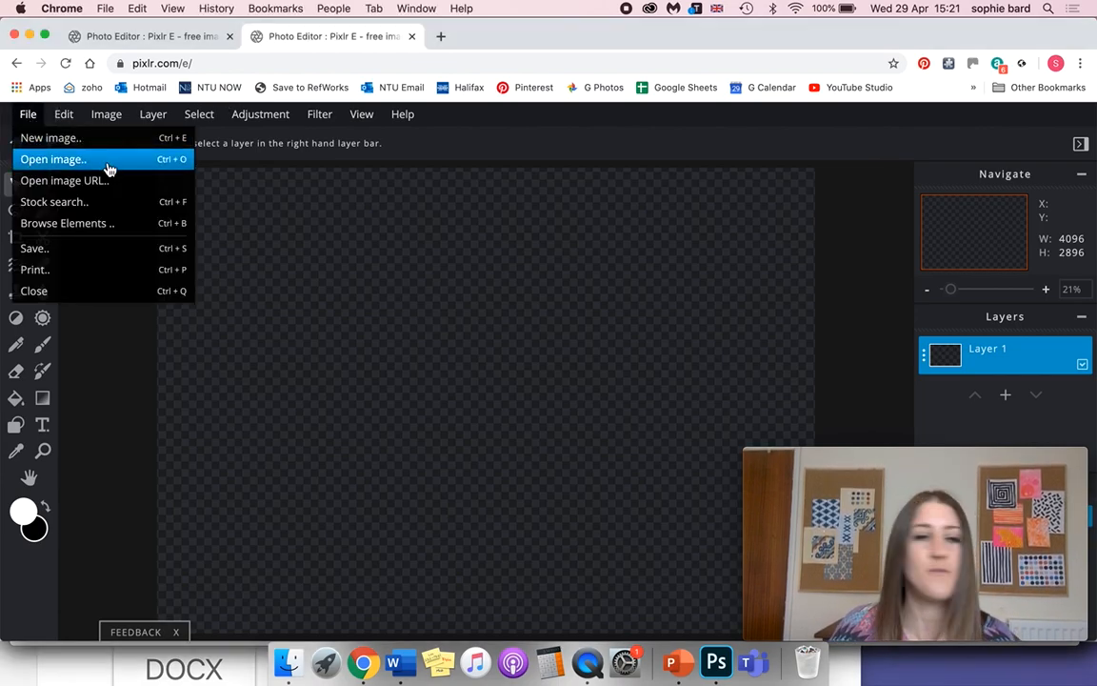
left_click(108, 168)
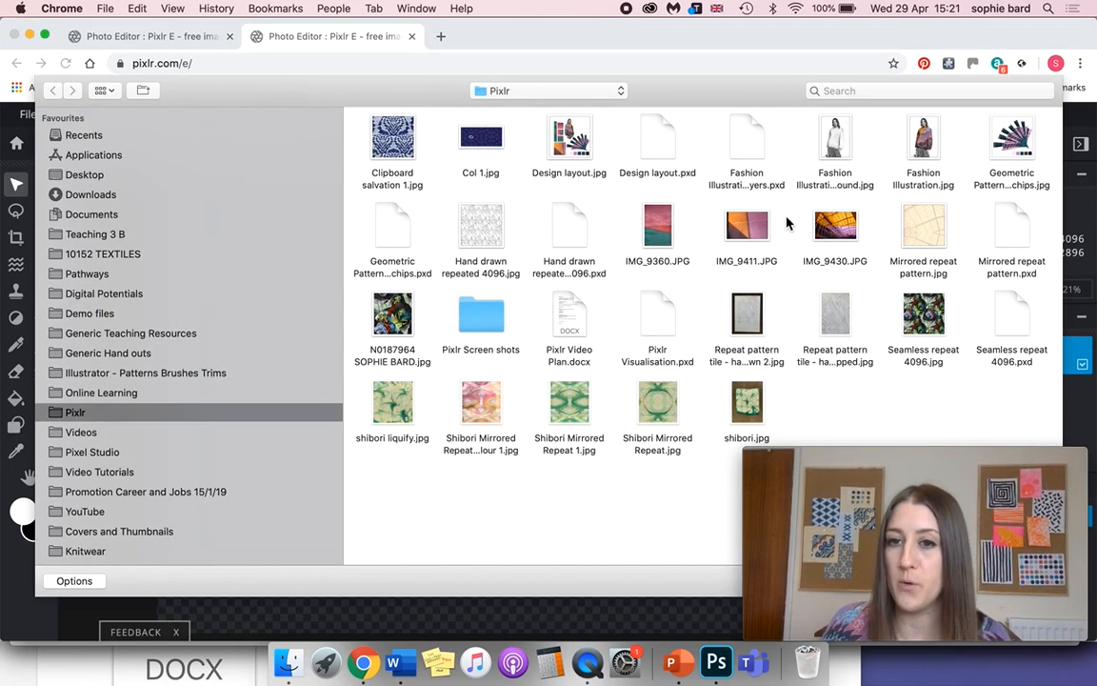
left_click(660, 231)
key("space")
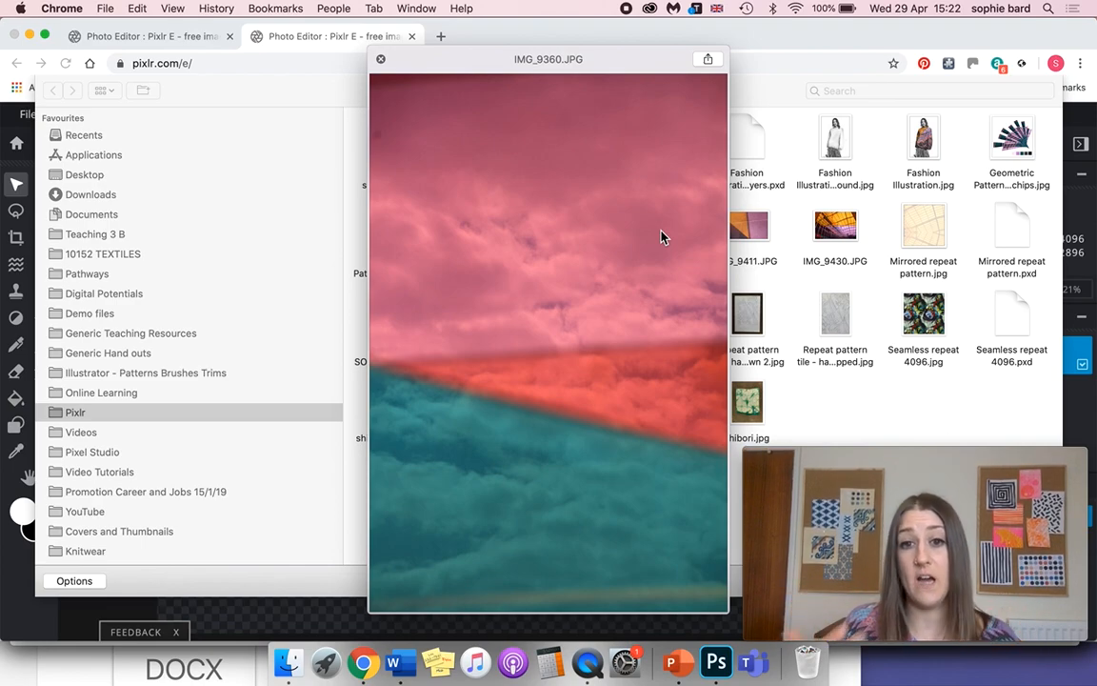
key("Right")
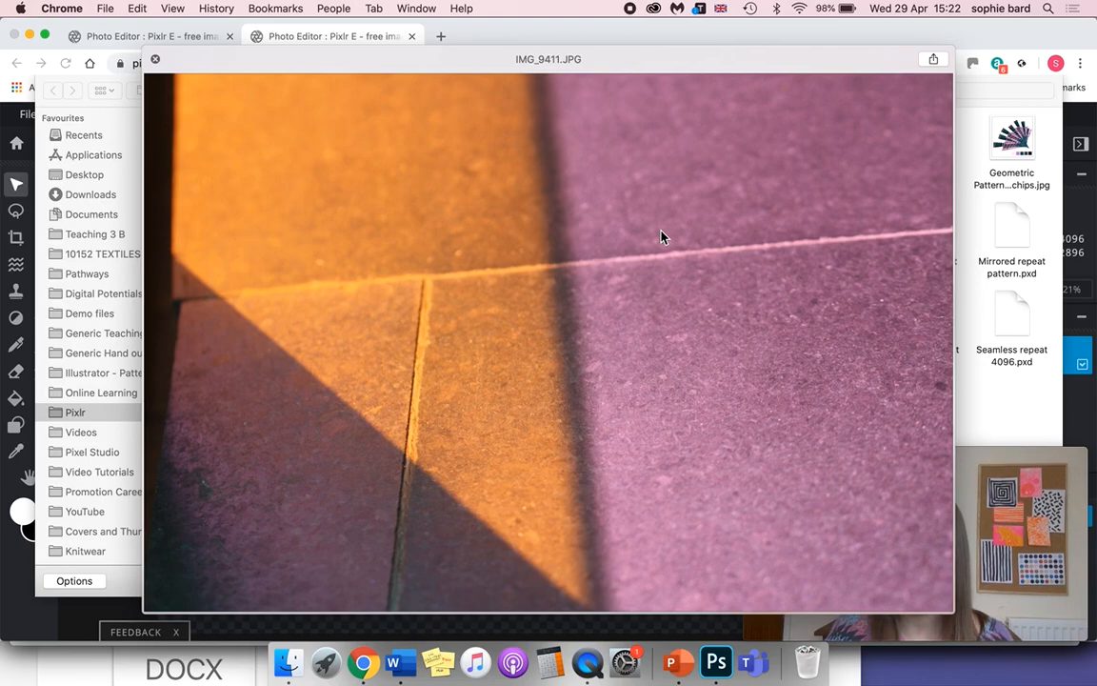
key("Right")
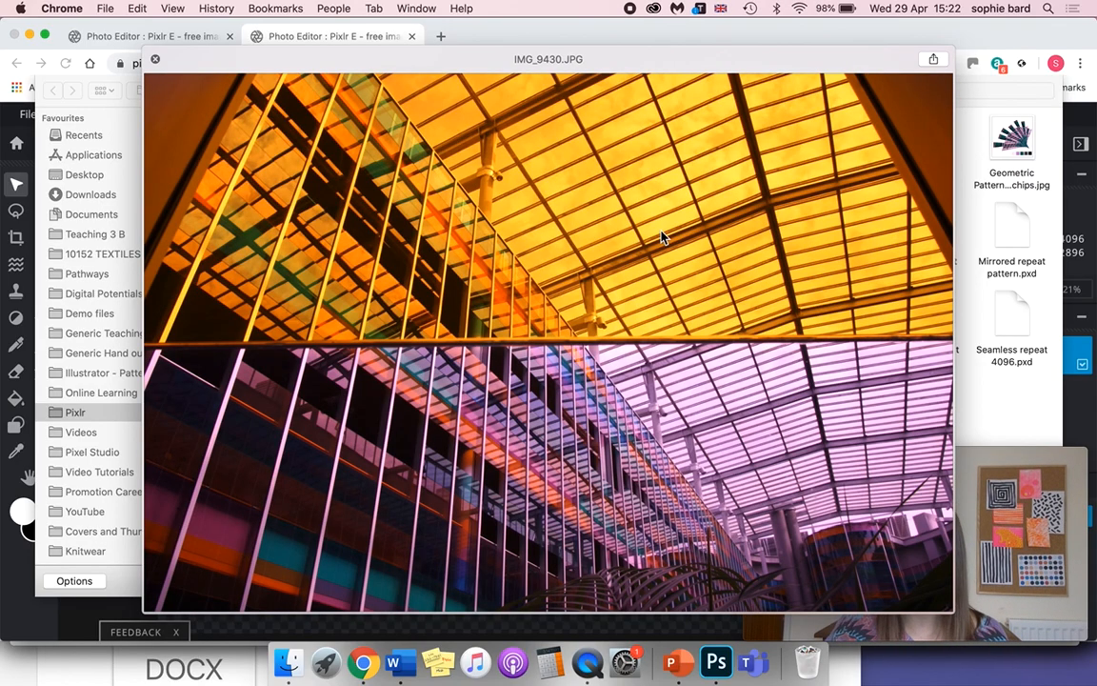
key("space")
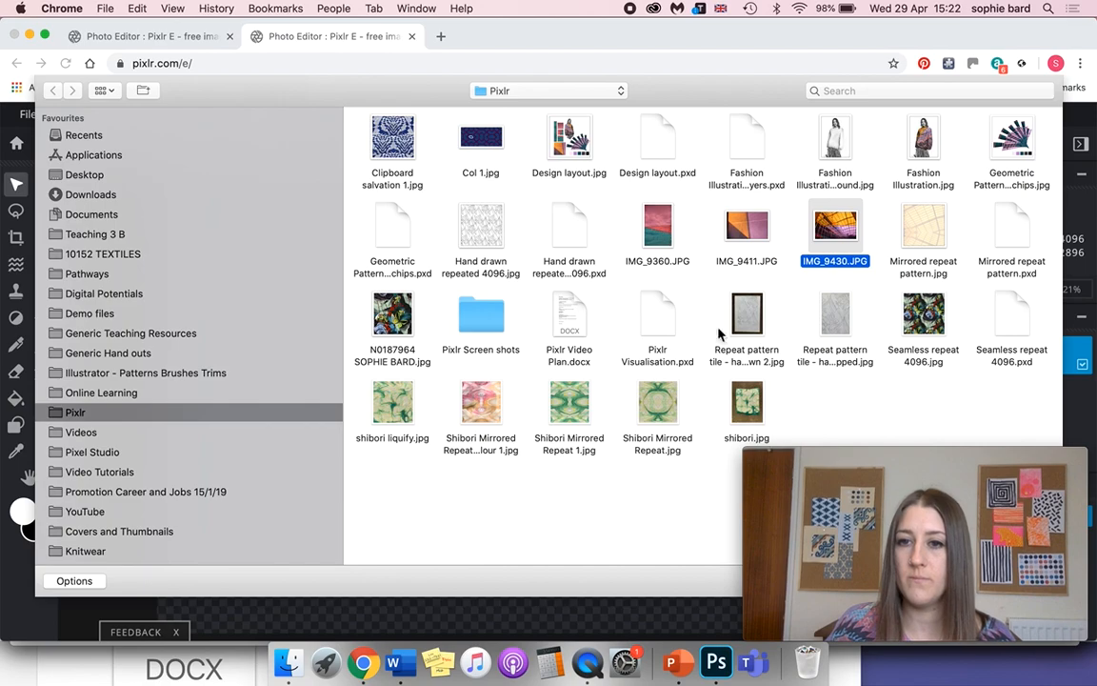
key("Return")
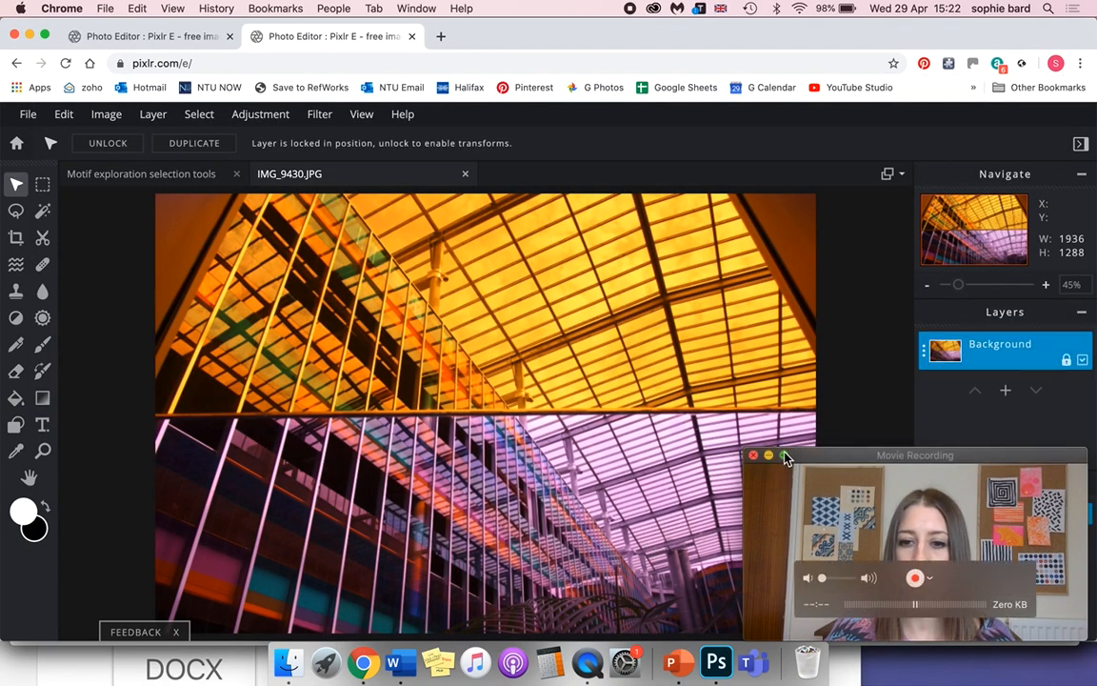
left_click(770, 455)
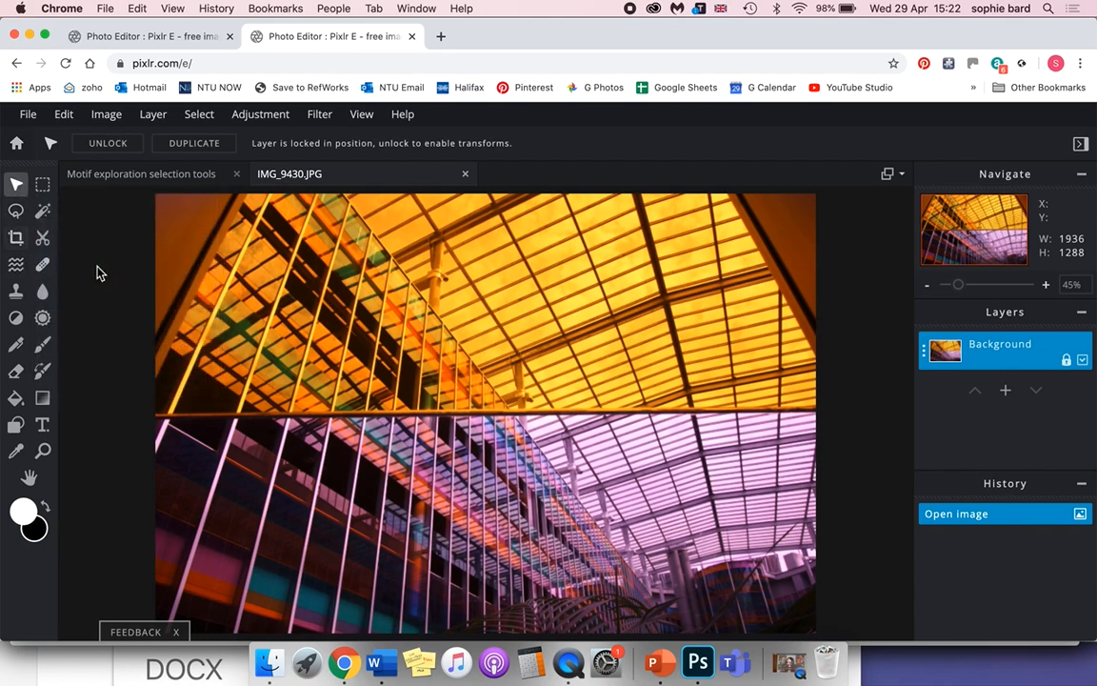
Draw a closed polygon lasso selection, about 719 by 819 px, around the roof section spanning the yellow and purple glass.
left_click(18, 213)
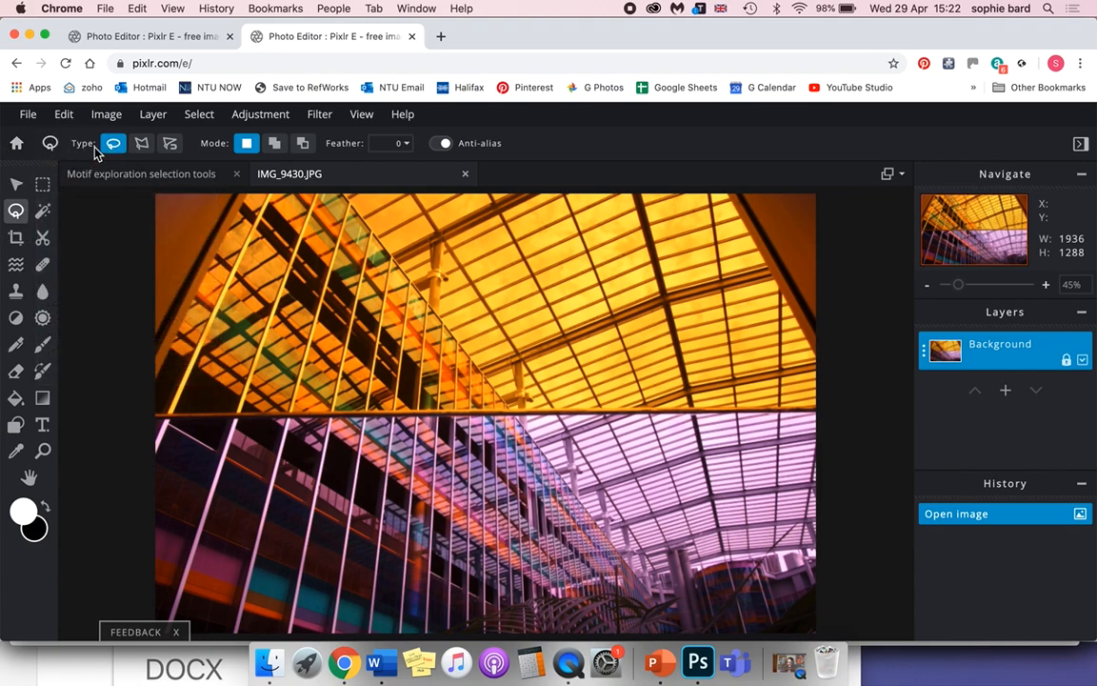
left_click(143, 144)
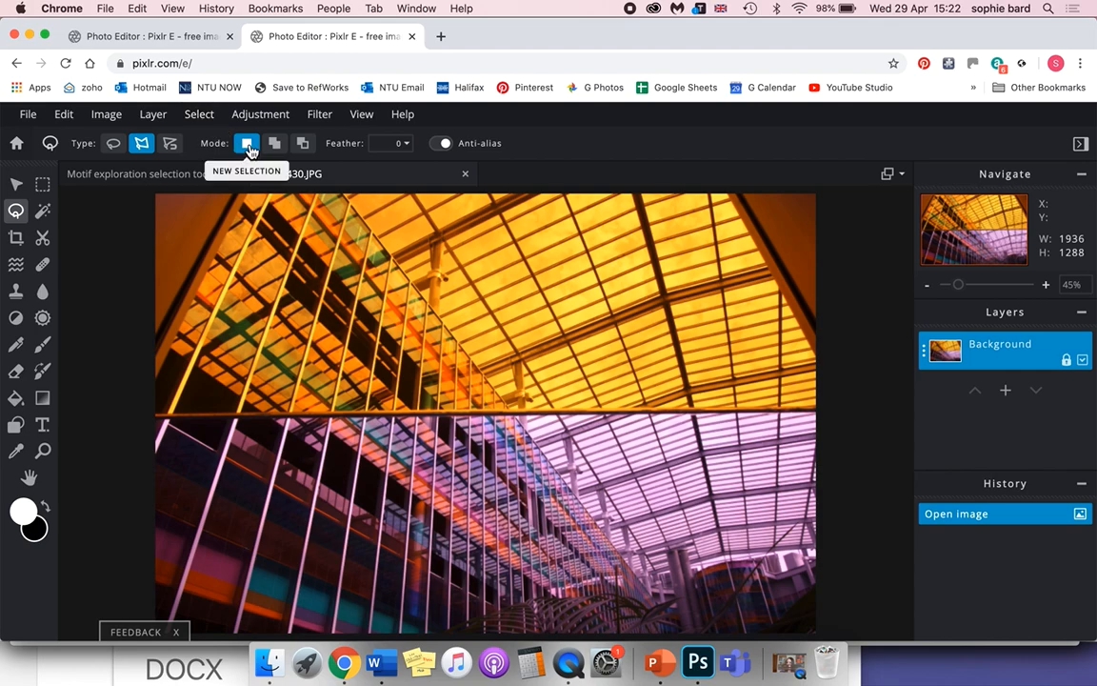
left_click(452, 329)
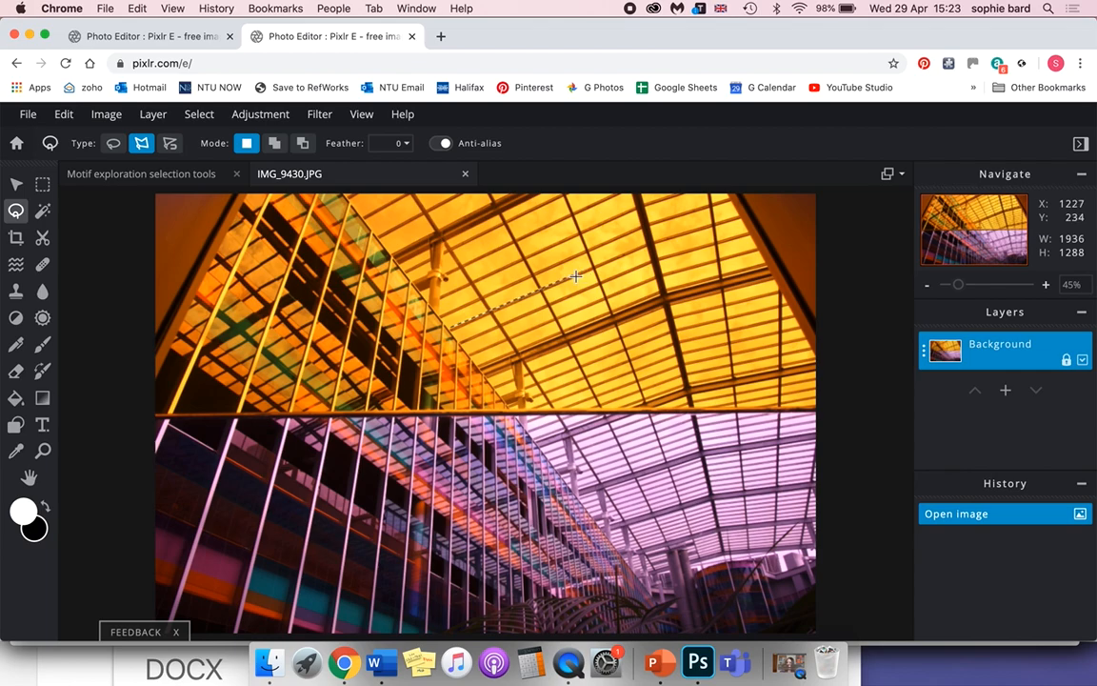
left_click(594, 267)
left_click(692, 545)
left_click(453, 333)
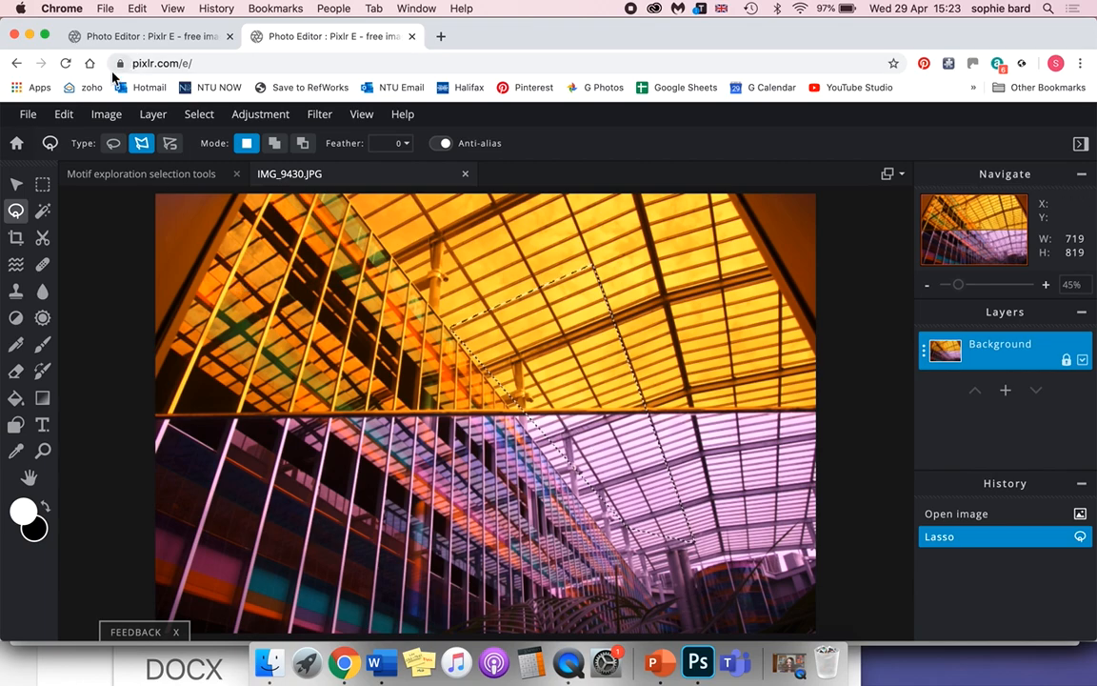
Copy the selected roof section and paste it into the Motif exploration selection tools image.
left_click(64, 114)
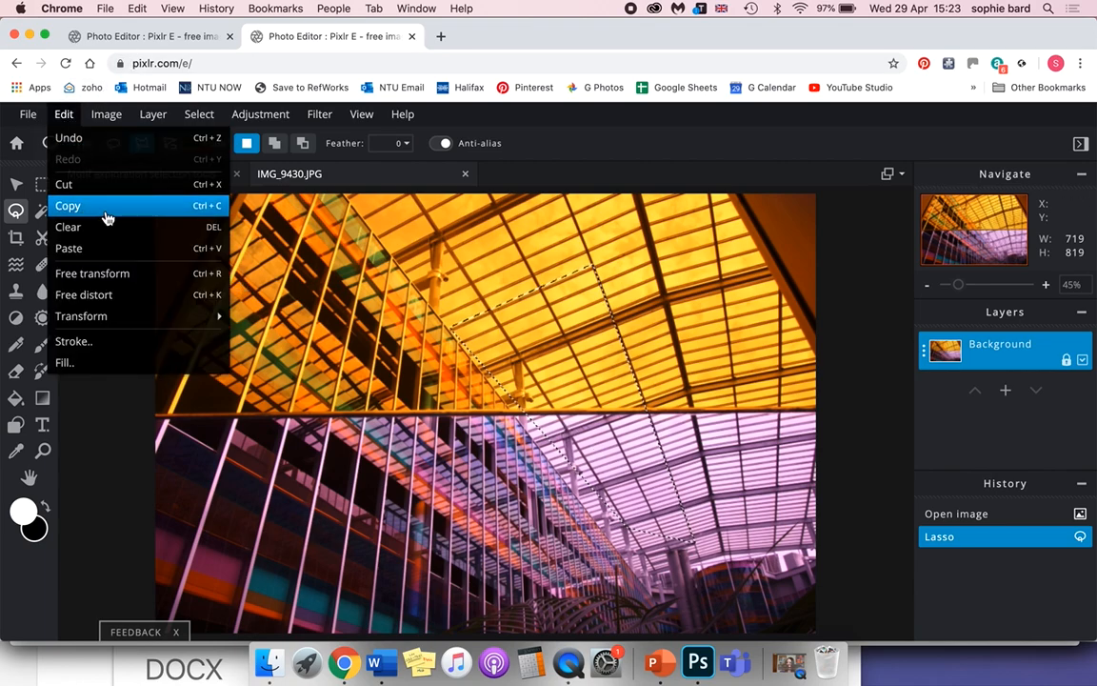
left_click(98, 204)
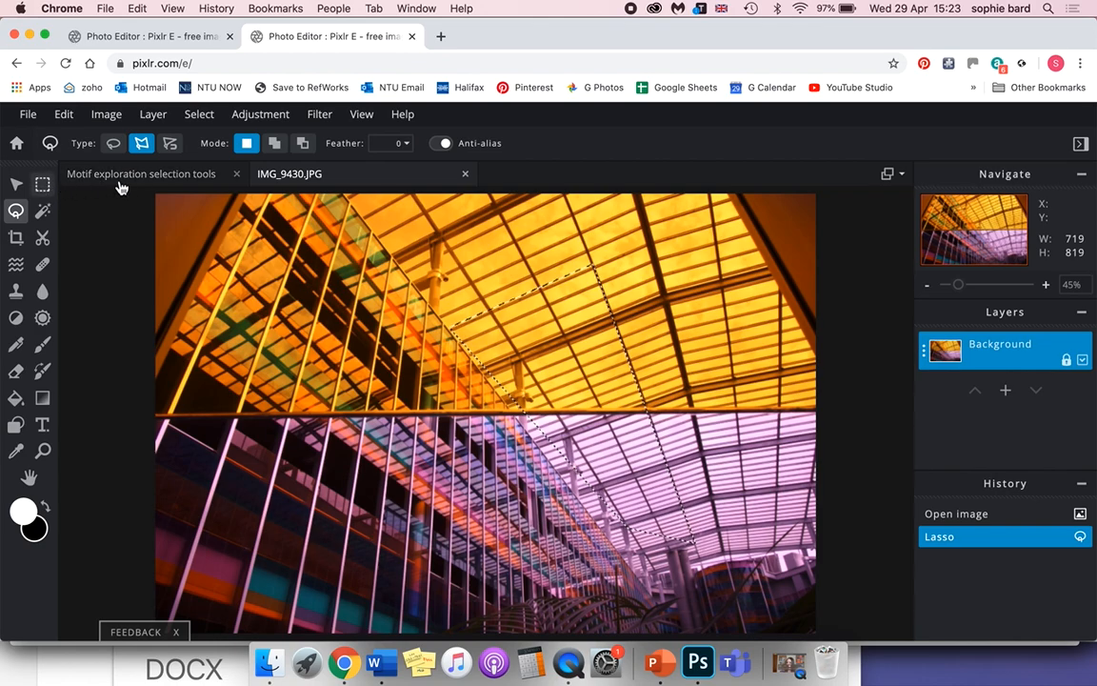
left_click(132, 180)
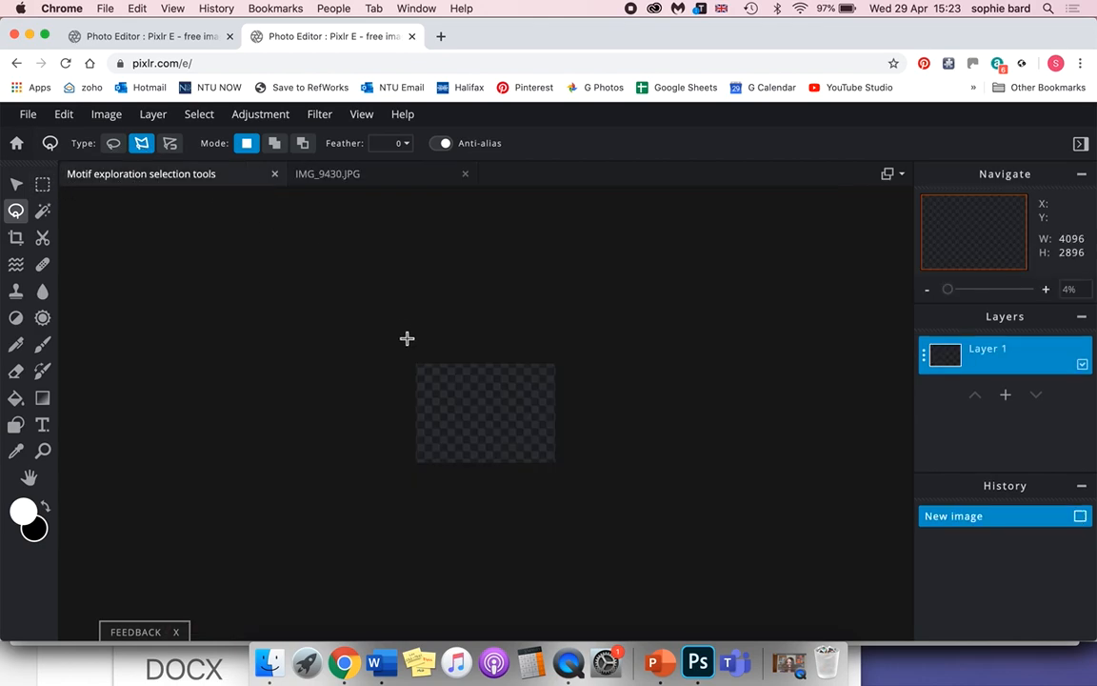
left_click(64, 114)
left_click(64, 114)
left_click(99, 249)
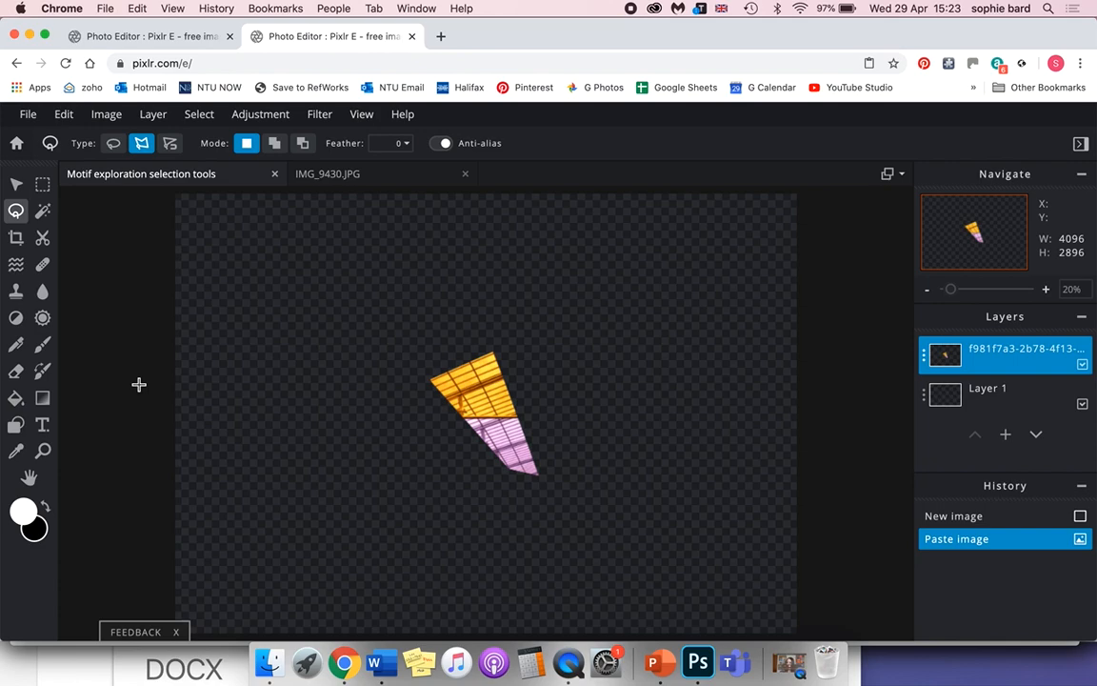
Move the pasted roof piece into the upper-right area of the canvas and rotate it clockwise so its narrow purple end points down.
scroll(139, 384, "up", 5)
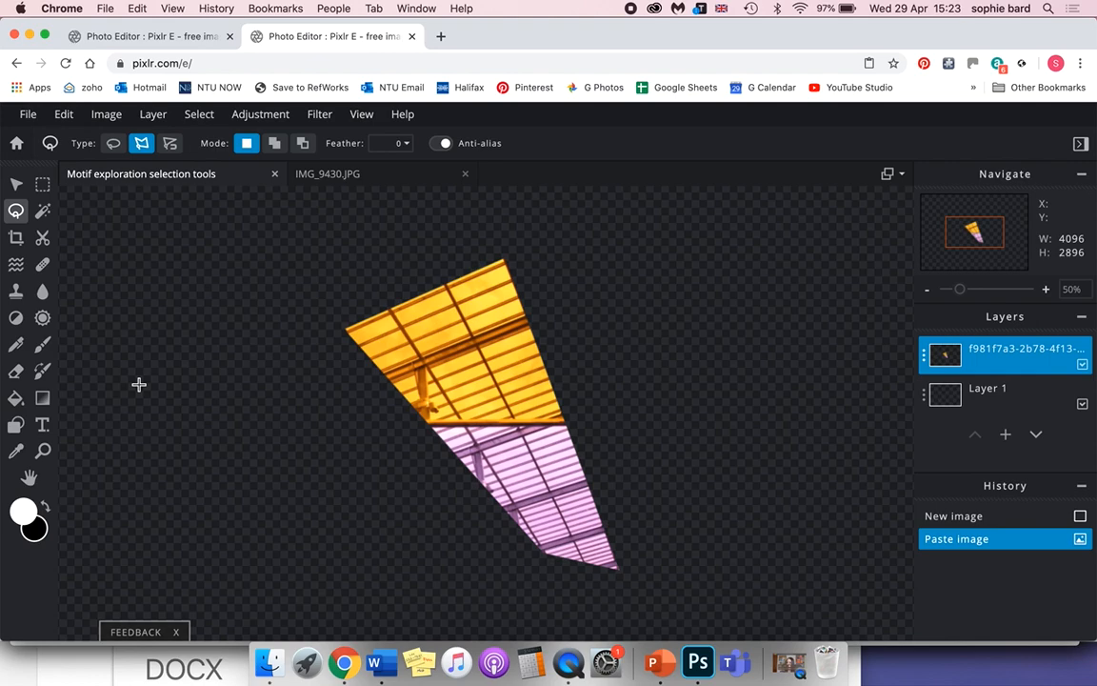
scroll(139, 384, "down", 4)
scroll(139, 384, "up", 2)
scroll(139, 384, "down", 2)
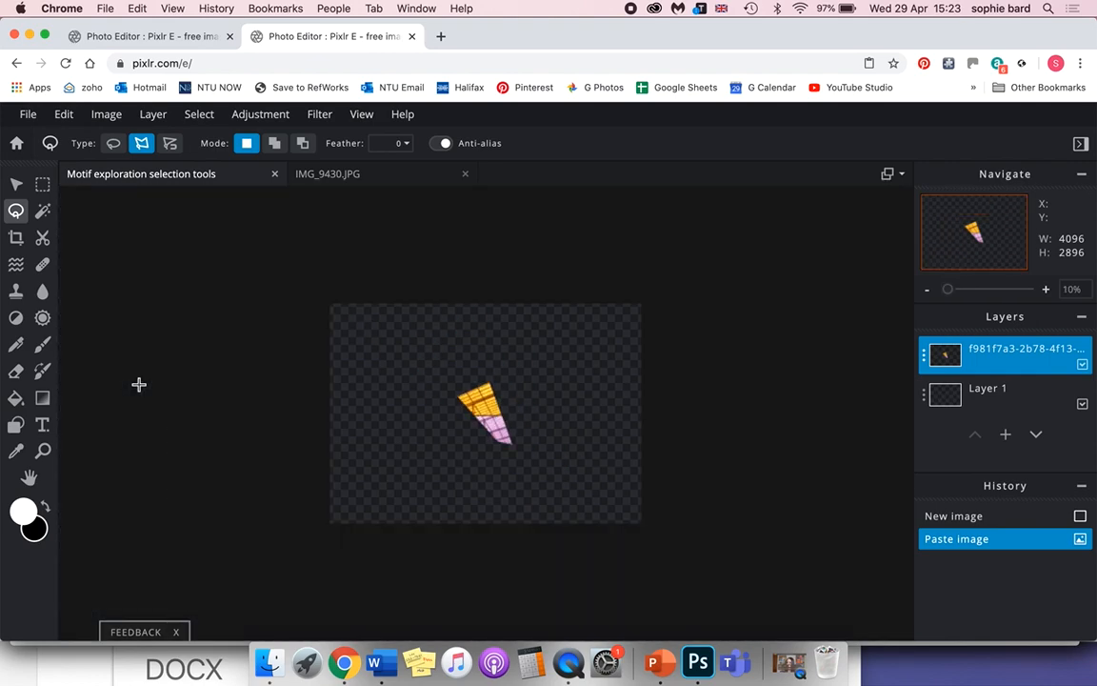
left_click(17, 189)
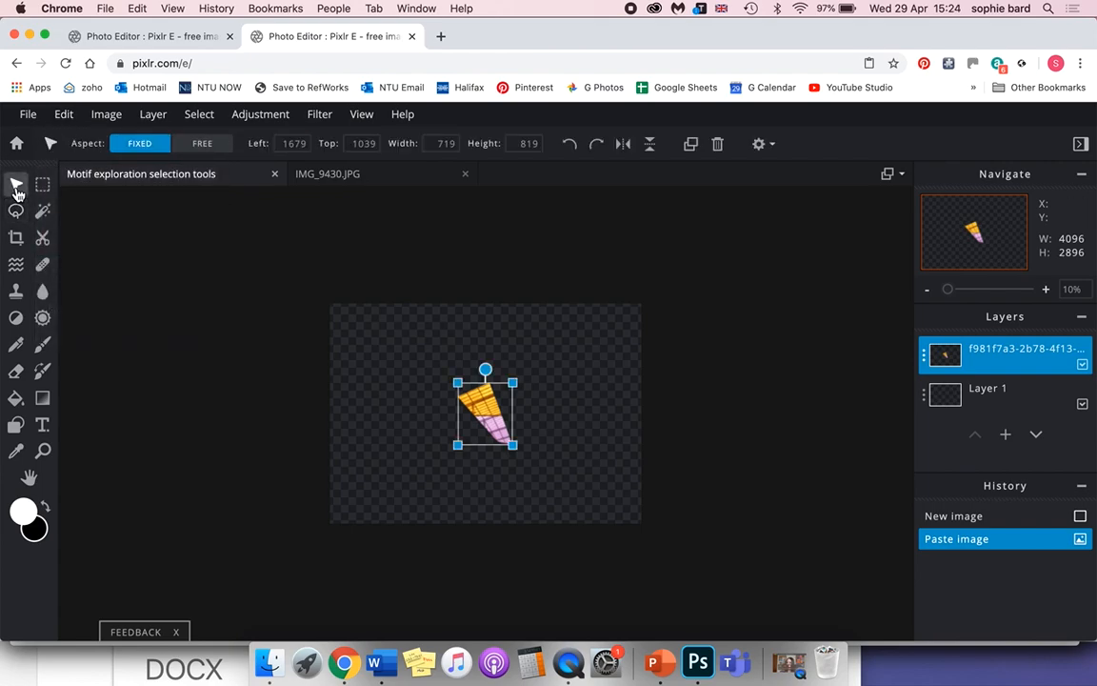
left_click_drag(506, 412, 459, 399)
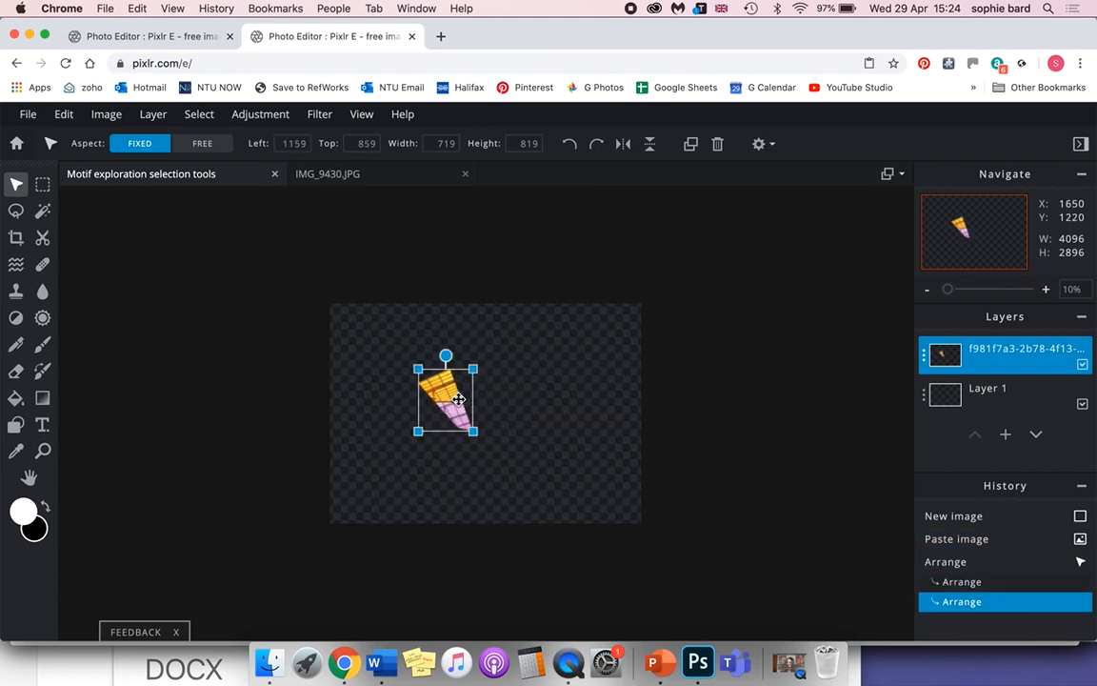
scroll(458, 395, "up", 1)
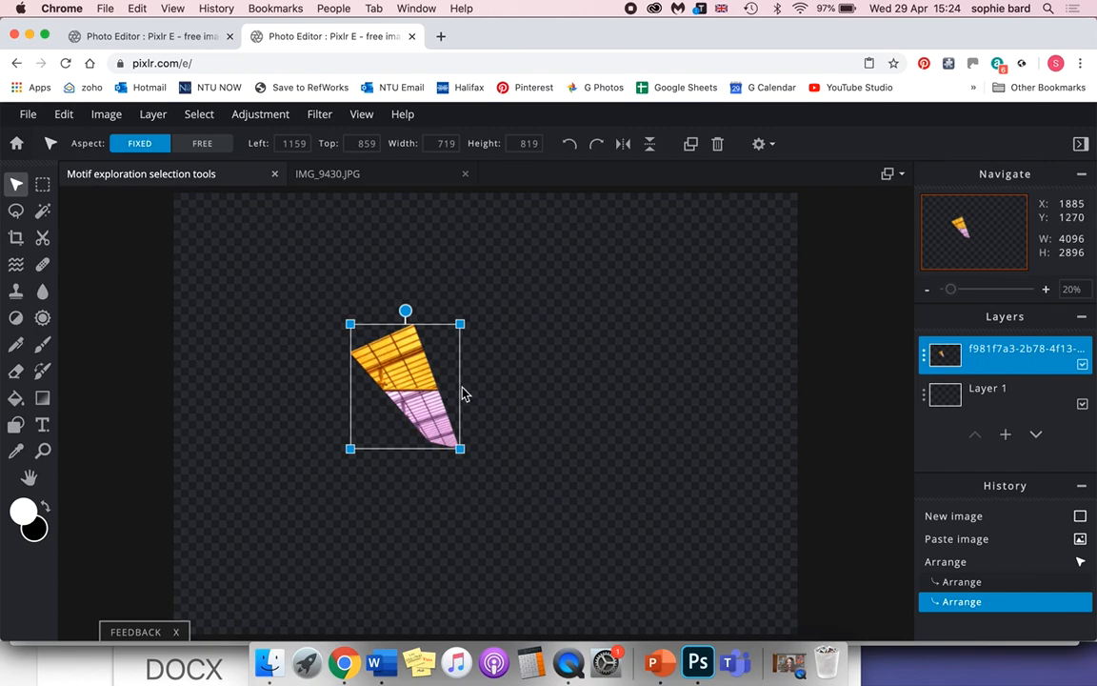
left_click_drag(399, 365, 586, 325)
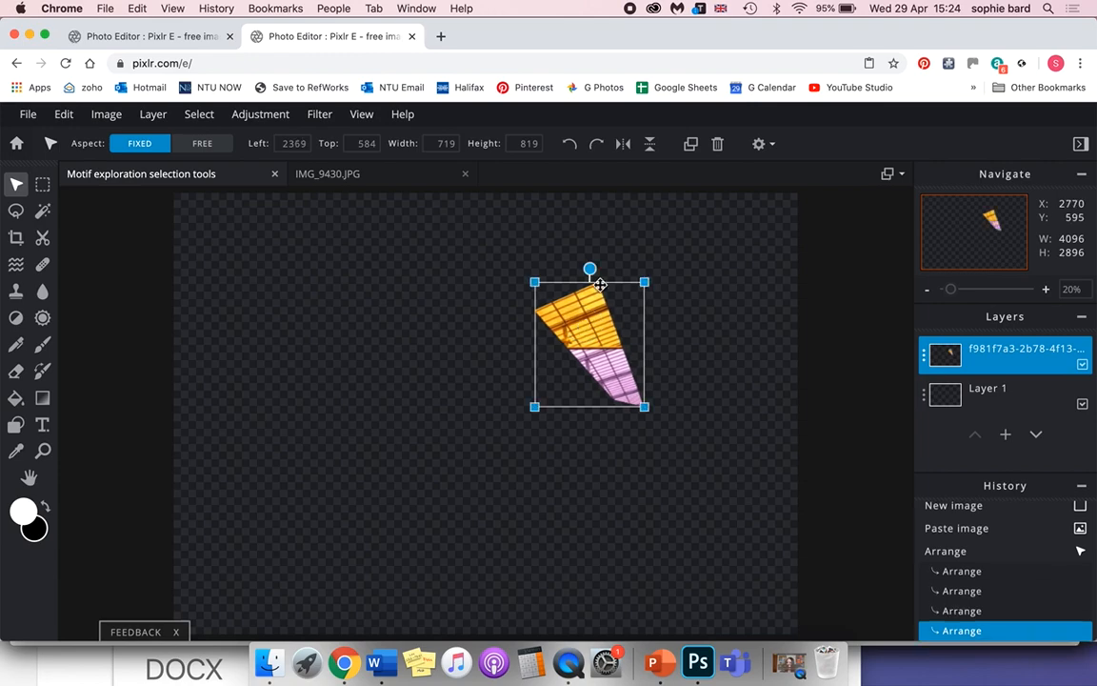
left_click_drag(591, 271, 666, 297)
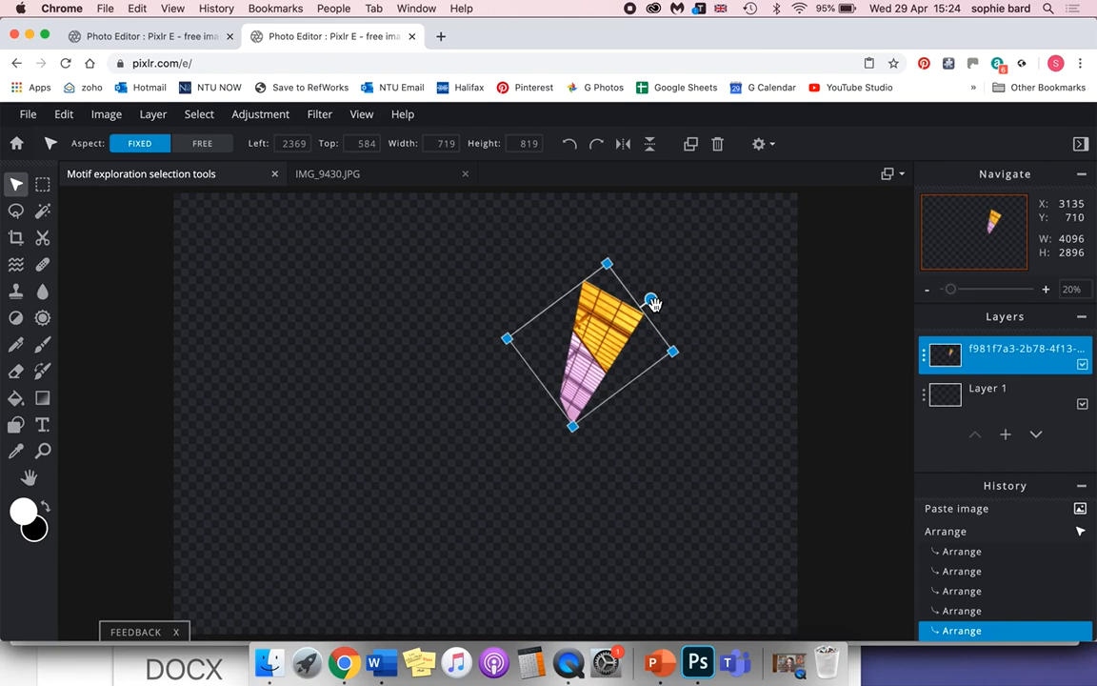
Move the roof piece toward the canvas centre and enlarge it proportionally to about 863 by 1473 px.
scroll(653, 303, "up", 2)
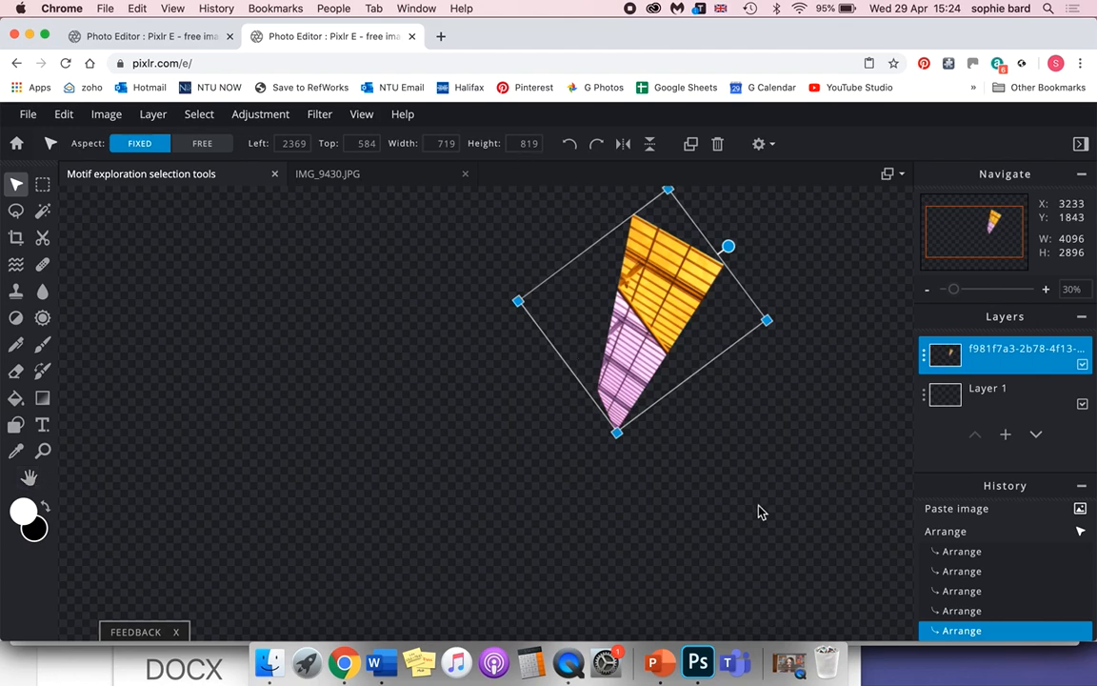
left_click(30, 480)
left_click_drag(595, 375, 581, 433)
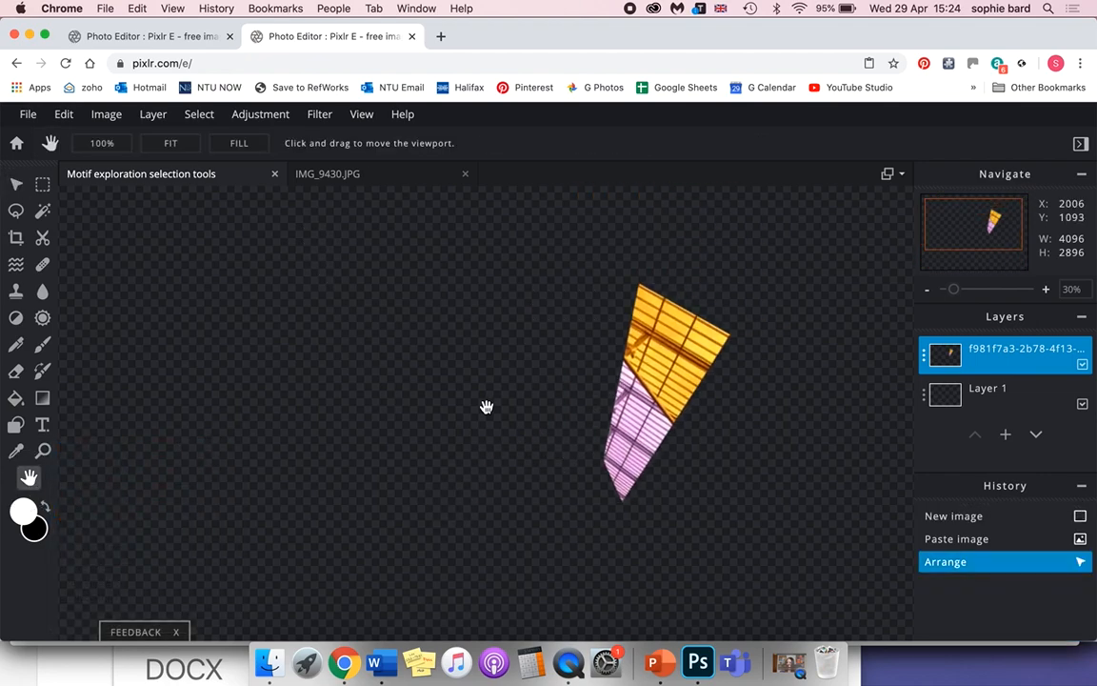
left_click(441, 424)
left_click(16, 183)
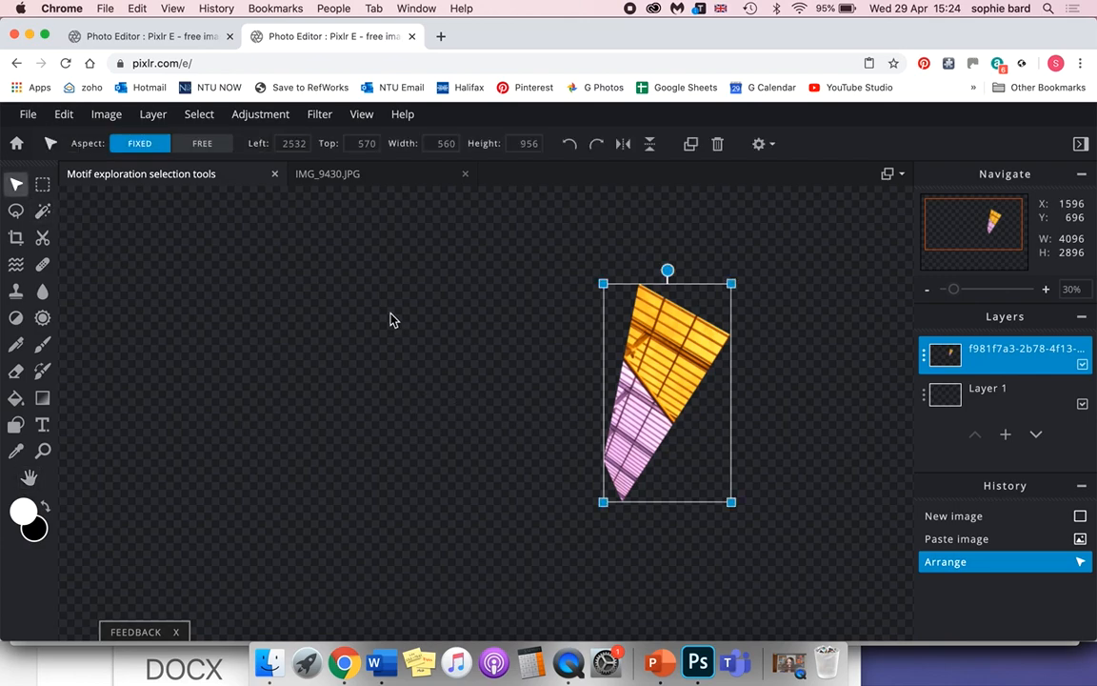
left_click(391, 330)
left_click_drag(391, 330, 474, 461)
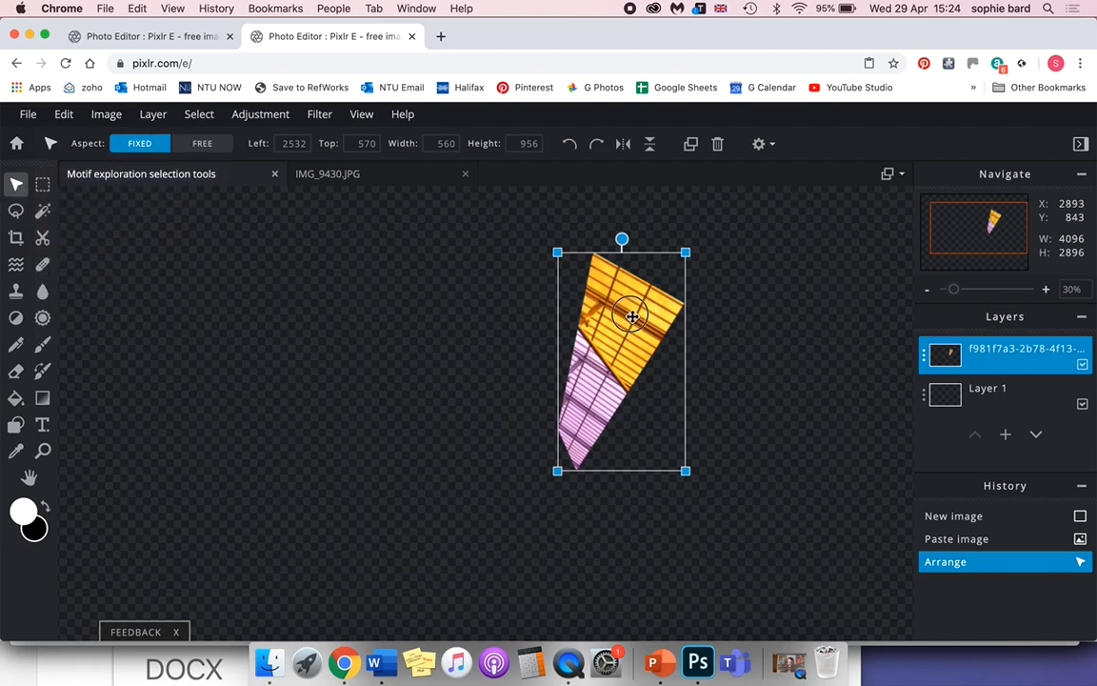
left_click_drag(587, 285, 414, 329)
left_click_drag(382, 519, 314, 574)
Shrink the roof piece slightly and place it in the right half of the canvas.
scroll(454, 516, "down", 2)
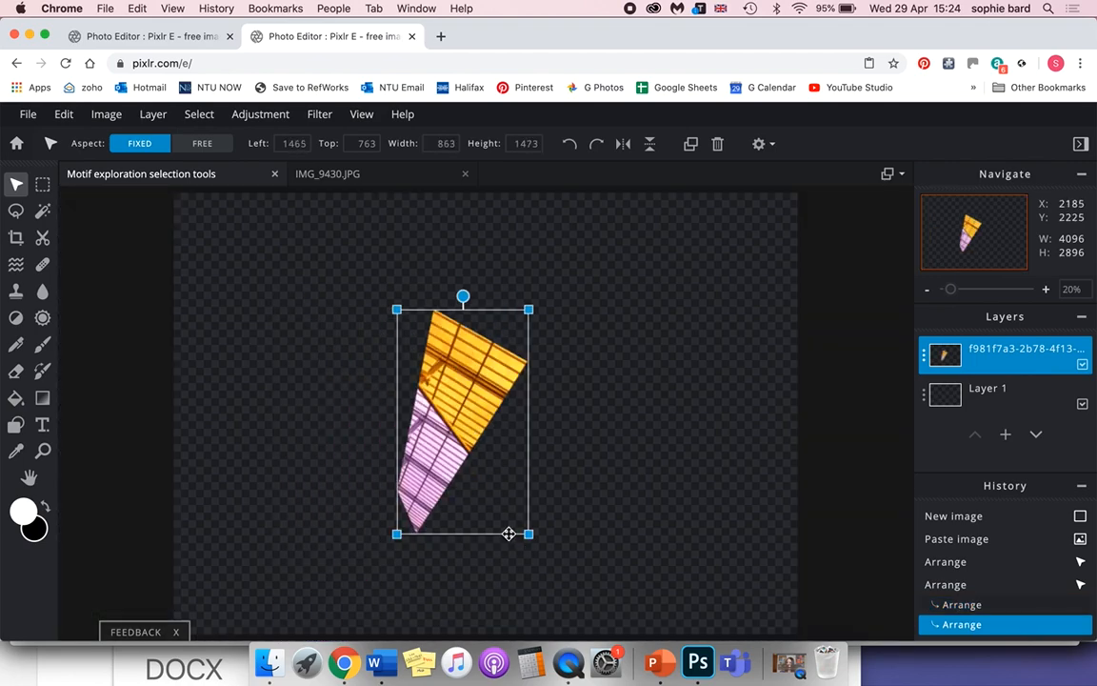
left_click_drag(526, 450, 608, 433)
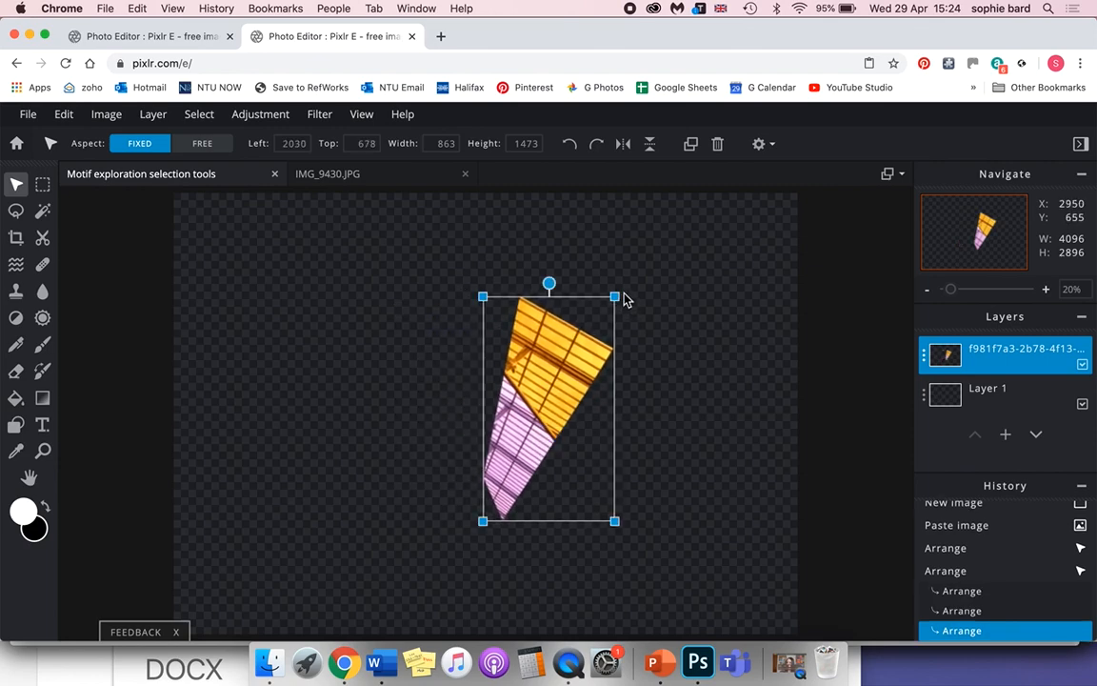
mouse_move(618, 298)
left_mouse_down()
mouse_move(644, 240)
mouse_move(554, 346)
mouse_move(627, 259)
mouse_move(610, 307)
left_mouse_up()
left_click_drag(557, 383, 617, 393)
Return to the IMG_9430.JPG image and clear its roof selection.
left_click(329, 175)
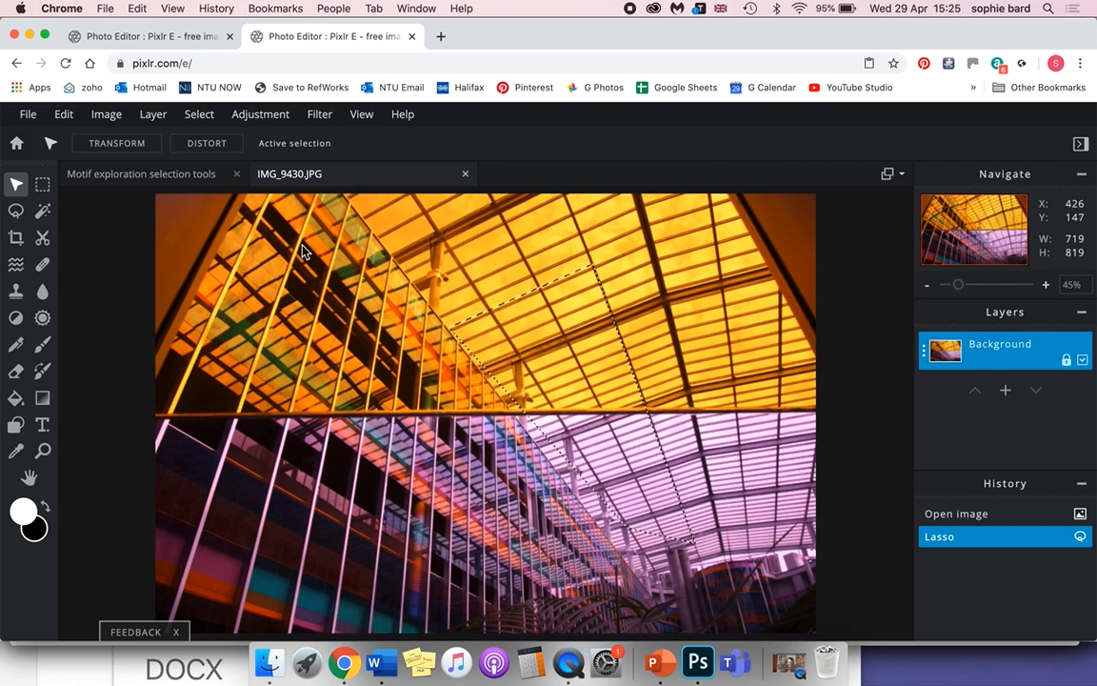
left_click(200, 115)
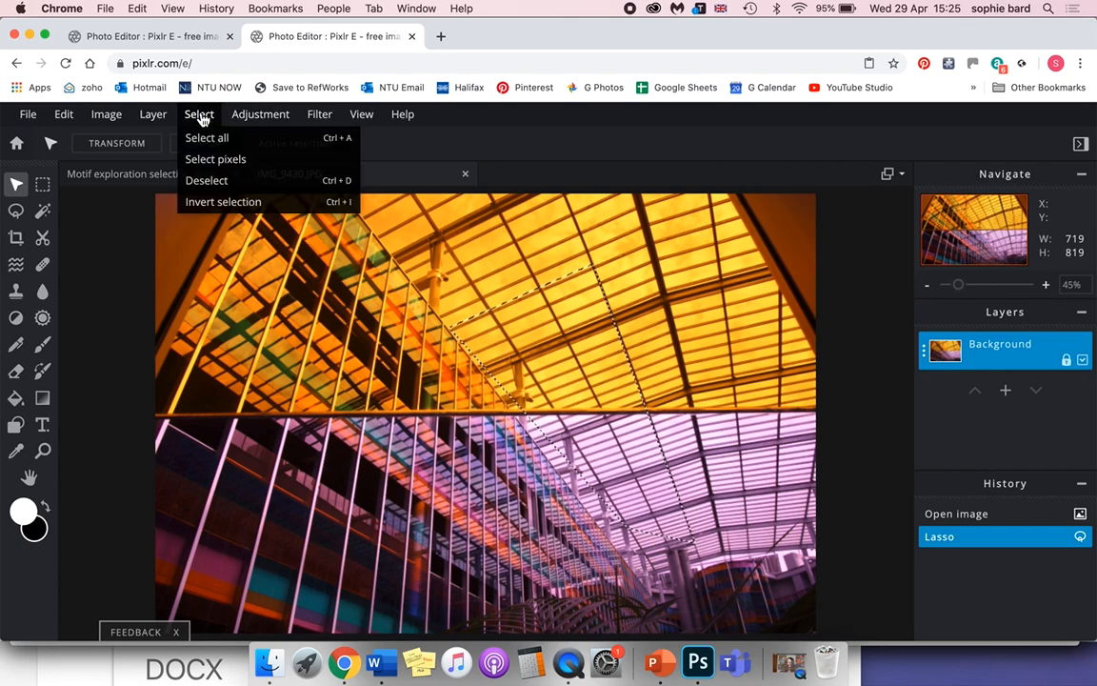
left_click(243, 188)
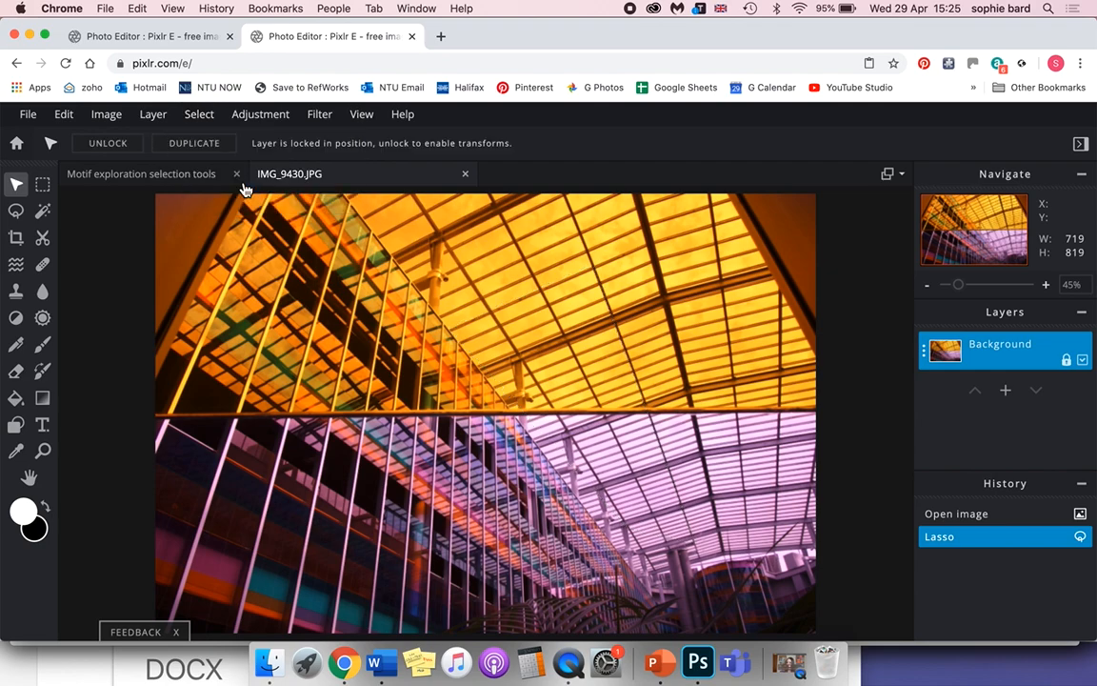
Draw a triangular polygon lasso selection, about 637 by 413 px, over the coloured facade below the horizontal beam.
left_click(16, 210)
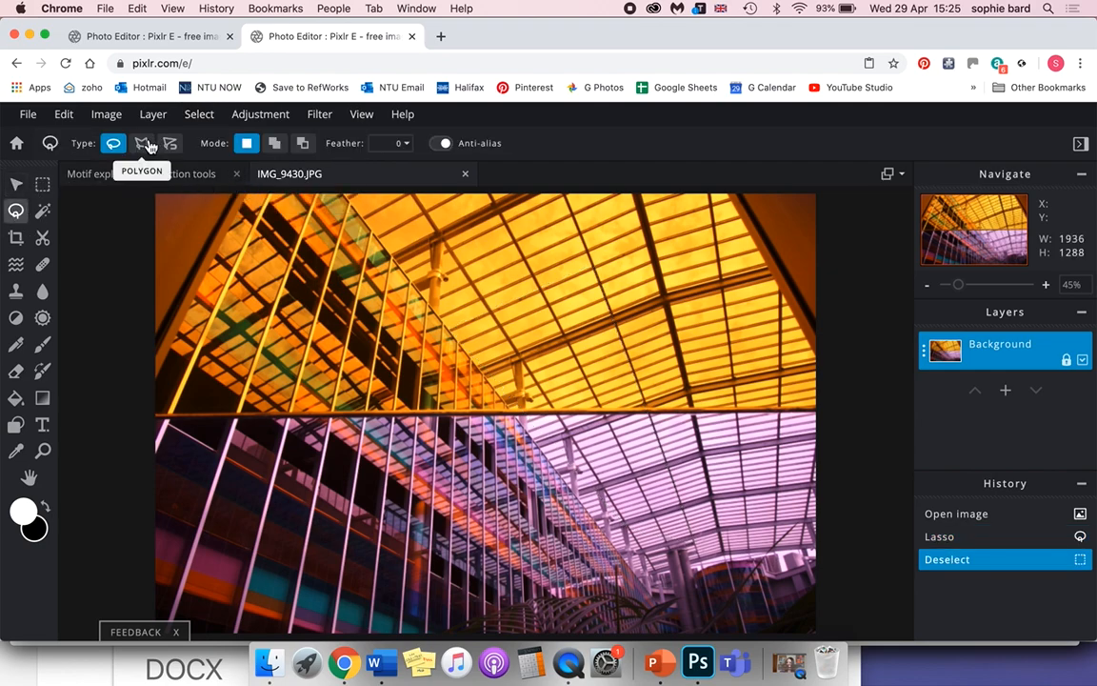
left_click(144, 143)
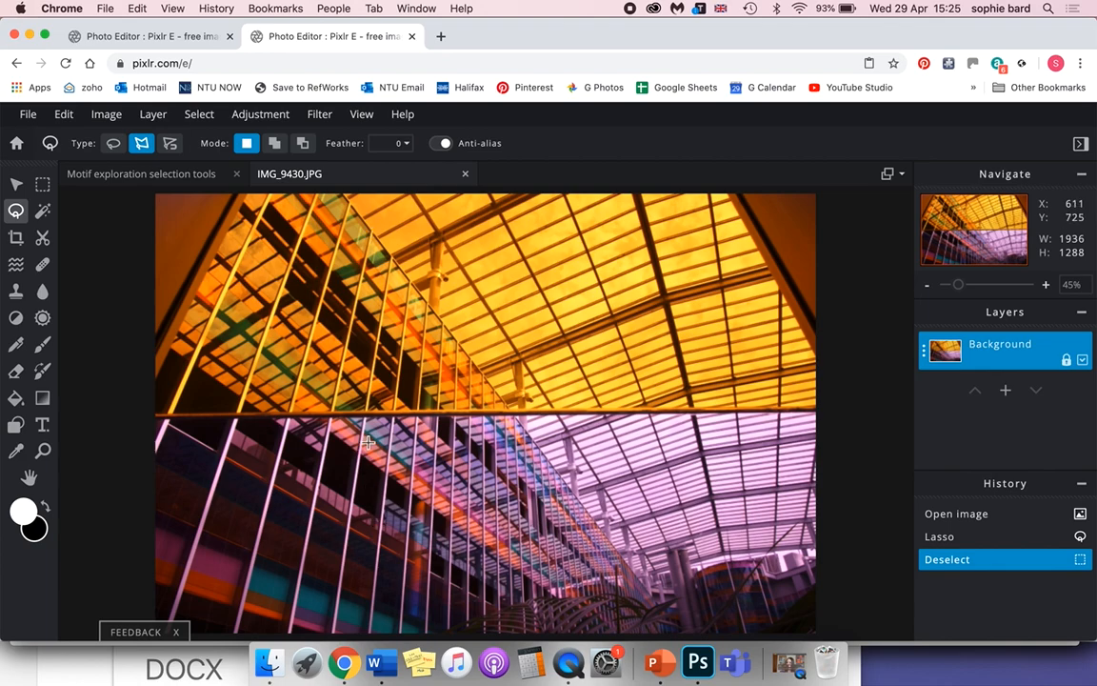
left_click(344, 550)
left_click(525, 554)
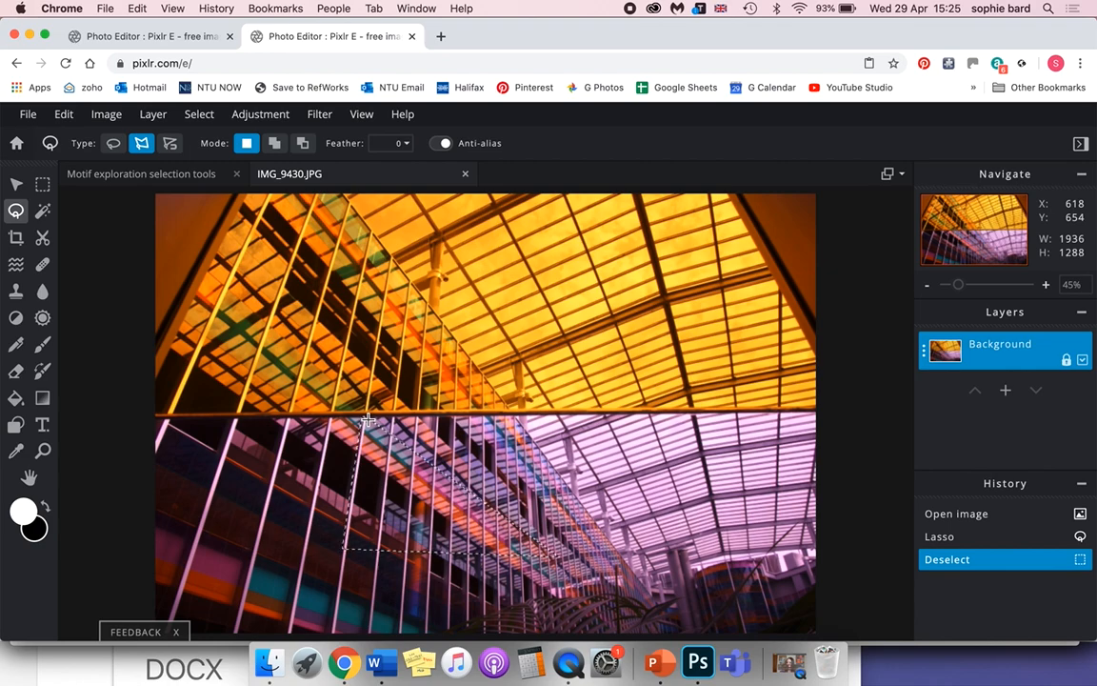
double_click(368, 419)
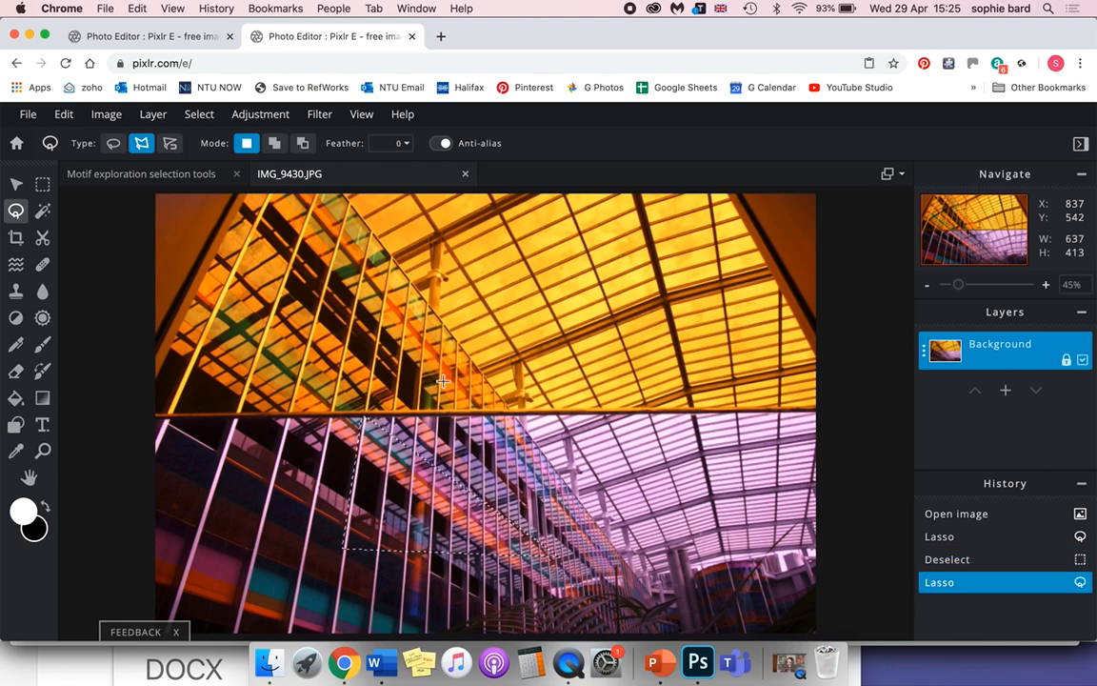
Copy the triangular facade selection and paste it into the Motif exploration selection tools image.
left_click(75, 116)
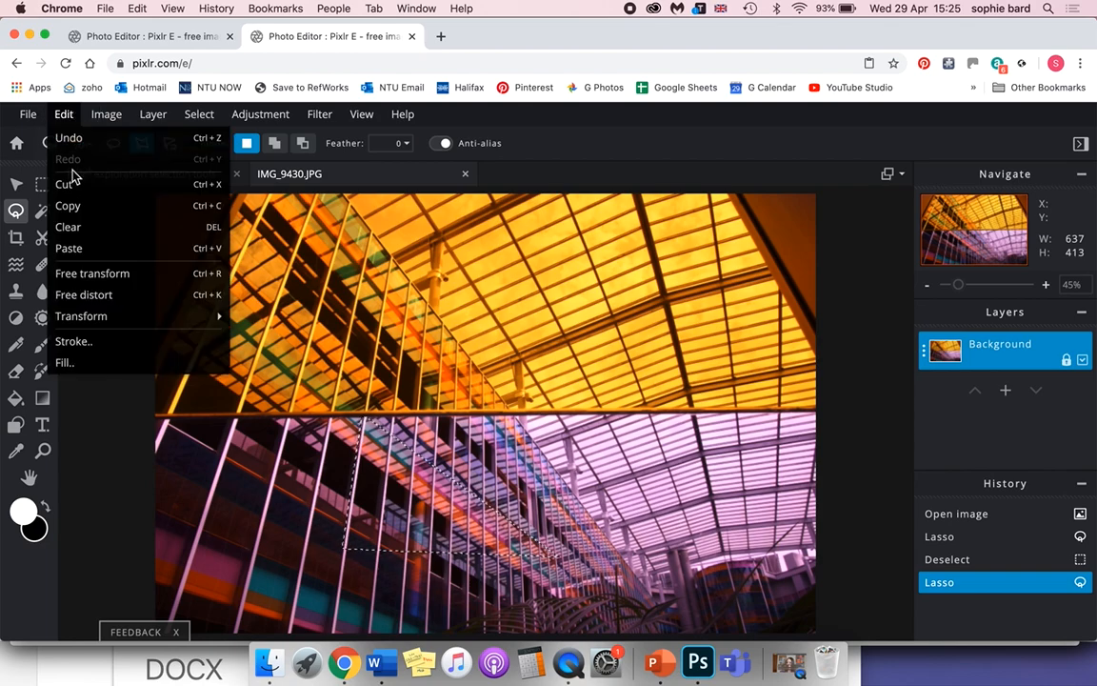
left_click(211, 218)
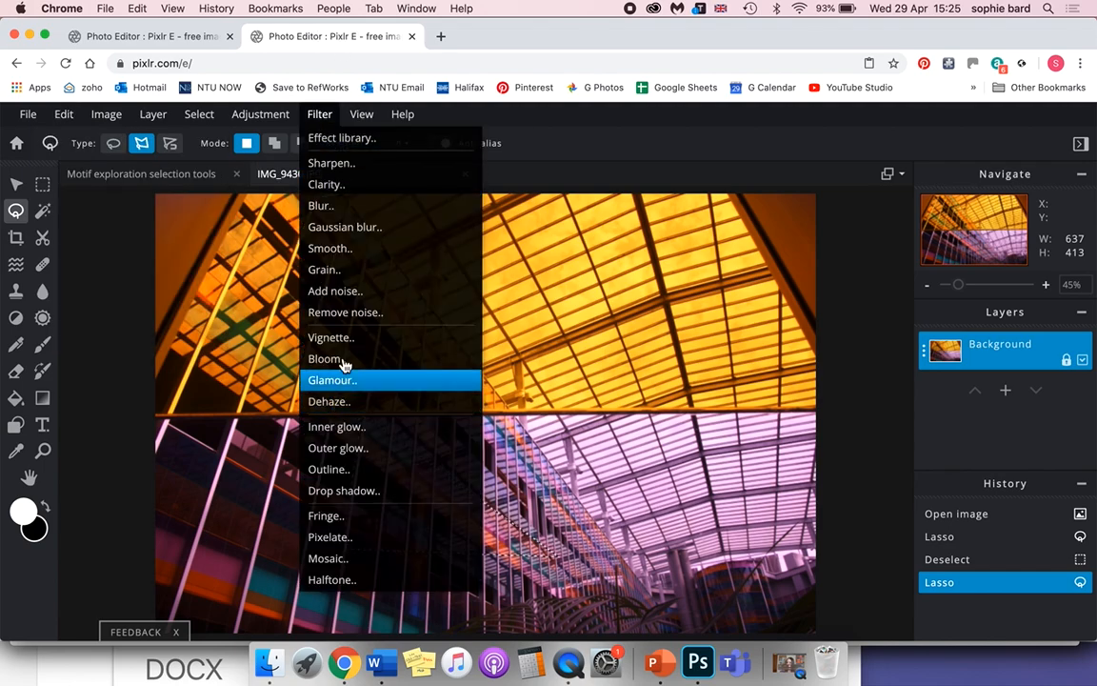
key("super+c")
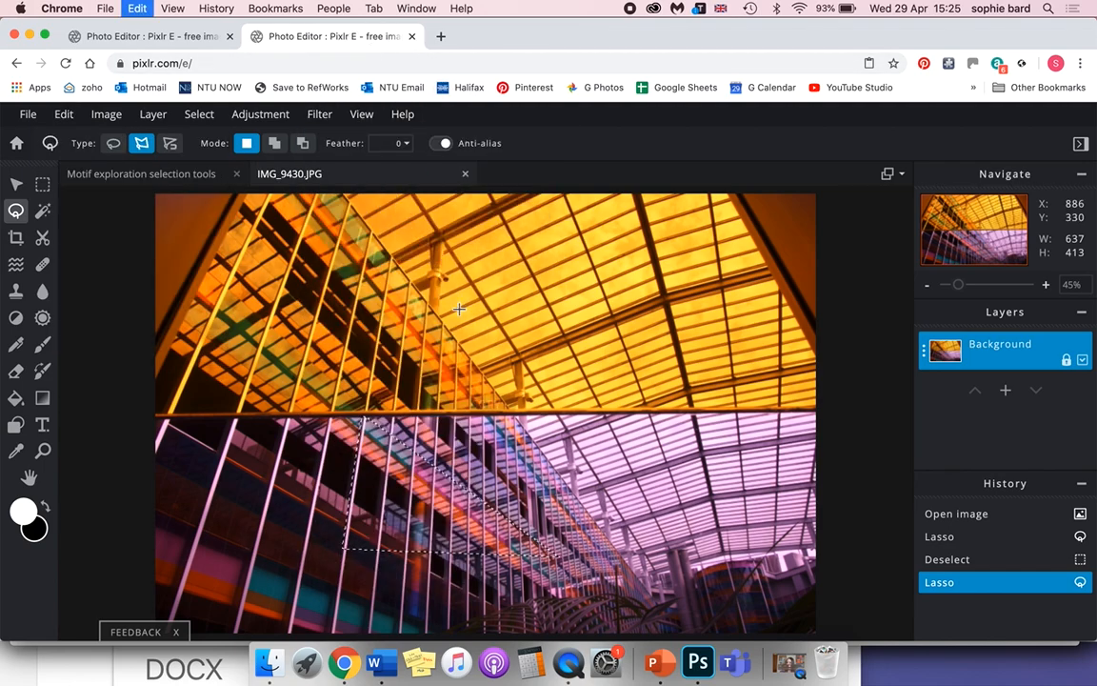
left_click(181, 174)
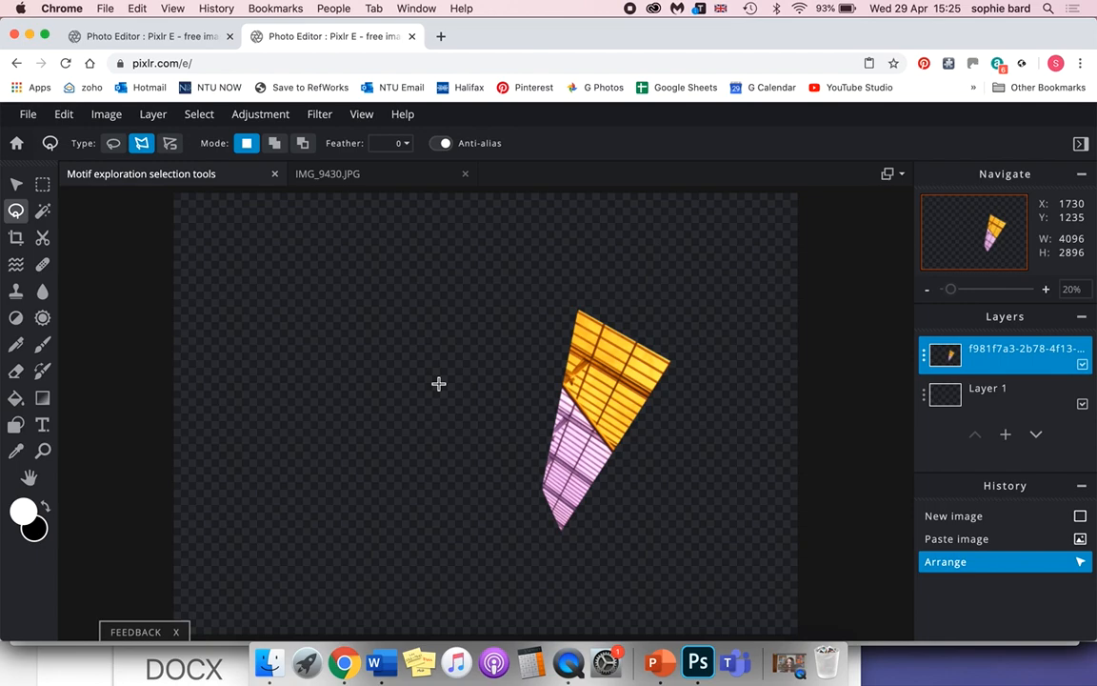
key("super+v")
left_click(73, 118)
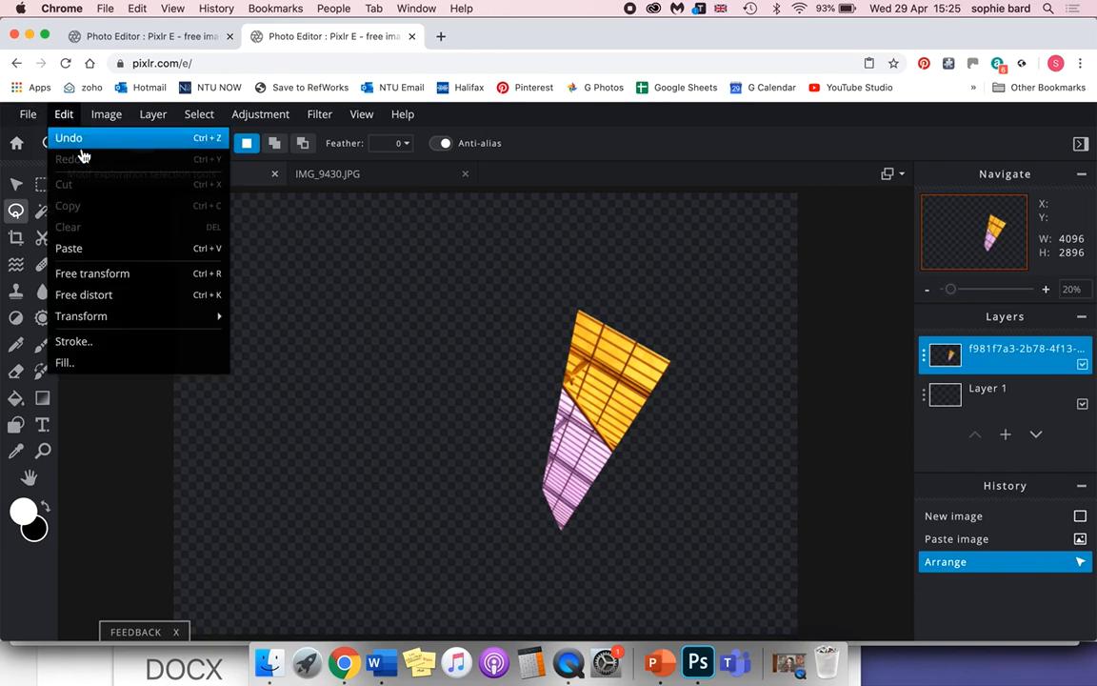
left_click(127, 255)
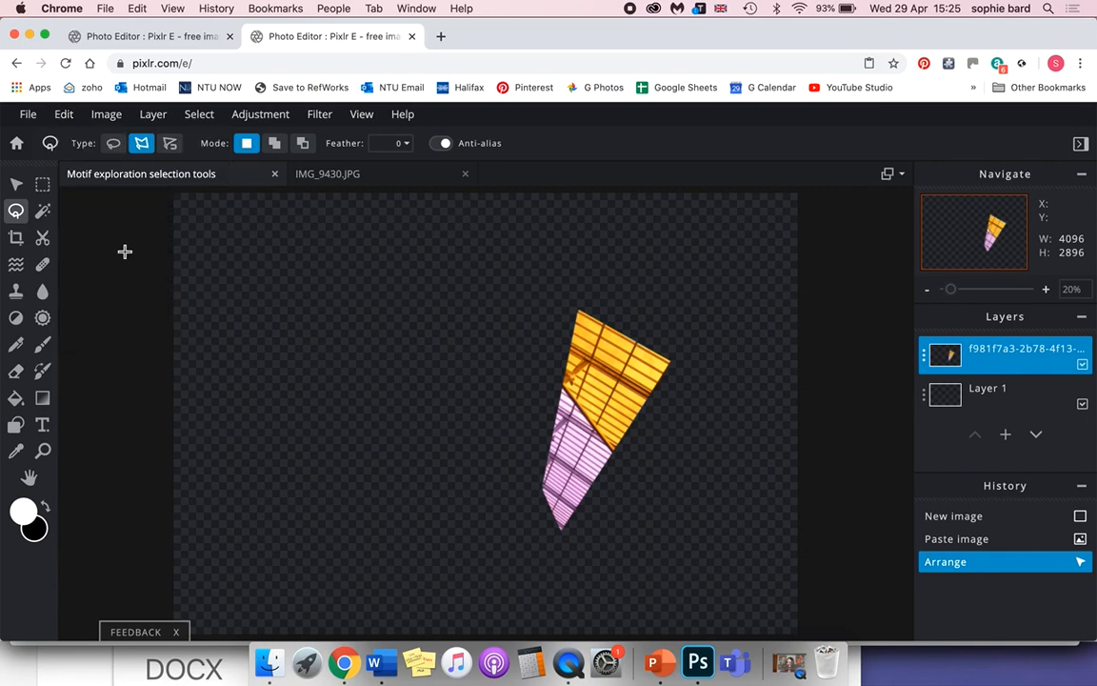
Enlarge the facade triangle to about 1167 by 757 px and rotate it clockwise into place beside the roof piece, point down.
left_click(18, 184)
left_click_drag(436, 382, 358, 328)
left_click_drag(541, 392, 493, 376)
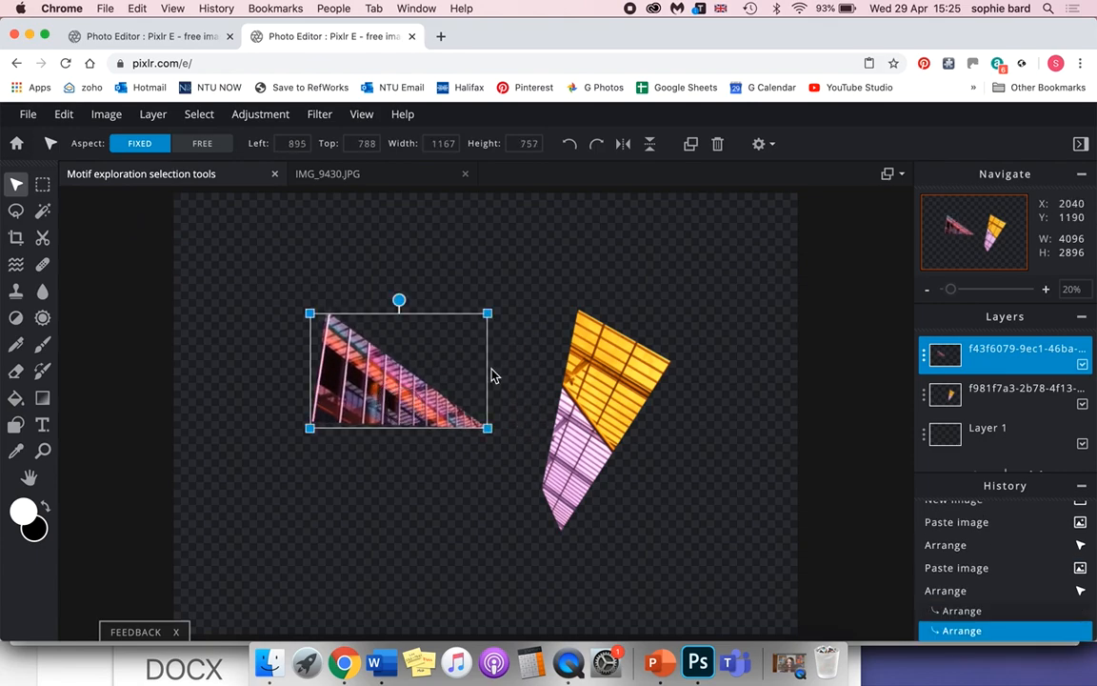
left_click_drag(399, 301, 604, 347)
left_click_drag(537, 351, 532, 345)
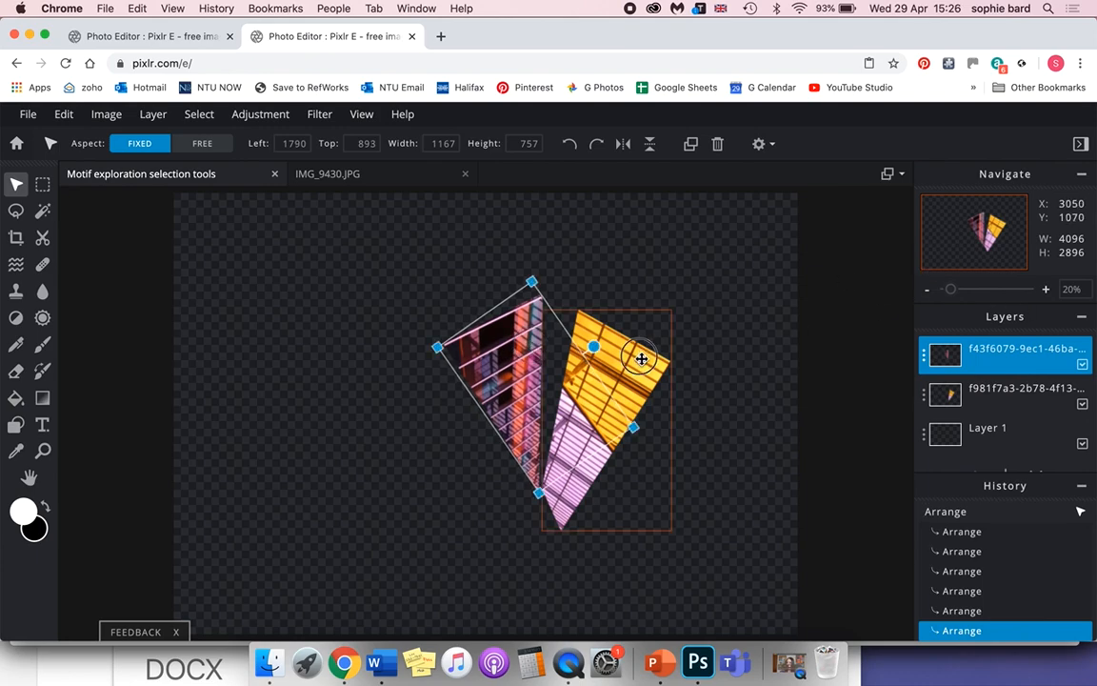
Enlarge the yellow and purple roof piece to about 1233 by 2105 px and position both pieces side by side with a narrow gap.
left_click_drag(640, 357, 657, 337)
left_click_drag(692, 288, 751, 226)
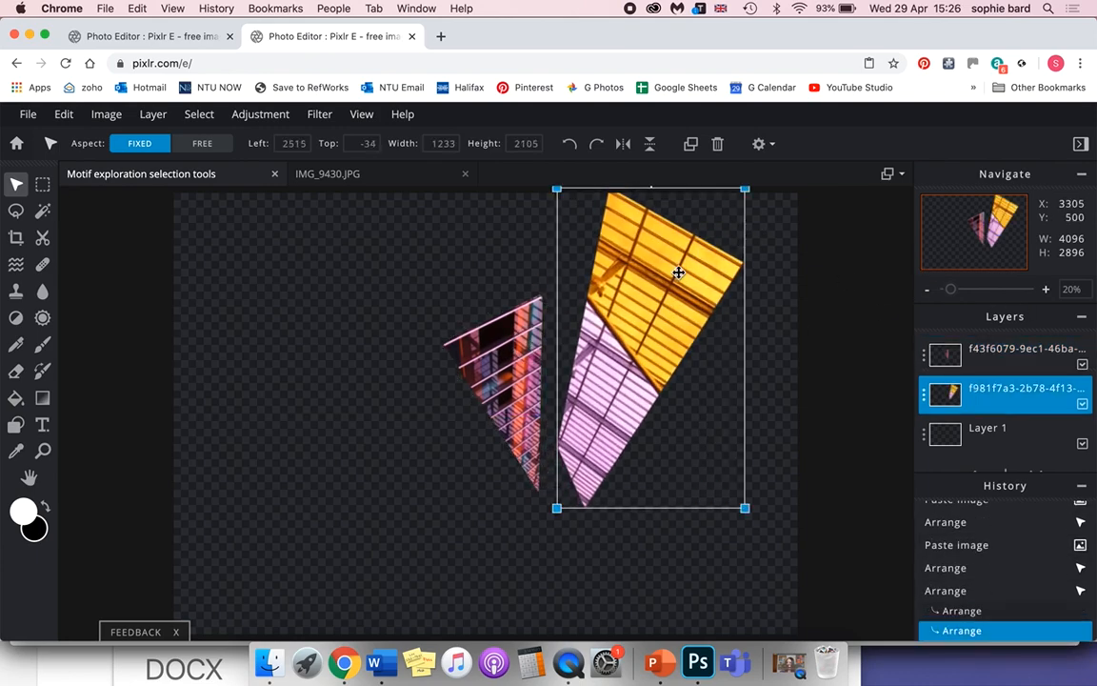
left_click_drag(678, 270, 654, 299)
left_click_drag(513, 365, 488, 376)
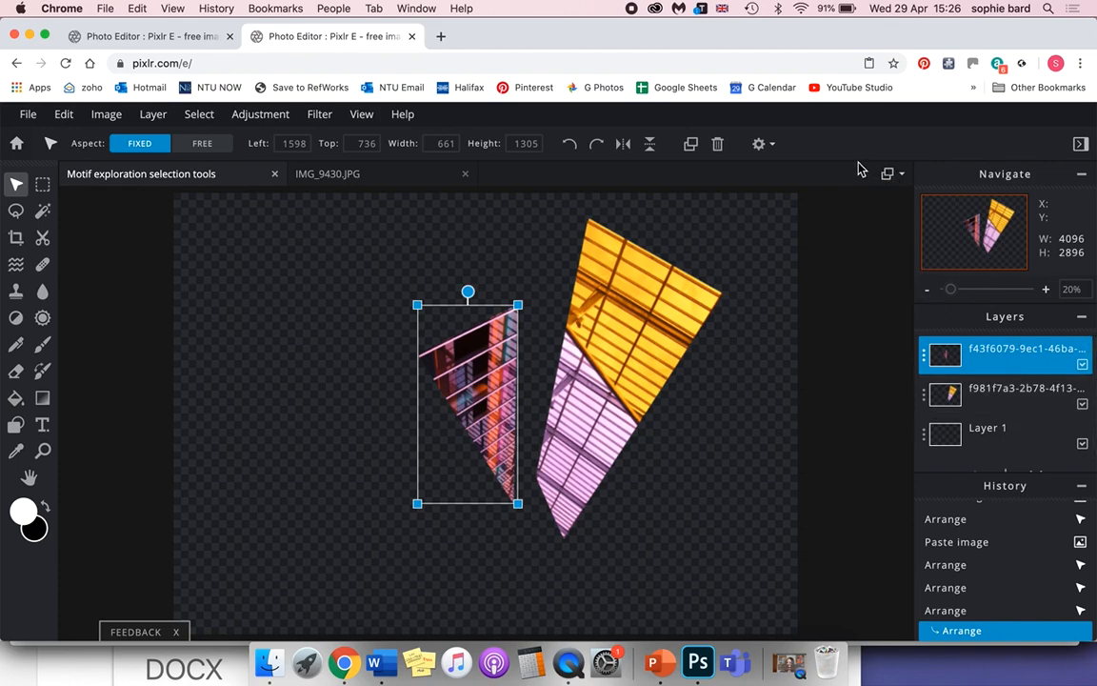
left_click(1082, 143)
left_click(1081, 143)
left_click(1081, 144)
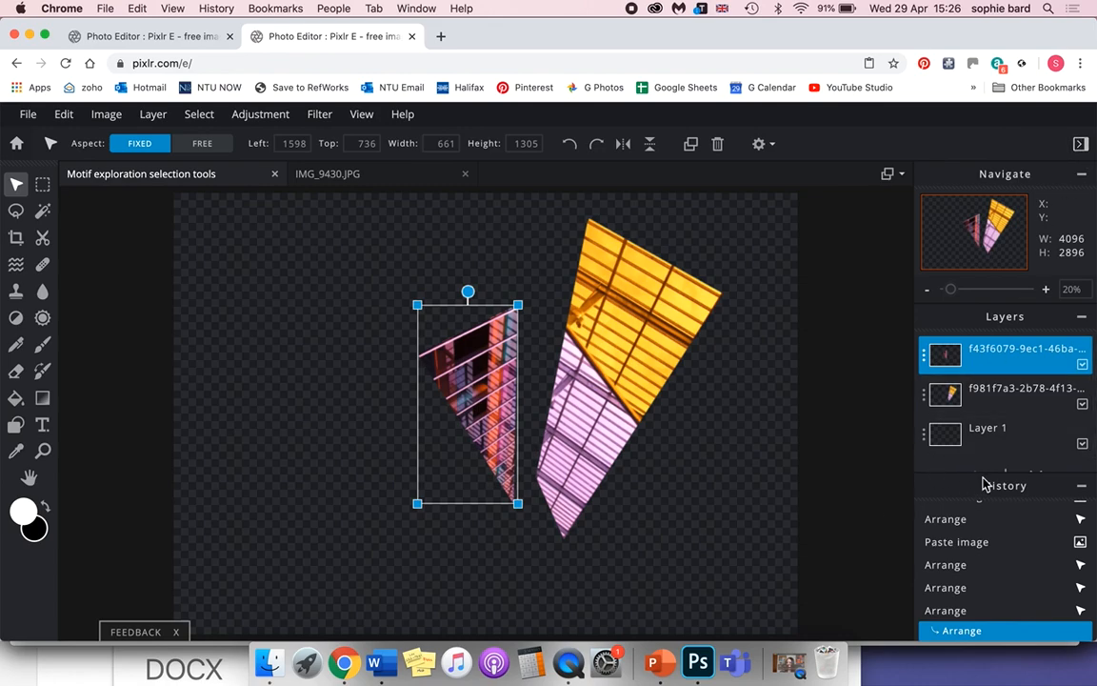
Collapse the history list so the layer list has more room.
left_click(1083, 486)
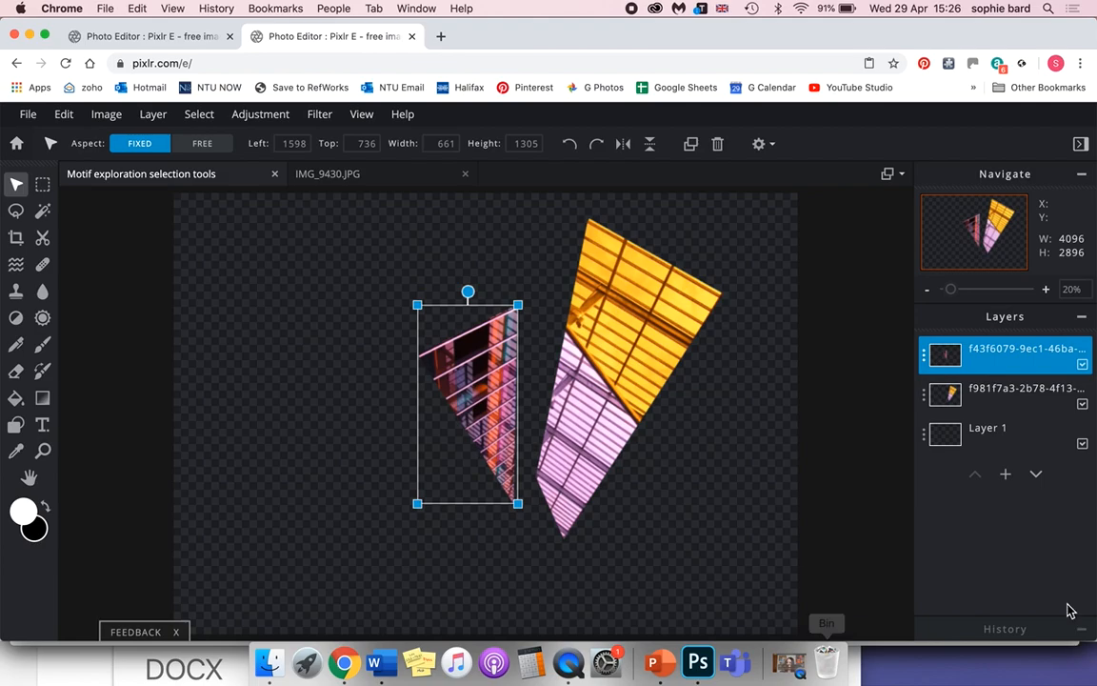
left_click(1085, 632)
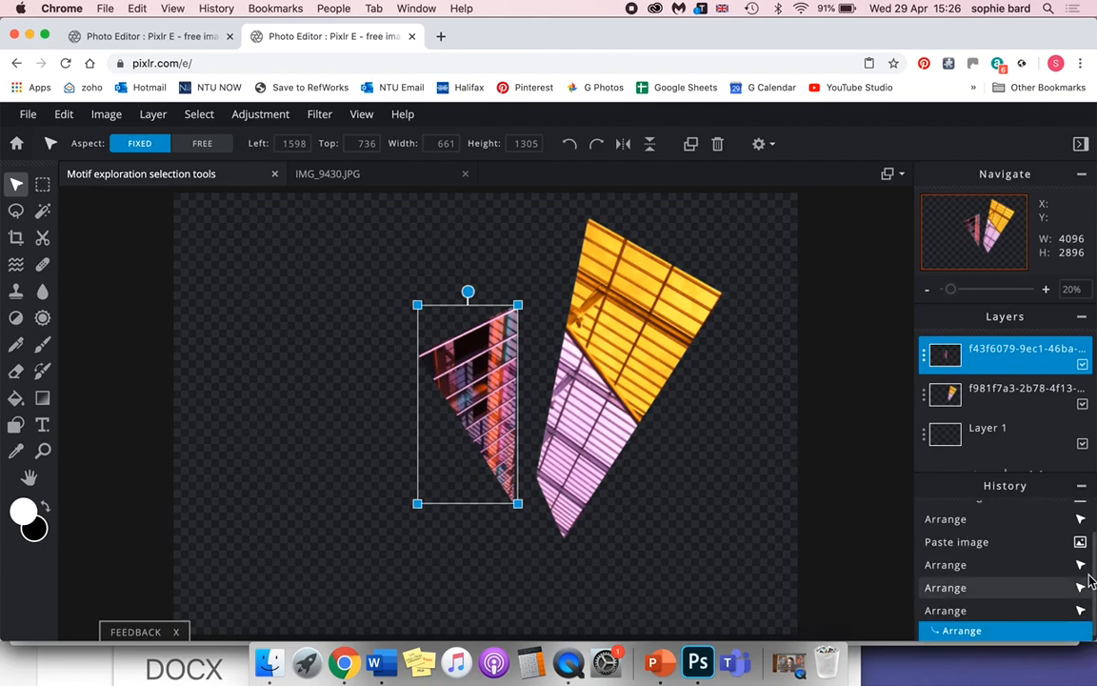
left_click(1082, 487)
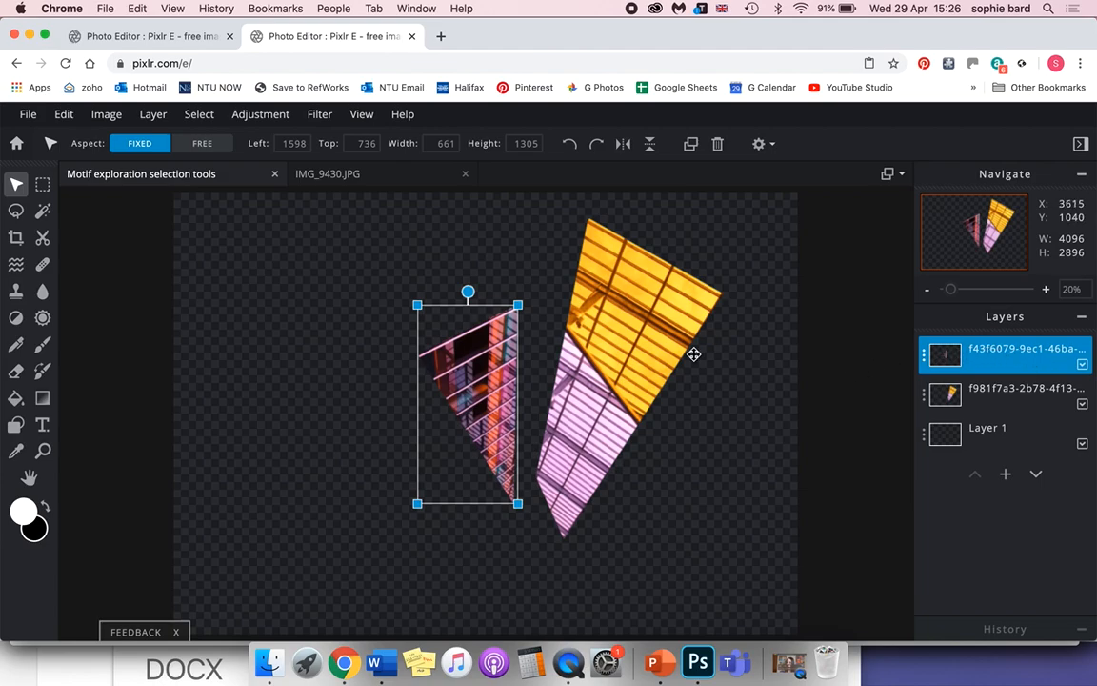
Duplicate the yellow and purple roof piece and move the copy to about X 2863, Y 981, beside the original.
left_click(652, 361)
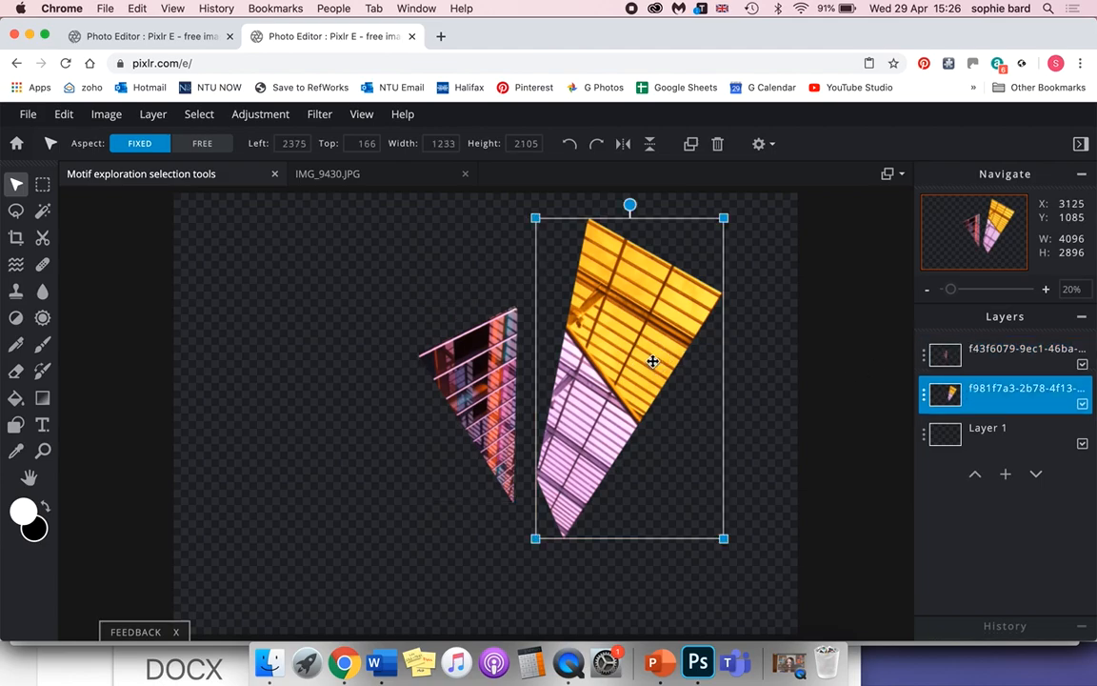
left_click(1023, 395)
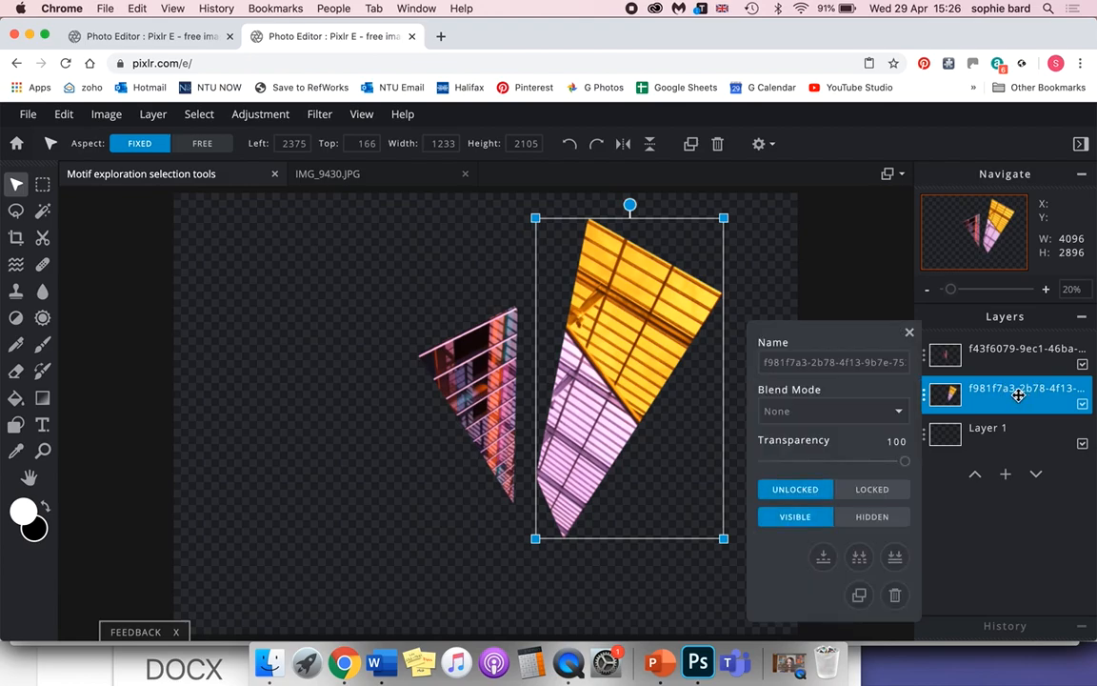
left_click(860, 597)
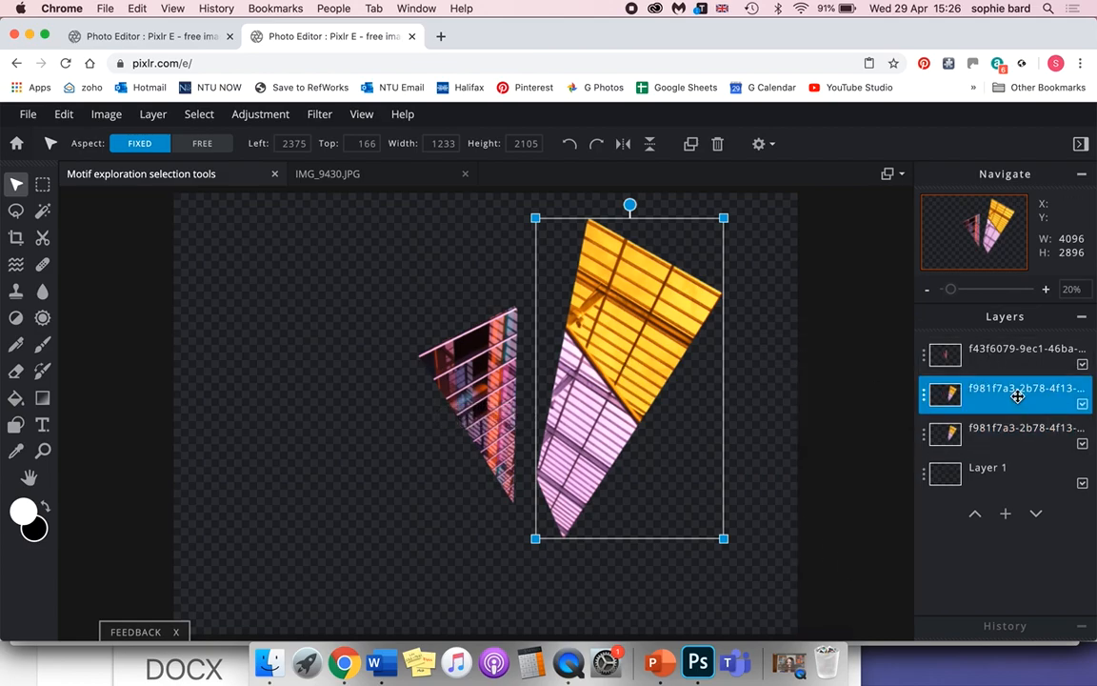
left_click_drag(670, 335, 735, 458)
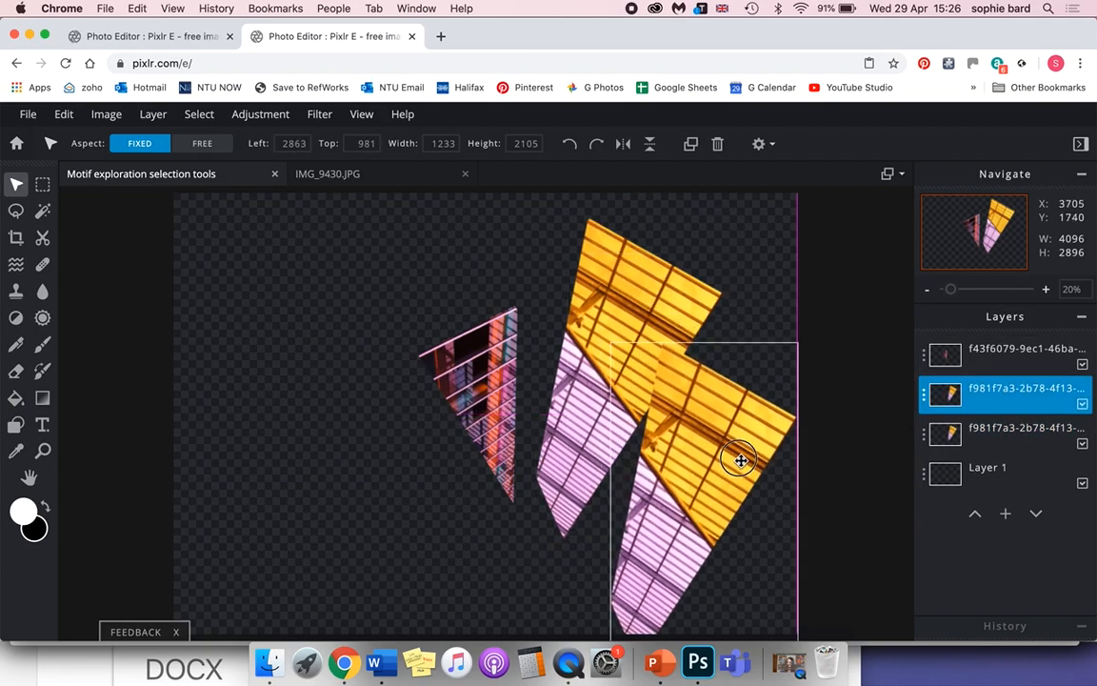
Move the original roof piece to about X 2045, Y 191 and the facade triangle to about X 708, Y 576.
left_click_drag(596, 280, 546, 292)
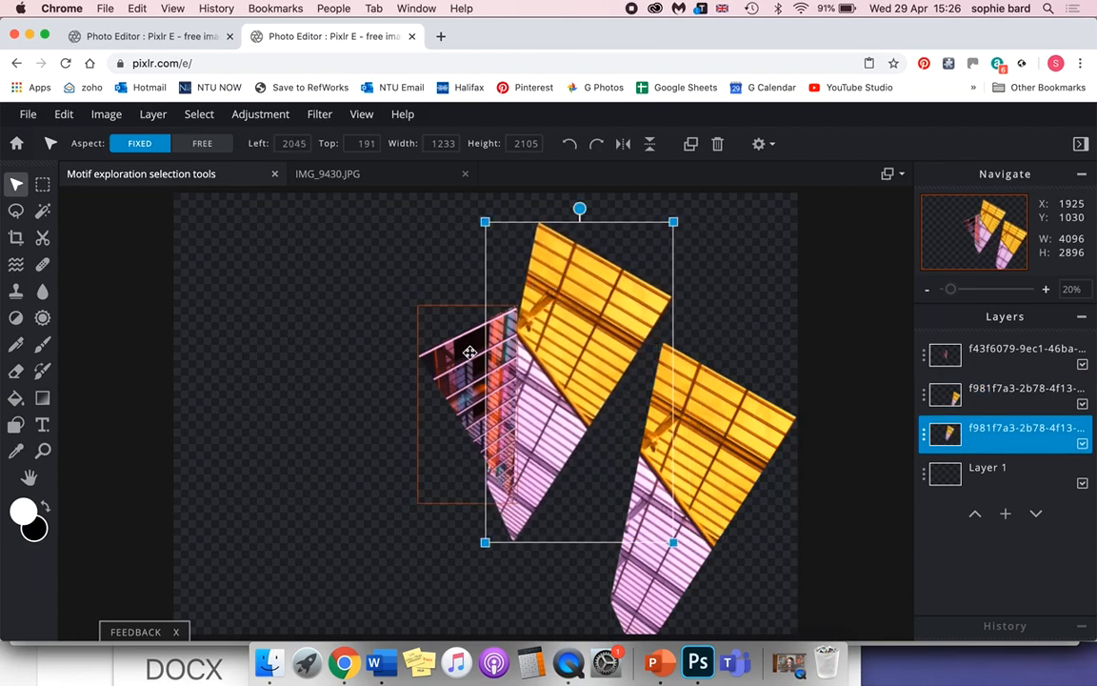
scroll(470, 354, "down", 2)
left_click_drag(471, 391, 403, 377)
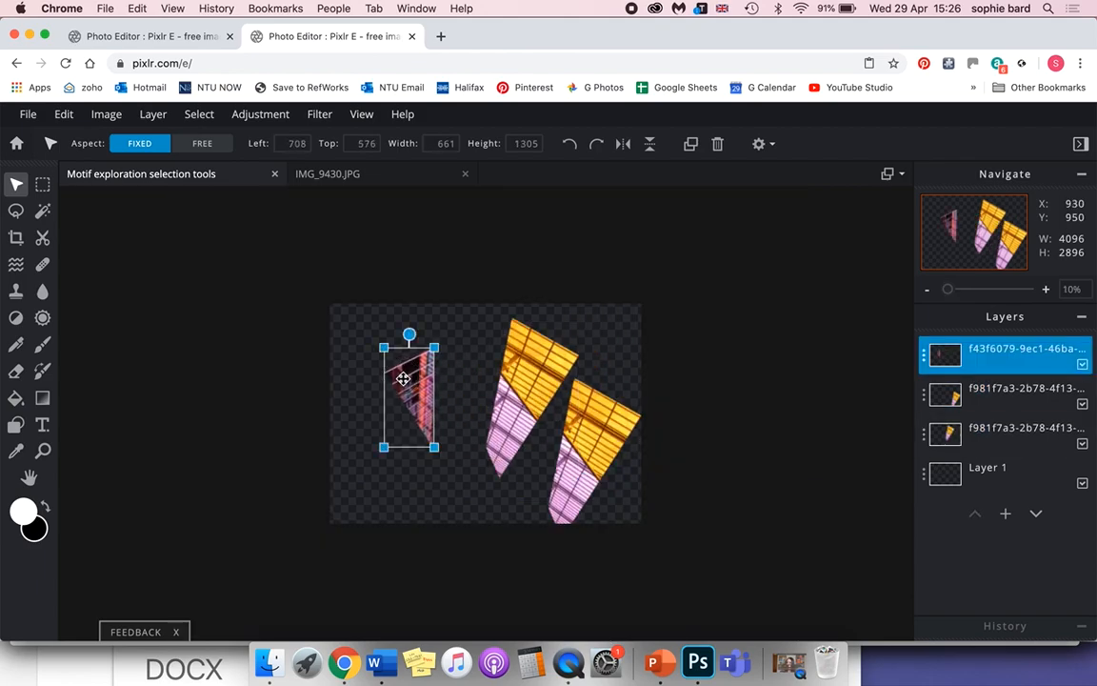
Rotate the original roof piece counterclockwise until its wide yellow edge is level, and shrink its copy to about 813 by 1388 px overlapping it.
left_click_drag(523, 354, 492, 351)
left_click_drag(504, 305, 448, 321)
left_click_drag(602, 438, 560, 404)
left_click_drag(590, 334, 559, 387)
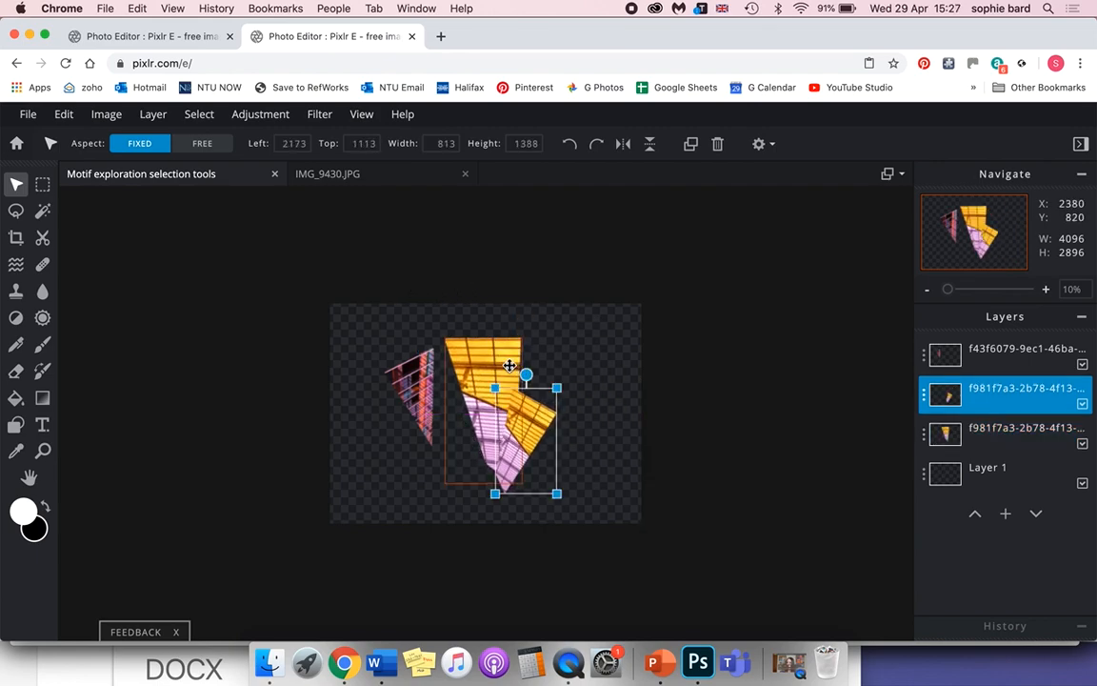
Shrink the original roof piece and tilt both pieces clockwise so the copy overlaps it like the second blade of a fan.
left_click(492, 357)
left_click_drag(519, 343, 478, 375)
left_click_drag(479, 328, 500, 338)
left_click_drag(533, 429, 523, 413)
left_click_drag(516, 357, 537, 360)
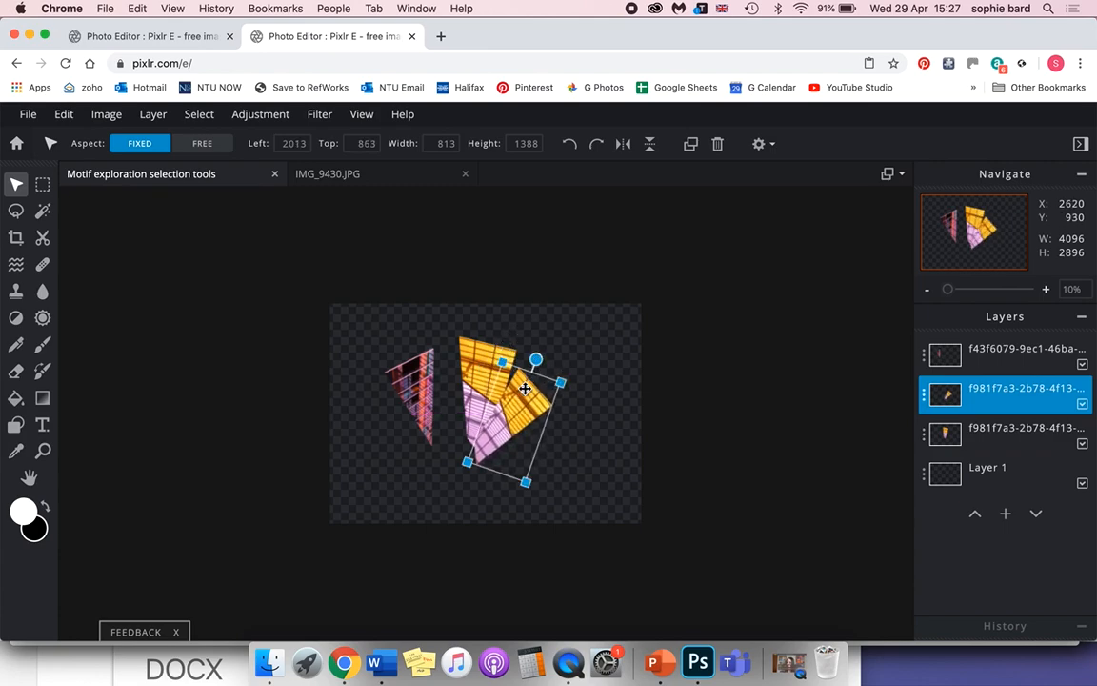
left_click_drag(515, 405, 516, 397)
left_click_drag(497, 356, 532, 353)
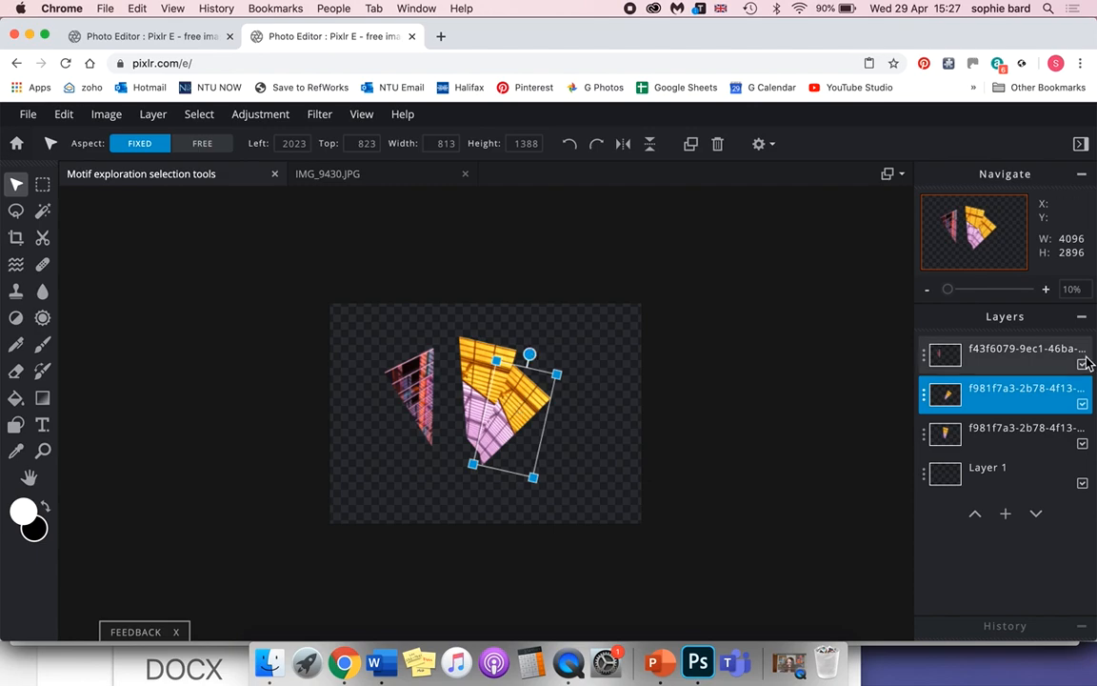
Duplicate the second fan piece, shrink it to about 652 by 1113 px and rotate it clockwise into place as the third blade.
left_click(1016, 403)
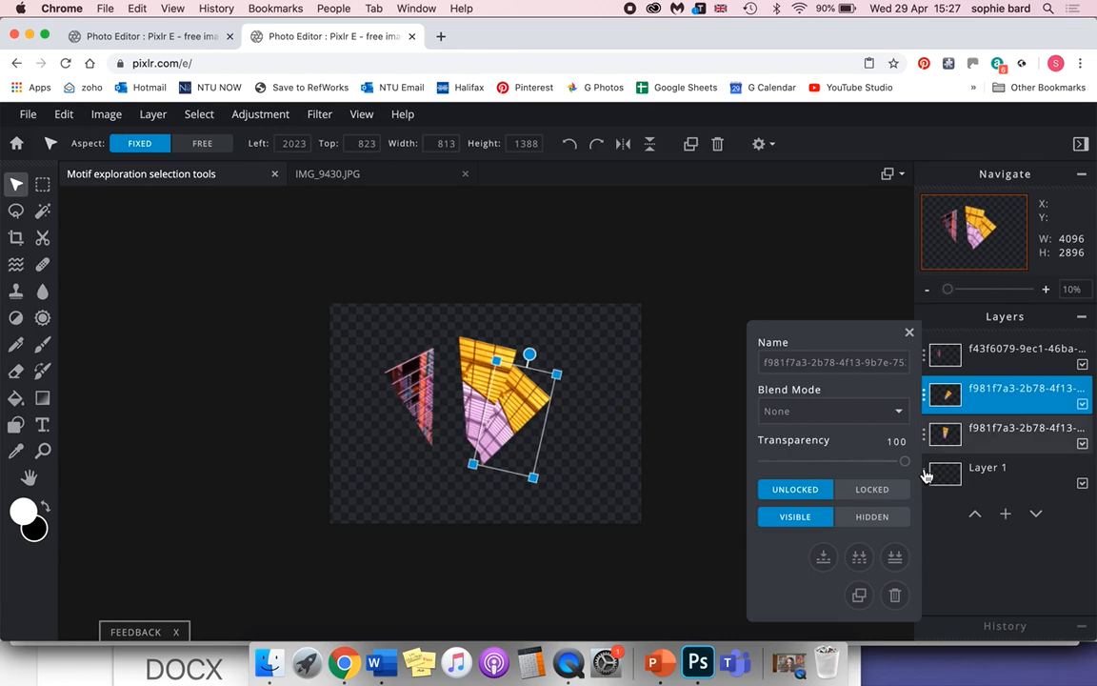
left_click(860, 596)
left_click_drag(474, 360, 598, 399)
left_click_drag(557, 443, 548, 445)
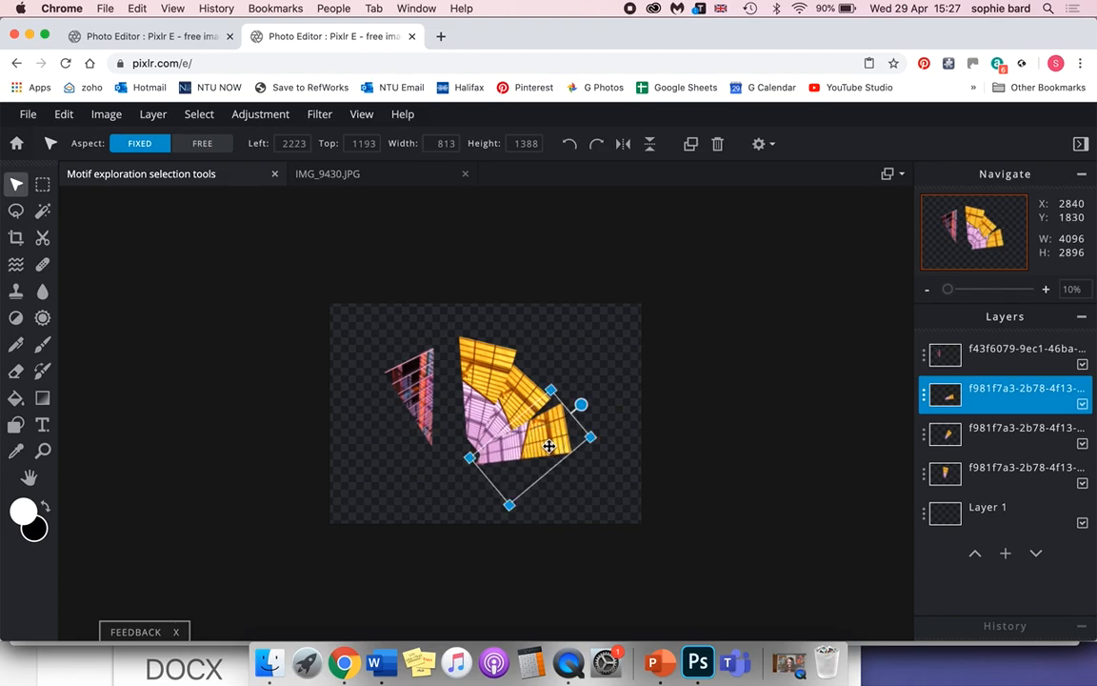
key("super+equal")
left_click_drag(618, 367, 591, 456)
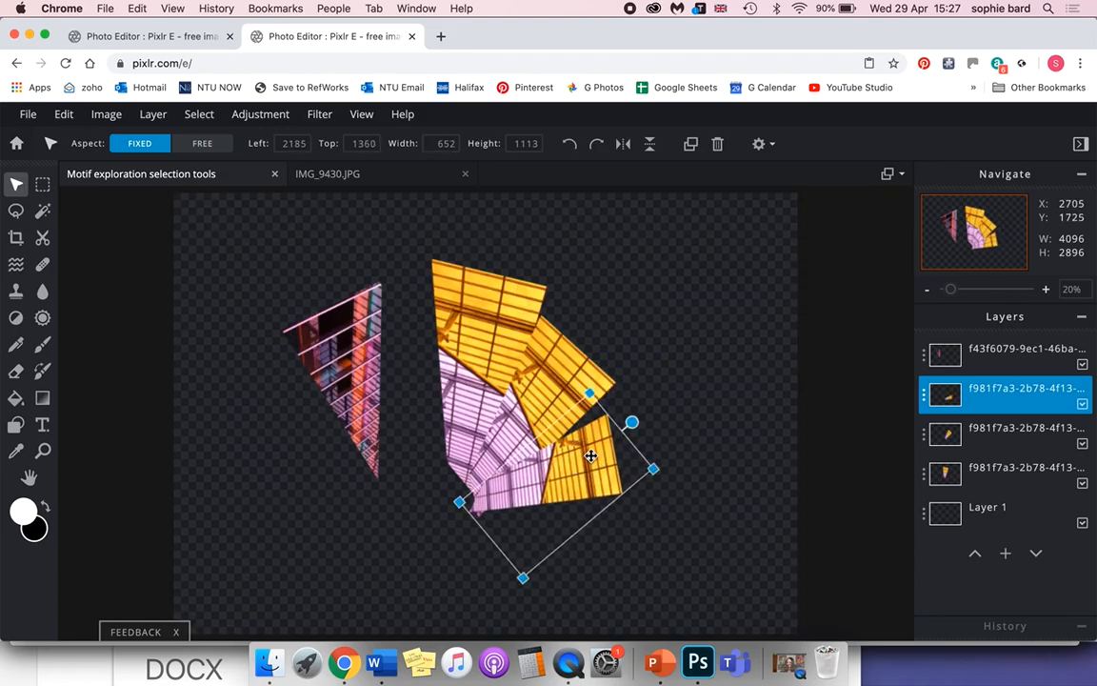
left_click_drag(632, 424, 622, 405)
left_click_drag(552, 500, 557, 491)
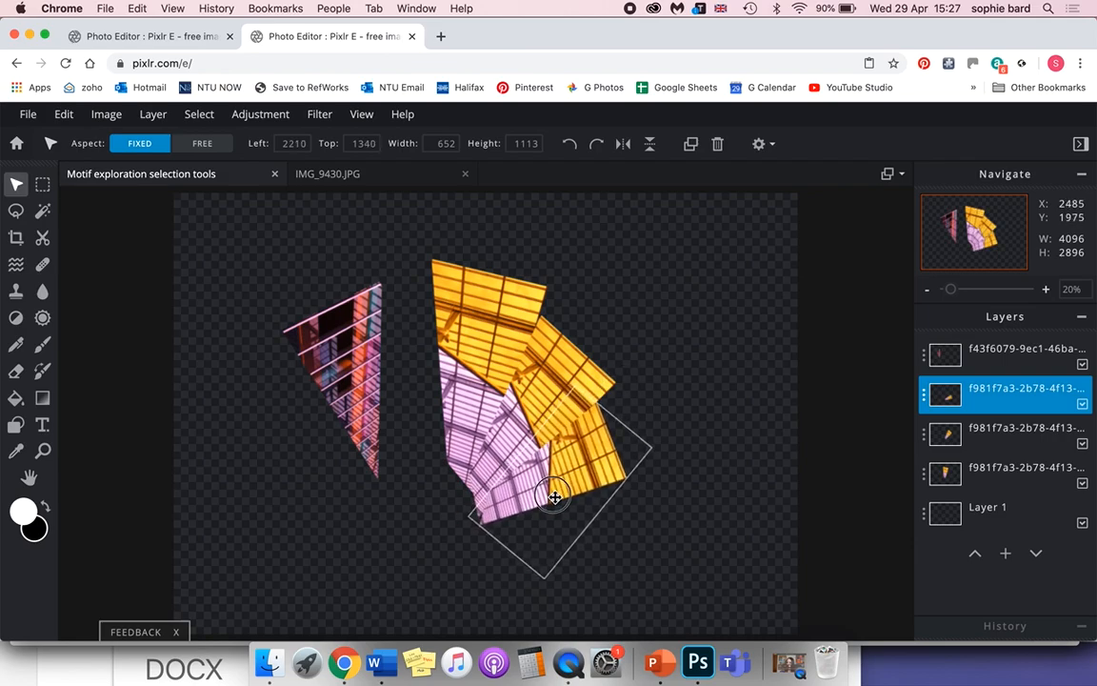
Duplicate the third fan piece, shrink it to about 466 by 796 px and rotate it clockwise into place as the fourth blade.
left_click(1001, 395)
left_click(772, 537)
left_click_drag(596, 438, 695, 473)
left_click_drag(676, 420, 678, 465)
left_click_drag(665, 531, 572, 515)
left_click_drag(607, 470, 645, 507)
left_click_drag(593, 508, 564, 523)
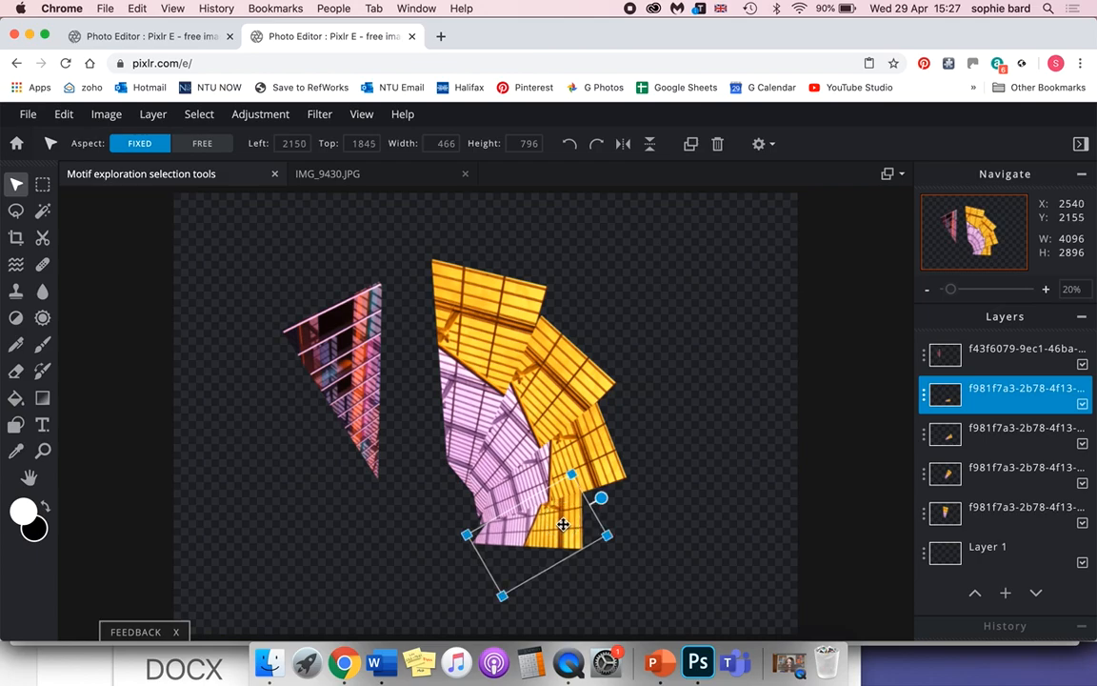
Enlarge the second fan piece to about 1035 by 1420 px and the third to about 996 by 829 px, moving the facade triangle across the fan.
left_click(549, 321)
left_click_drag(617, 319, 624, 303)
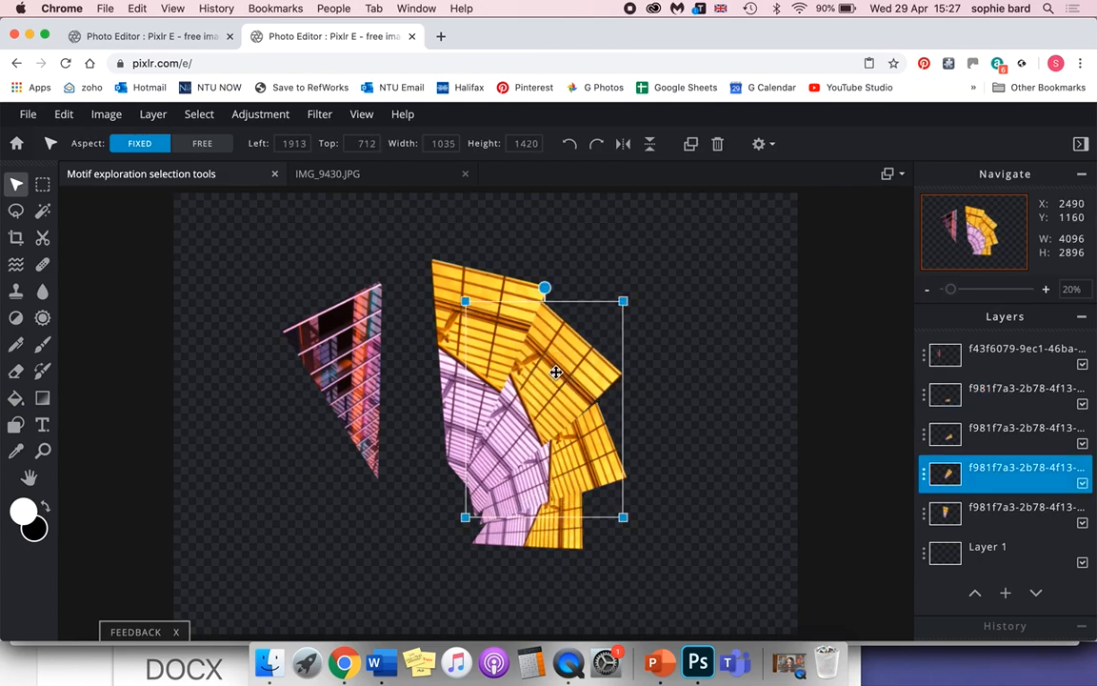
left_click_drag(348, 396, 718, 316)
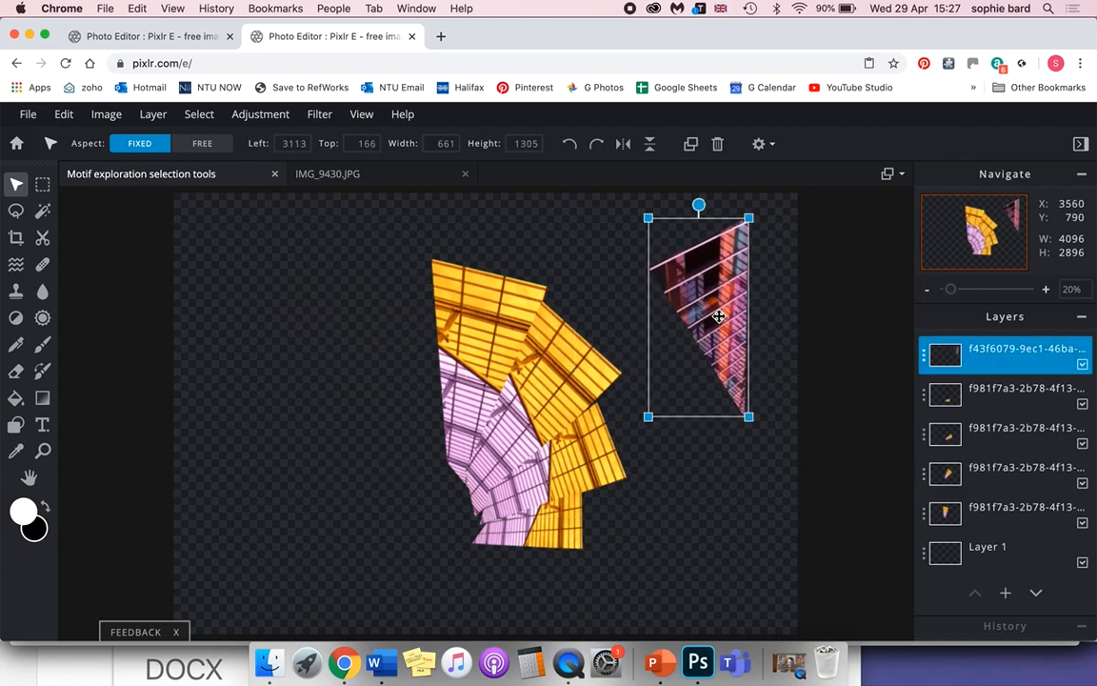
left_click(587, 443)
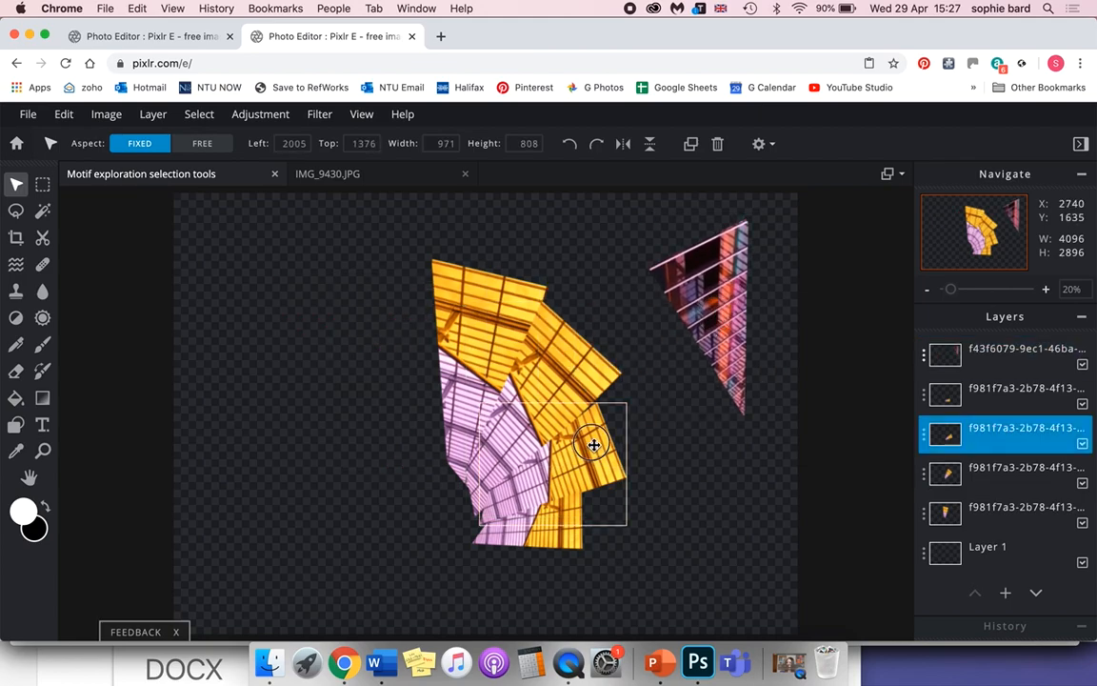
left_click_drag(476, 401, 475, 399)
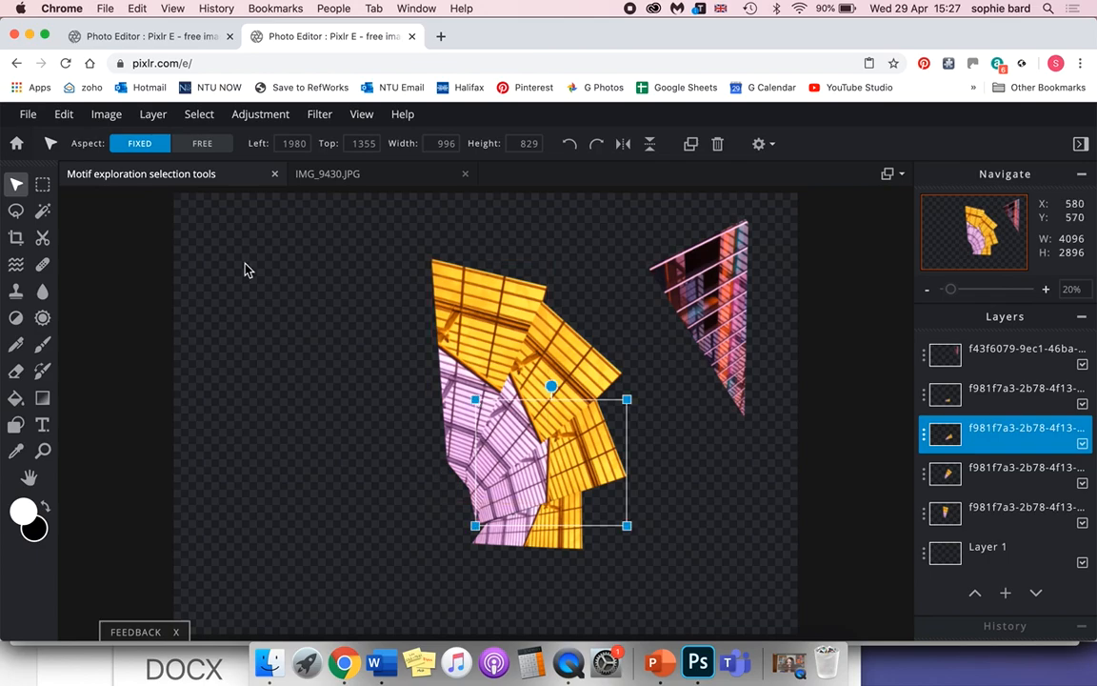
Check which layer holds each fan piece and how the pieces are stacked.
left_click(504, 347)
left_click(457, 280)
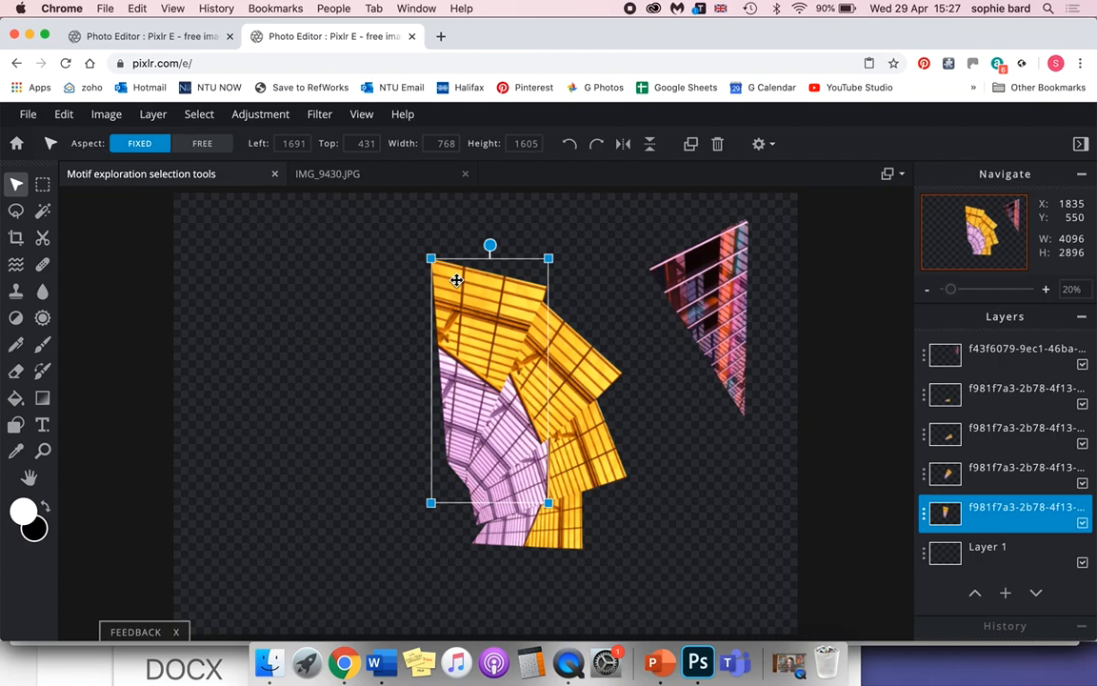
left_click(606, 406)
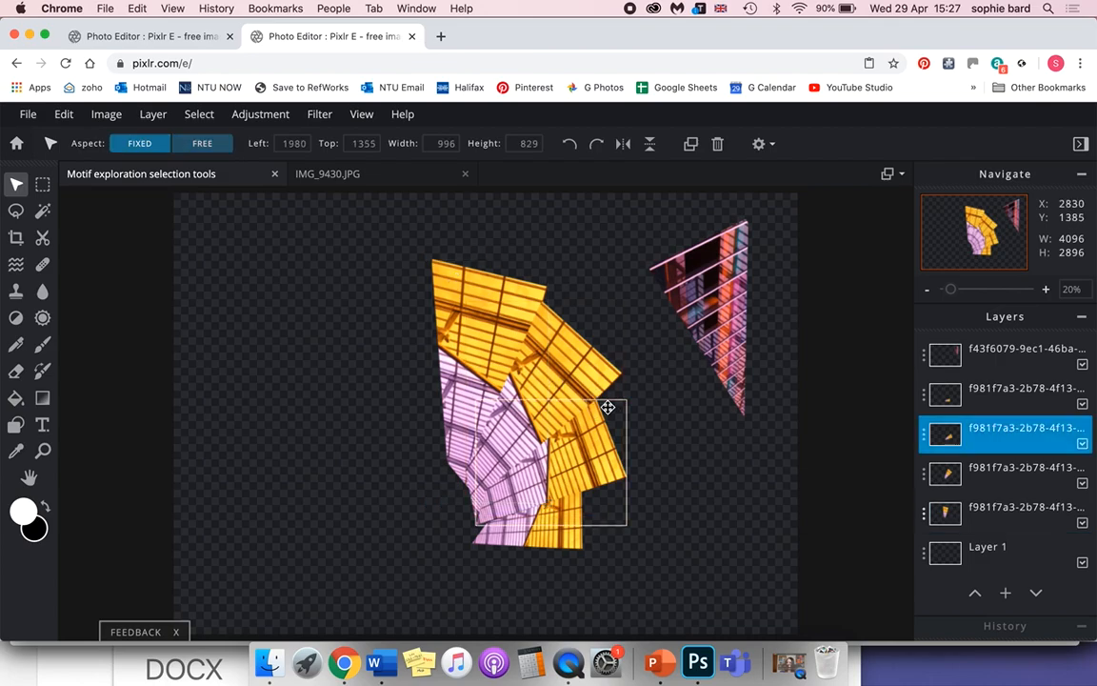
left_click(582, 366)
left_click(436, 286)
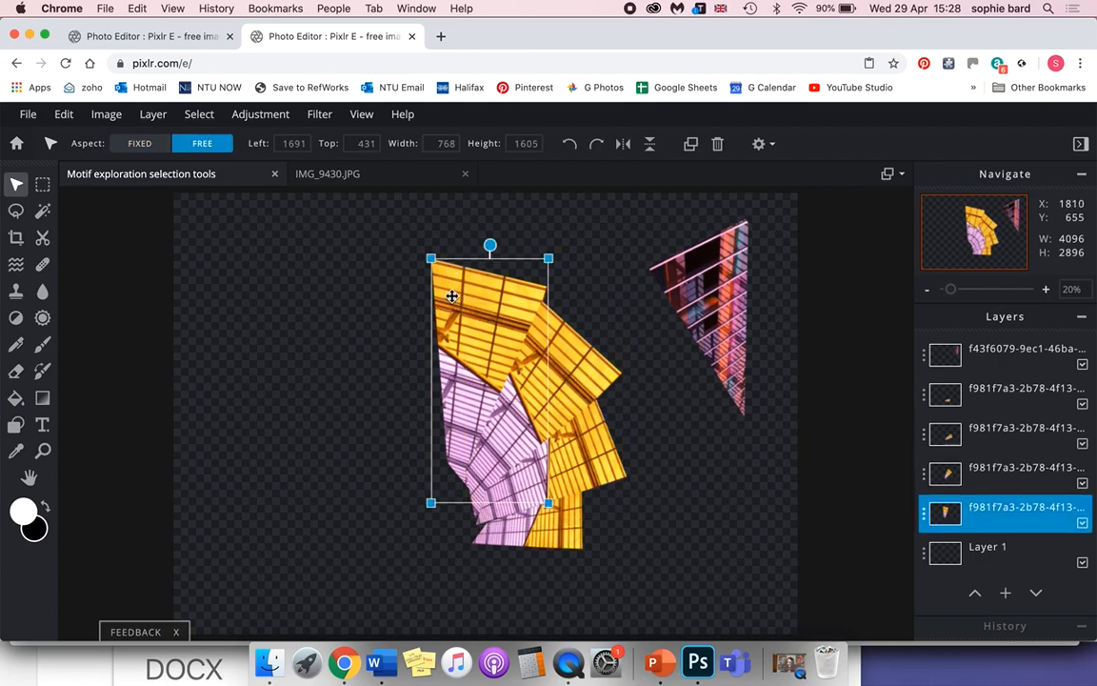
left_click(981, 403)
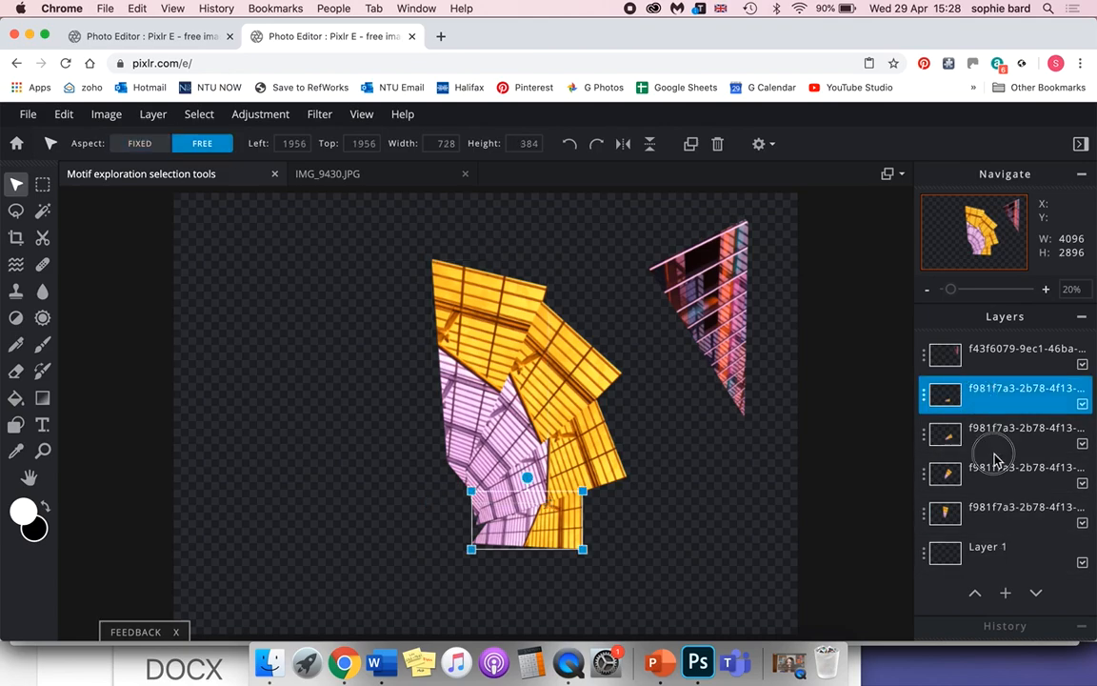
left_click(448, 331)
left_click(983, 388)
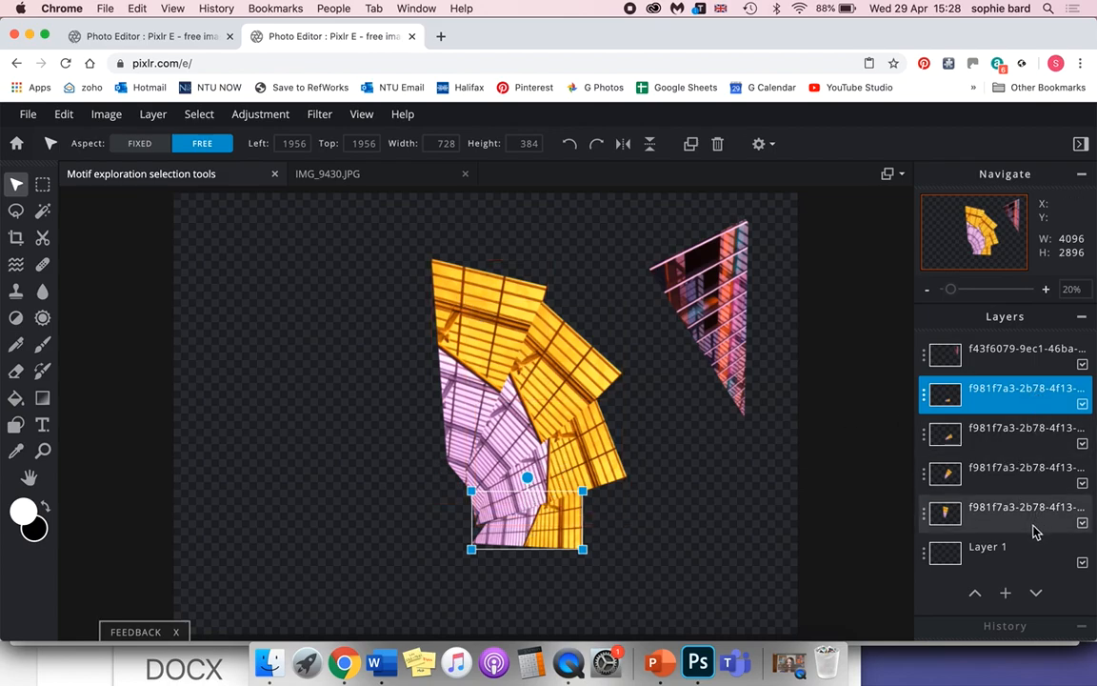
left_click(545, 464)
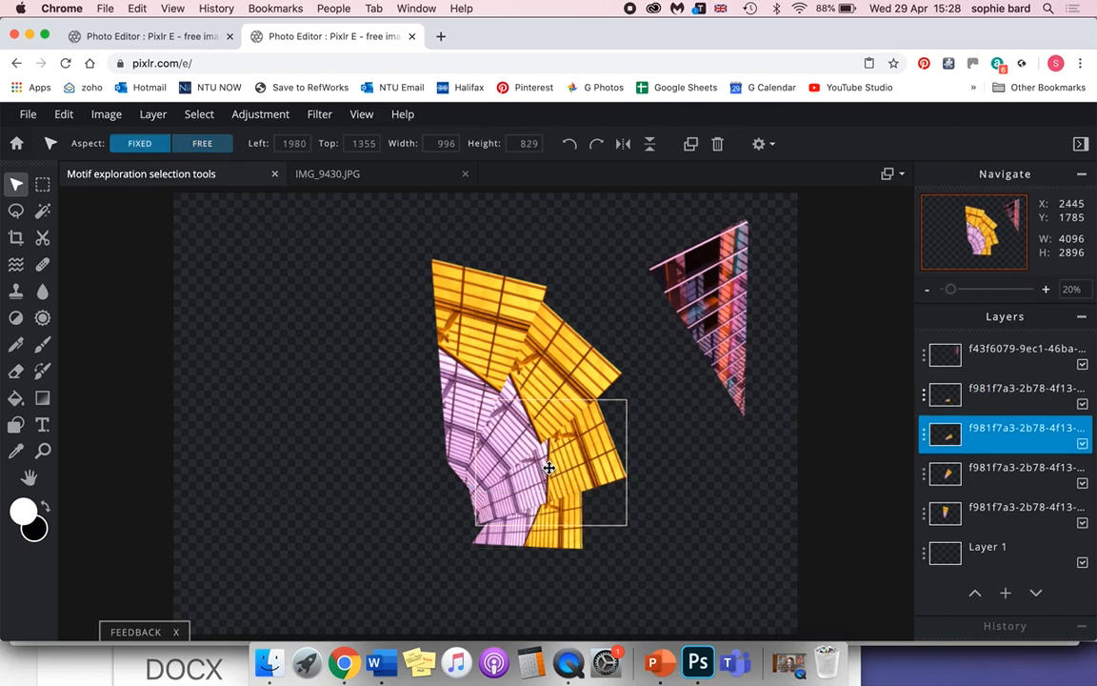
left_click(553, 356)
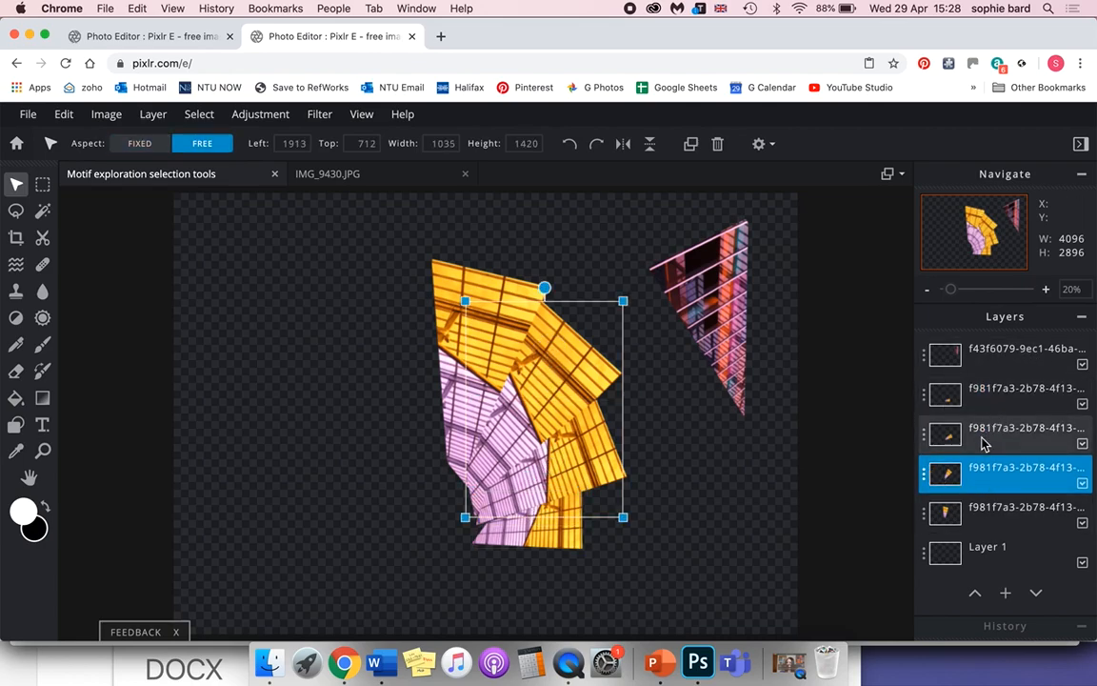
Move the smallest fan piece's layer beneath the other roof pieces and shift the third fan piece to about X 1940, Y 1400.
left_click(992, 408)
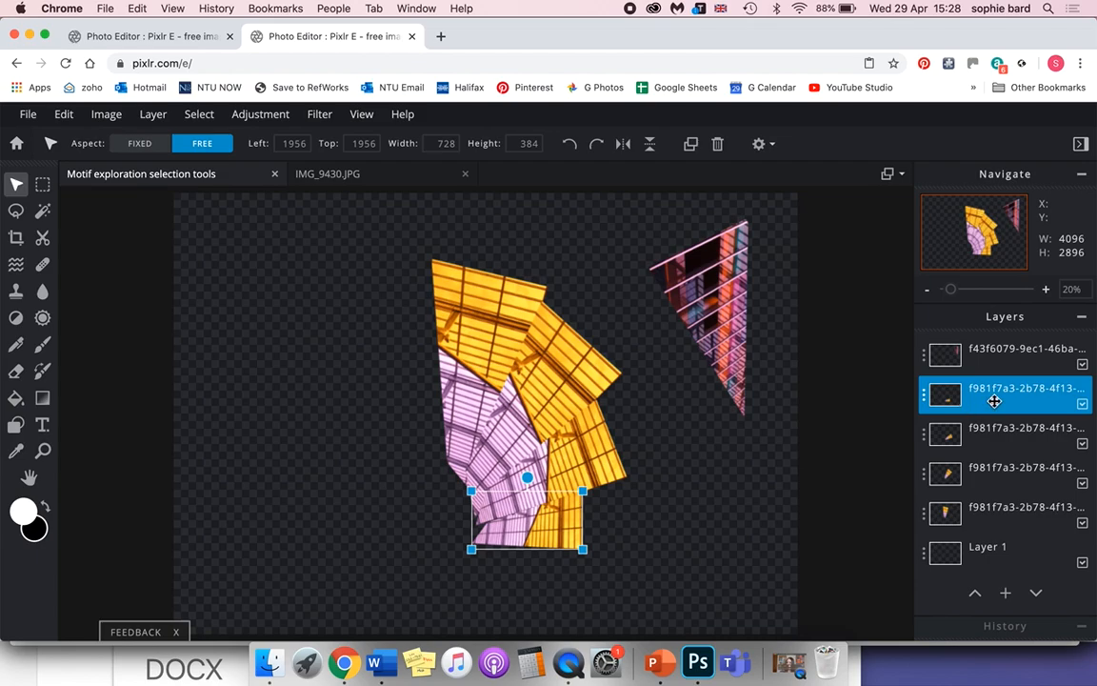
left_click_drag(1000, 401, 999, 529)
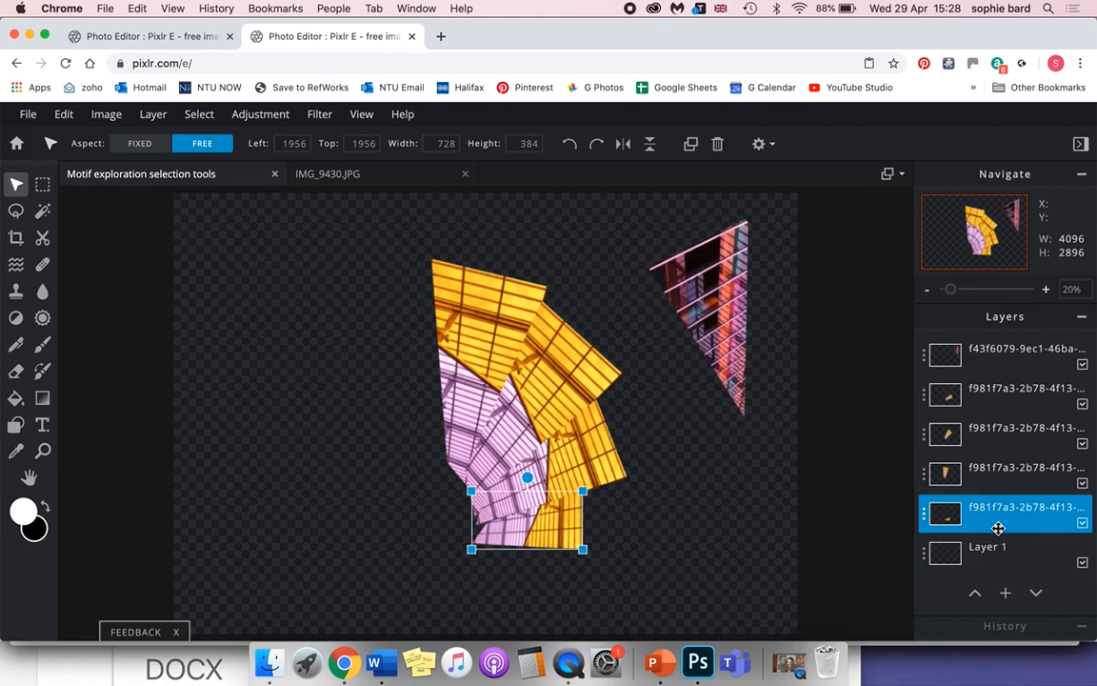
mouse_move(569, 522)
left_mouse_down()
mouse_move(575, 529)
mouse_move(562, 529)
left_mouse_up()
Place the facade triangle against the fan's straight edge at about X 1308, Y 601 and move its layer beneath all roof pieces.
left_click_drag(715, 268, 450, 337)
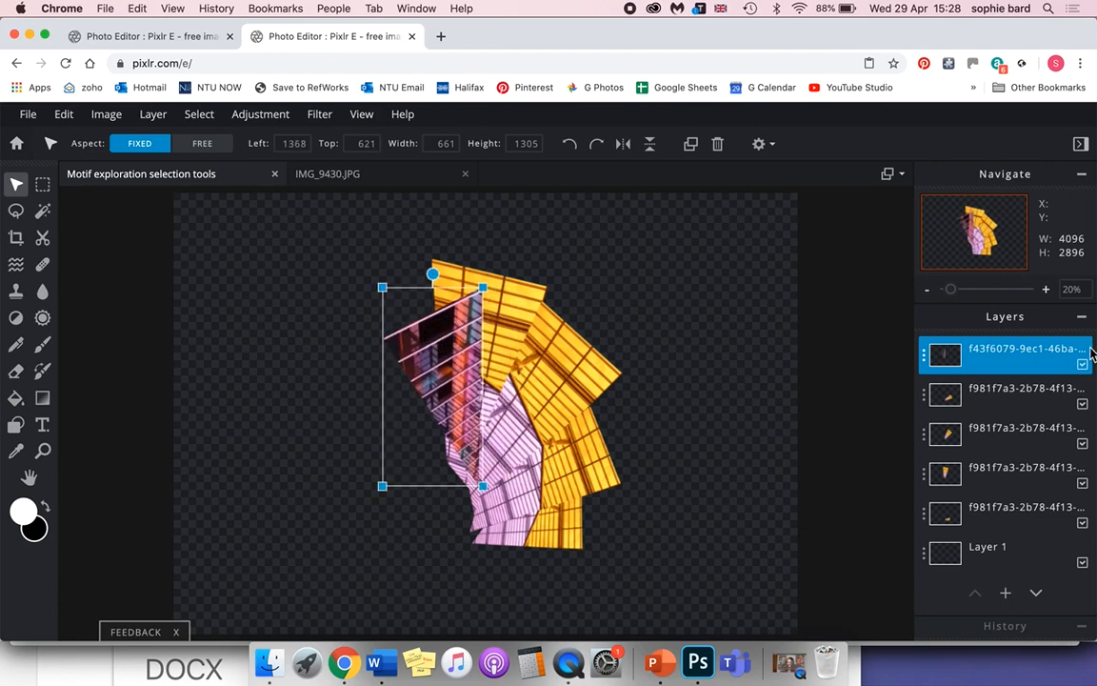
left_click_drag(467, 395, 458, 393)
left_click_drag(1039, 351, 1033, 530)
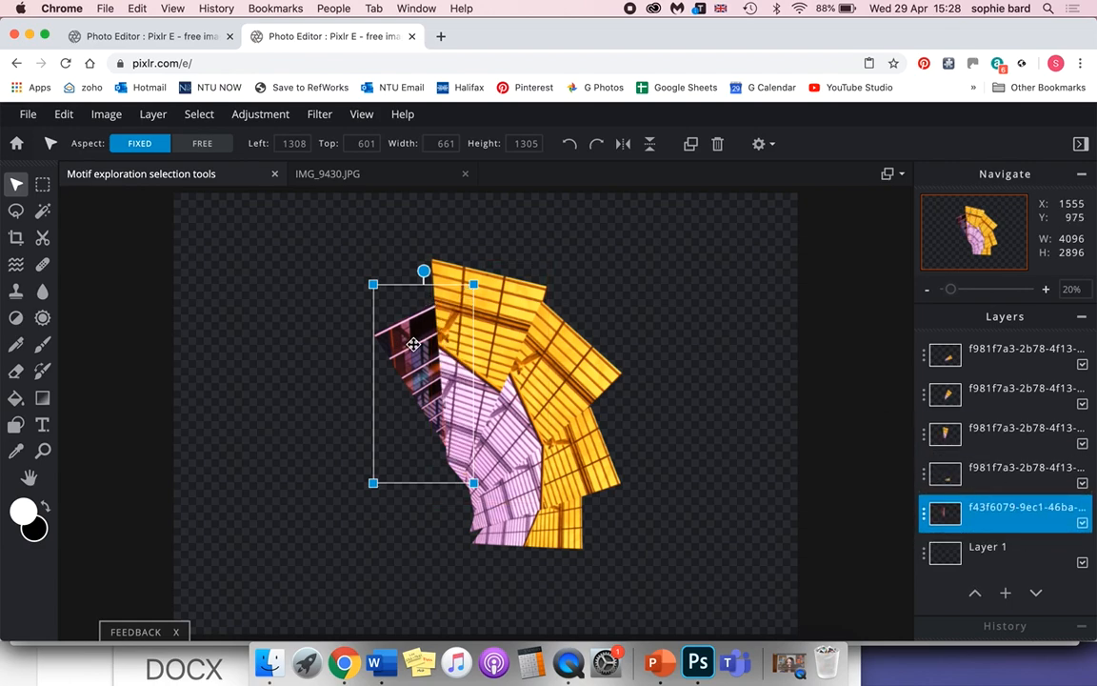
Enlarge the facade triangle to about 971 by 1917 px, rotate it counterclockwise and place it clear of the fan's straight edge.
left_click_drag(413, 344, 401, 341)
left_click_drag(361, 283, 314, 242)
left_click_drag(415, 312, 419, 331)
left_click_drag(393, 194, 349, 198)
left_click_drag(386, 276, 327, 359)
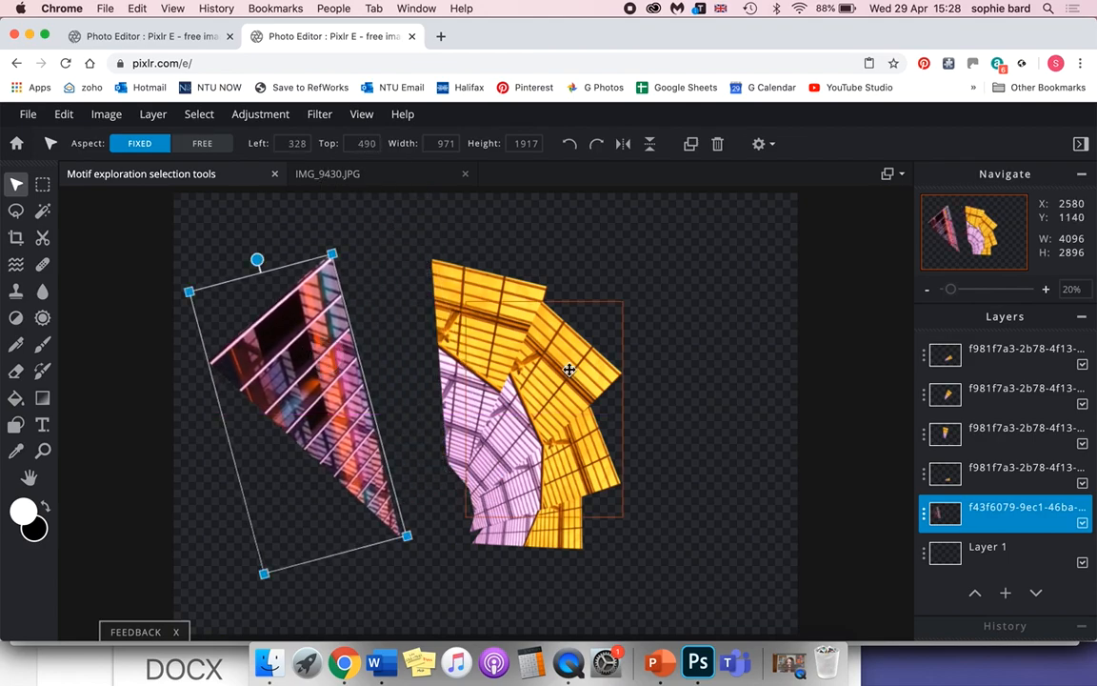
Merge the third fan piece's layer down into the layer beneath and nudge the merged part to about X 1913, Y 732.
left_click(485, 347)
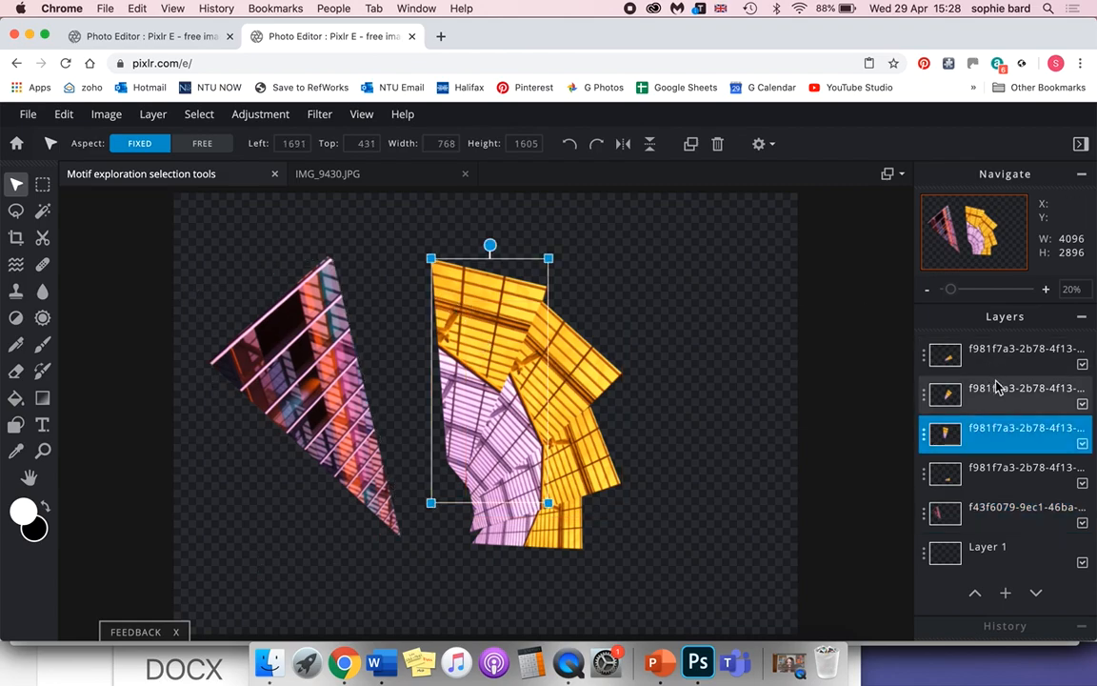
left_click(1017, 353)
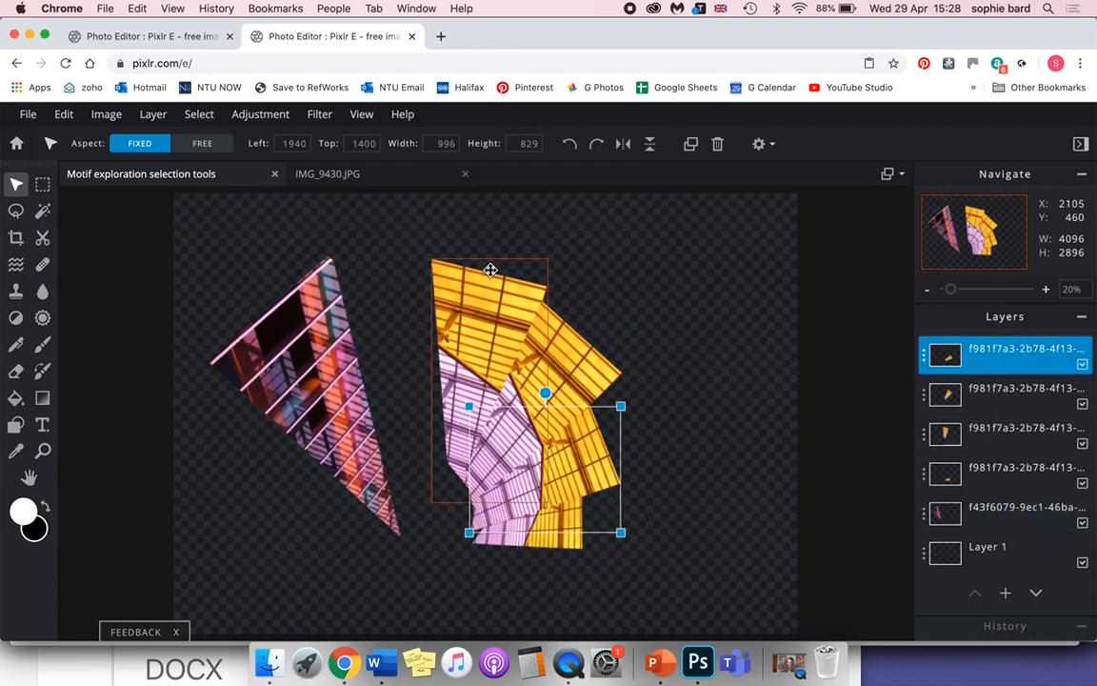
left_click(1019, 365)
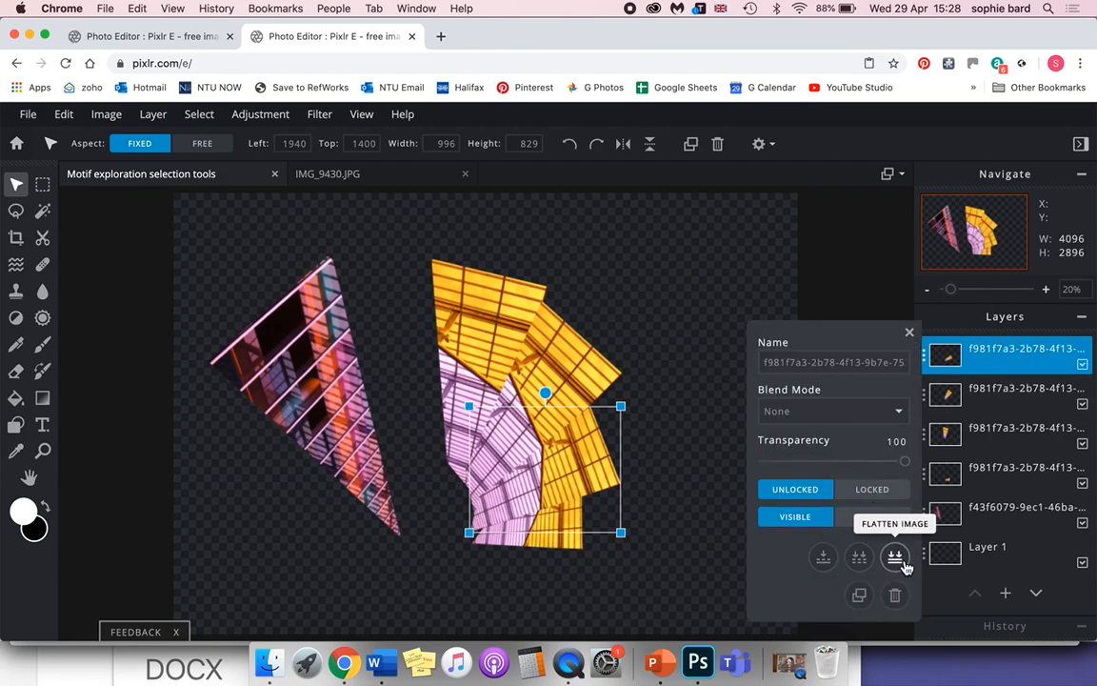
left_click(825, 558)
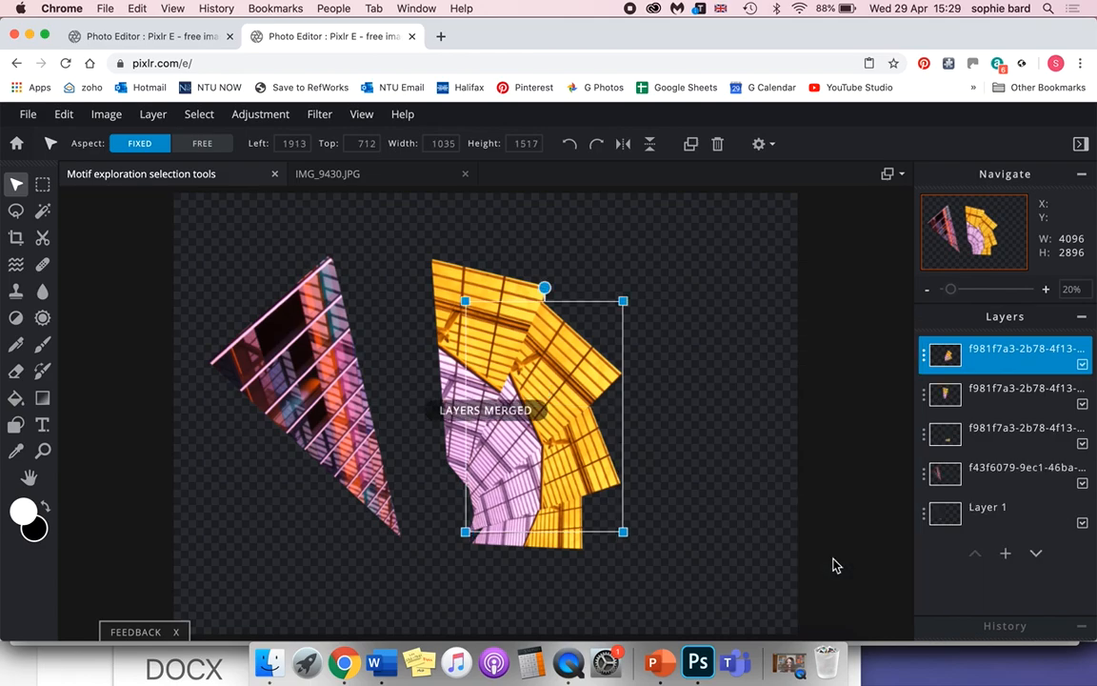
left_click_drag(529, 375, 543, 382)
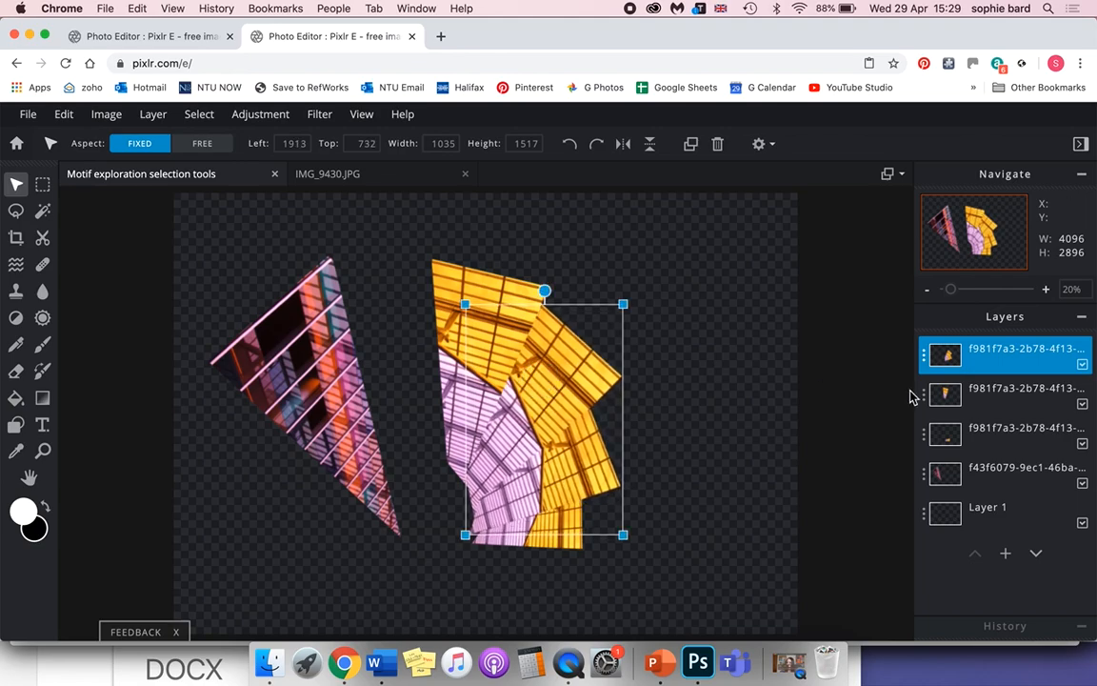
Merge the remaining roof pieces down into one fan layer, keeping the facade triangle on its own layer.
left_click(1013, 352)
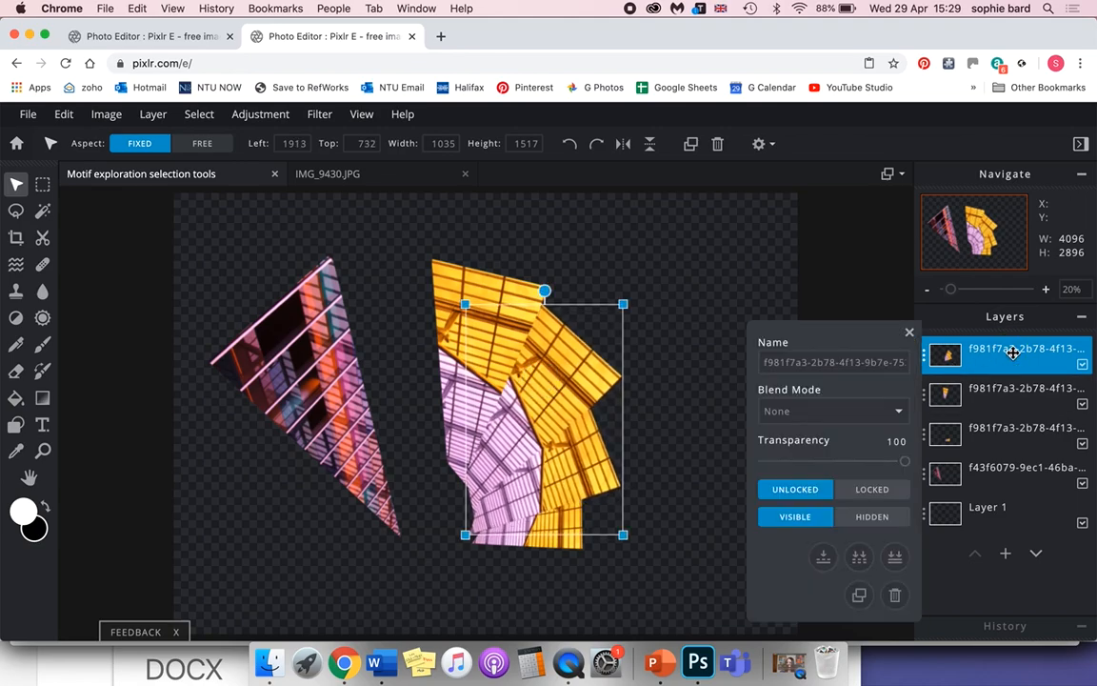
left_click(824, 560)
left_click(980, 348)
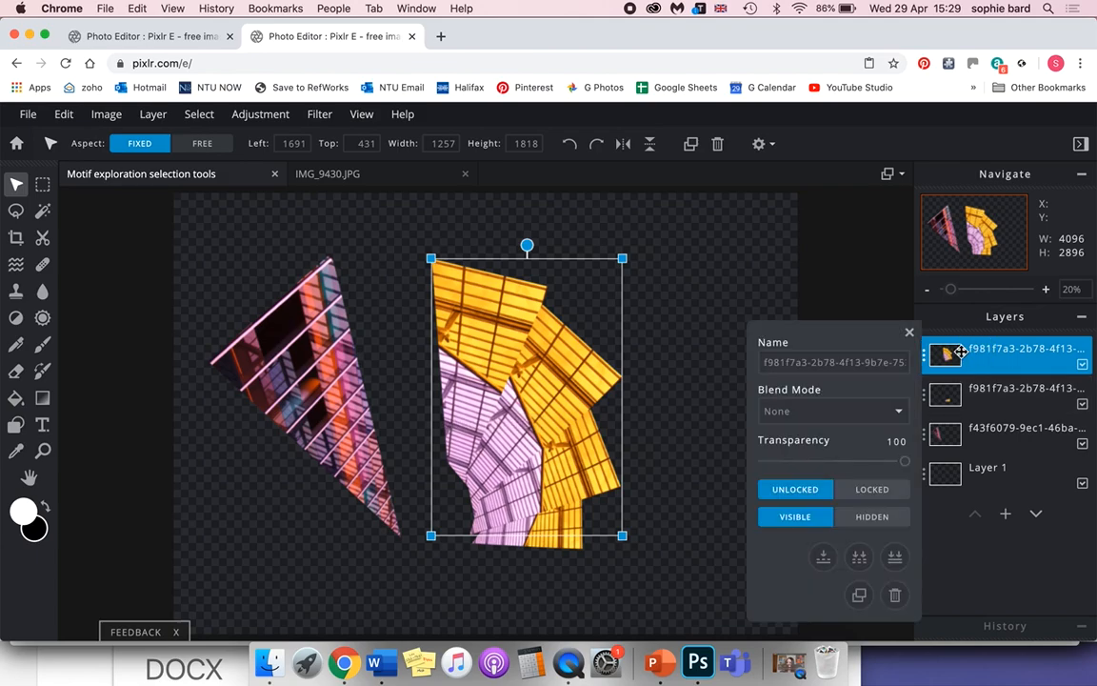
left_click(824, 558)
Move the merged fan to about X 2481, Y 521 and the facade triangle to the canvas's lower-left area at about X 80, Y 1262.
left_click_drag(562, 412, 682, 361)
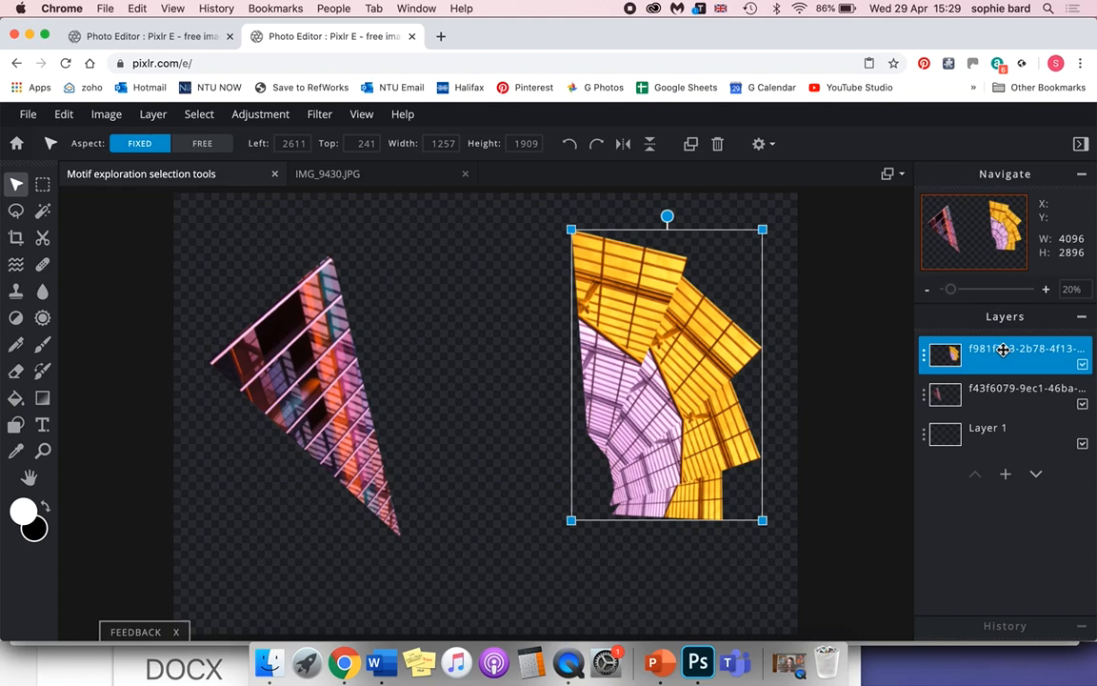
left_click_drag(276, 329, 241, 425)
left_click_drag(711, 398, 695, 440)
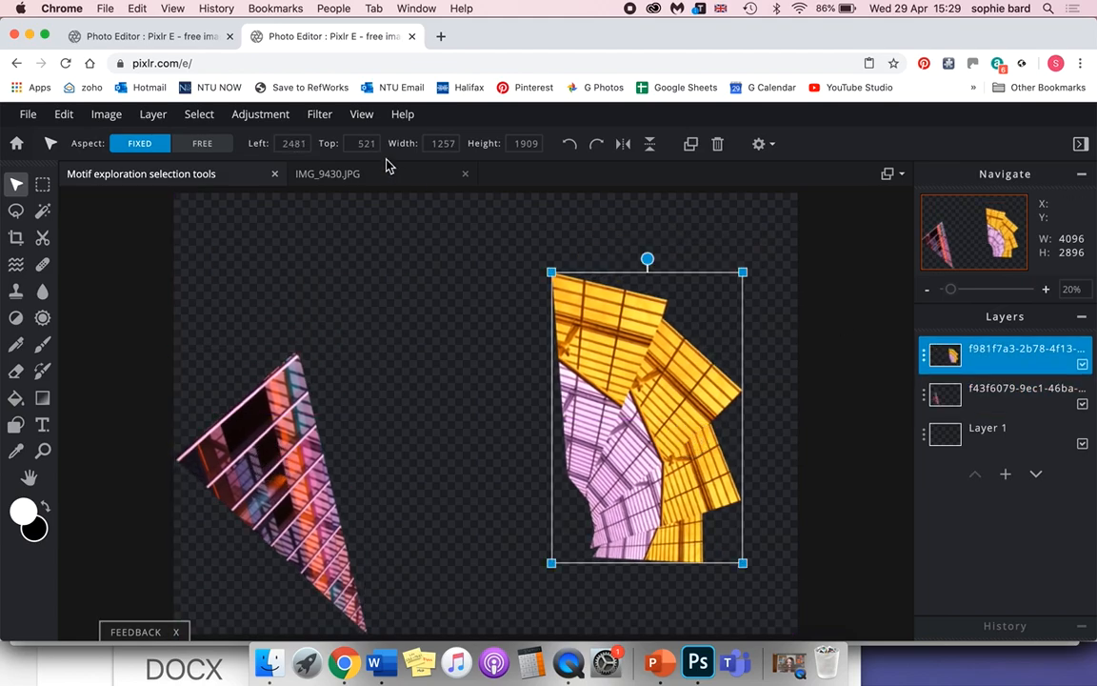
left_click_drag(291, 460, 308, 492)
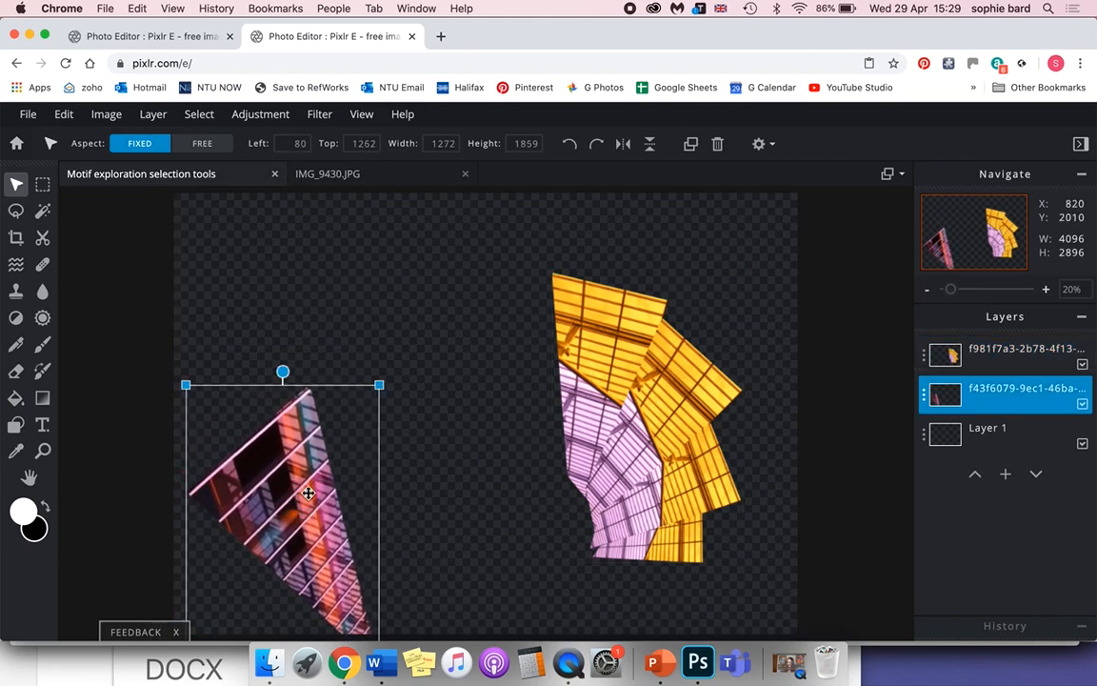
Clear the old selection on IMG_9430.JPG and lasso a freehand shape about 619 × 496 px on the yellow roof.
left_click(324, 175)
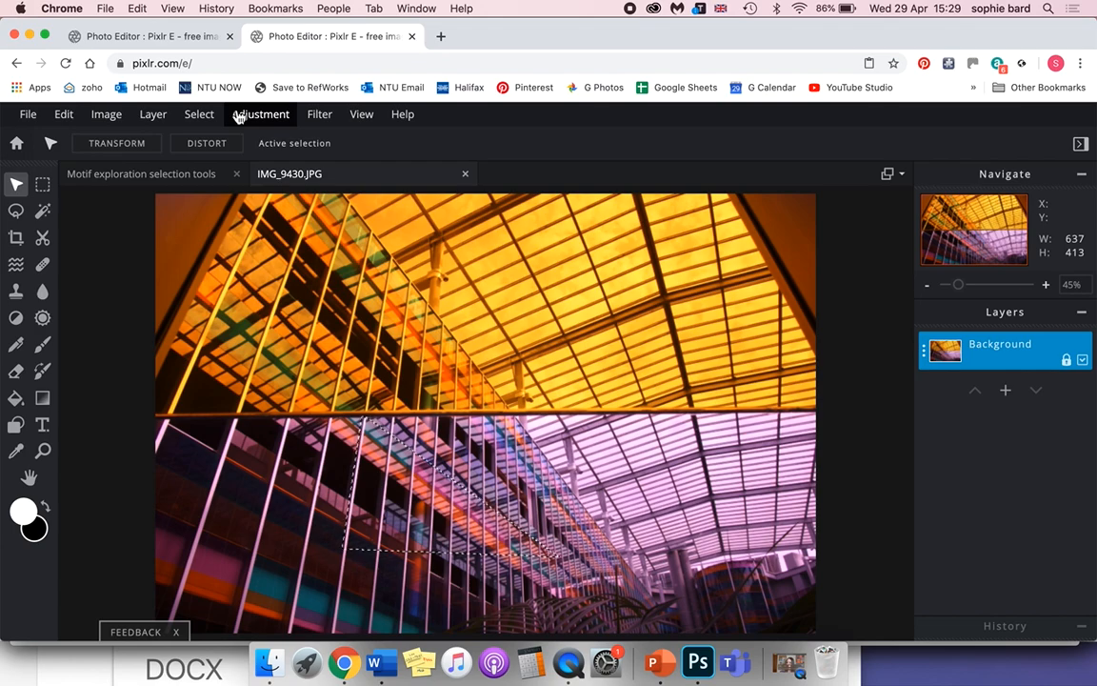
left_click(200, 120)
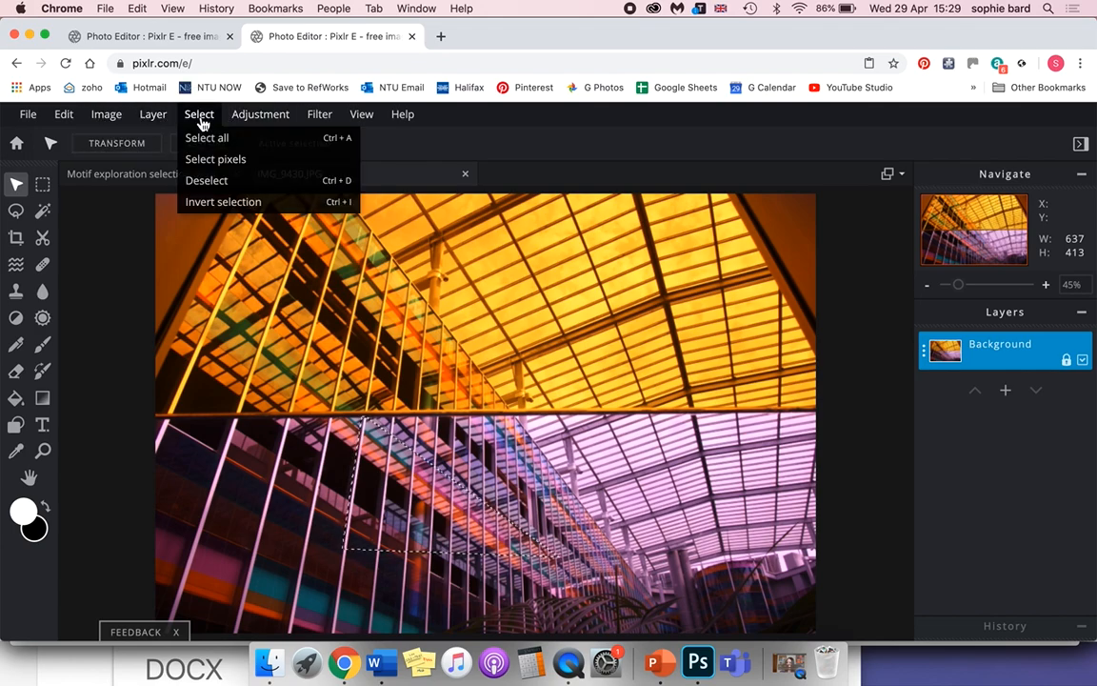
left_click(215, 183)
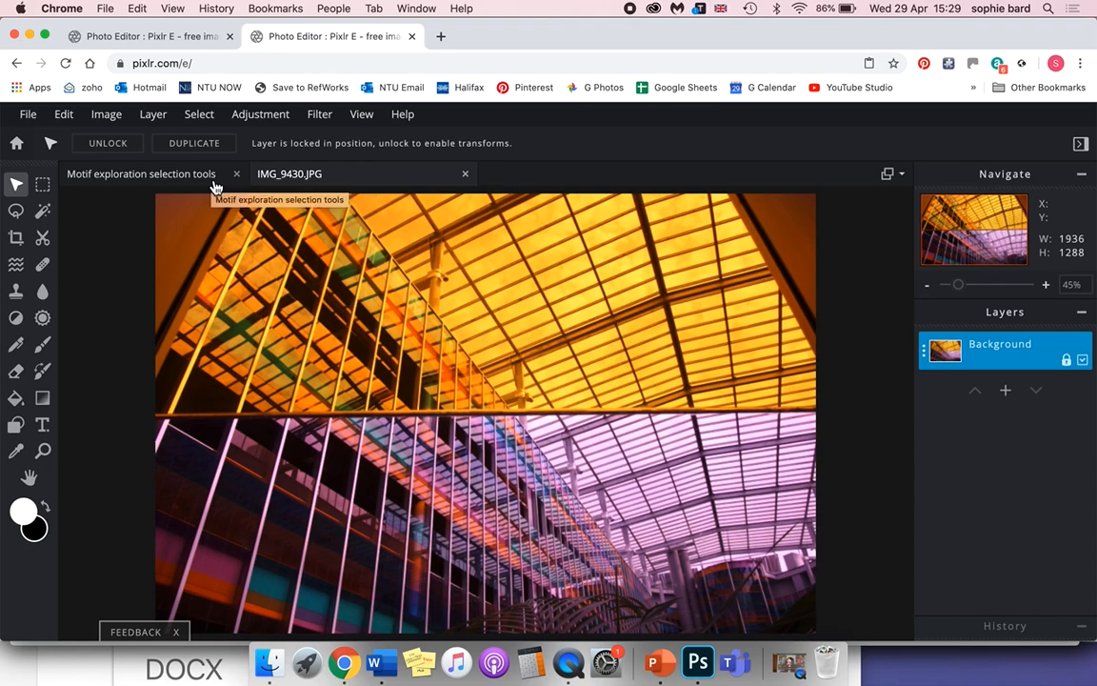
left_click(42, 184)
left_click(16, 216)
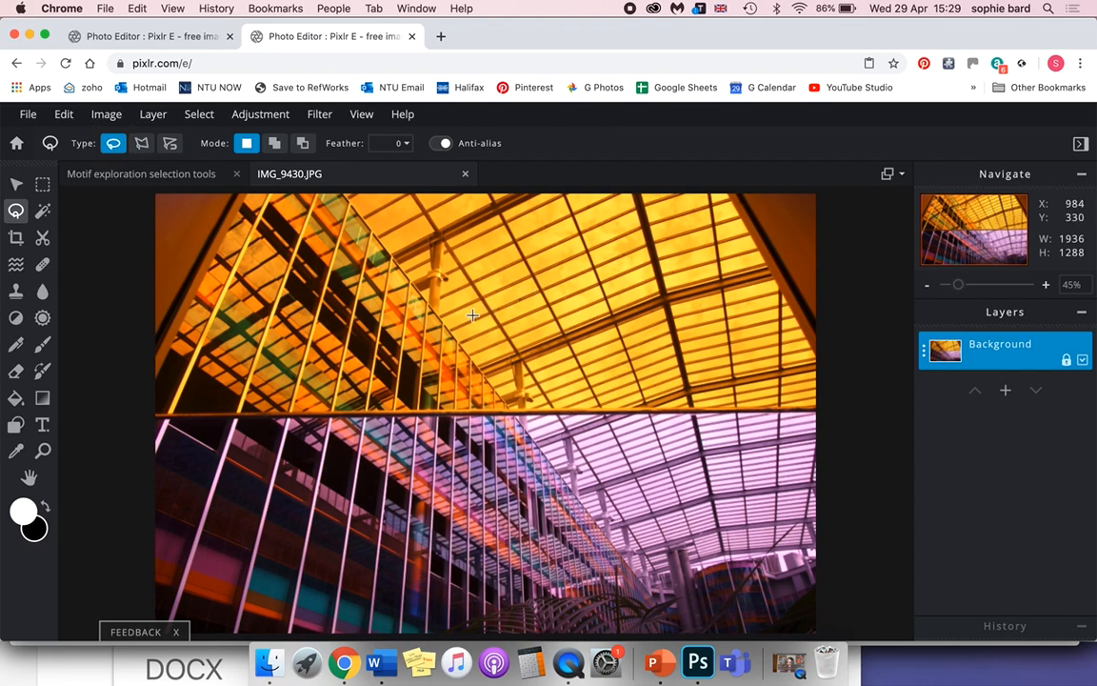
mouse_move(450, 304)
left_mouse_down()
mouse_move(499, 234)
mouse_move(620, 261)
mouse_move(659, 329)
mouse_move(652, 360)
mouse_move(609, 399)
mouse_move(551, 404)
mouse_move(512, 392)
mouse_move(454, 305)
left_mouse_up()
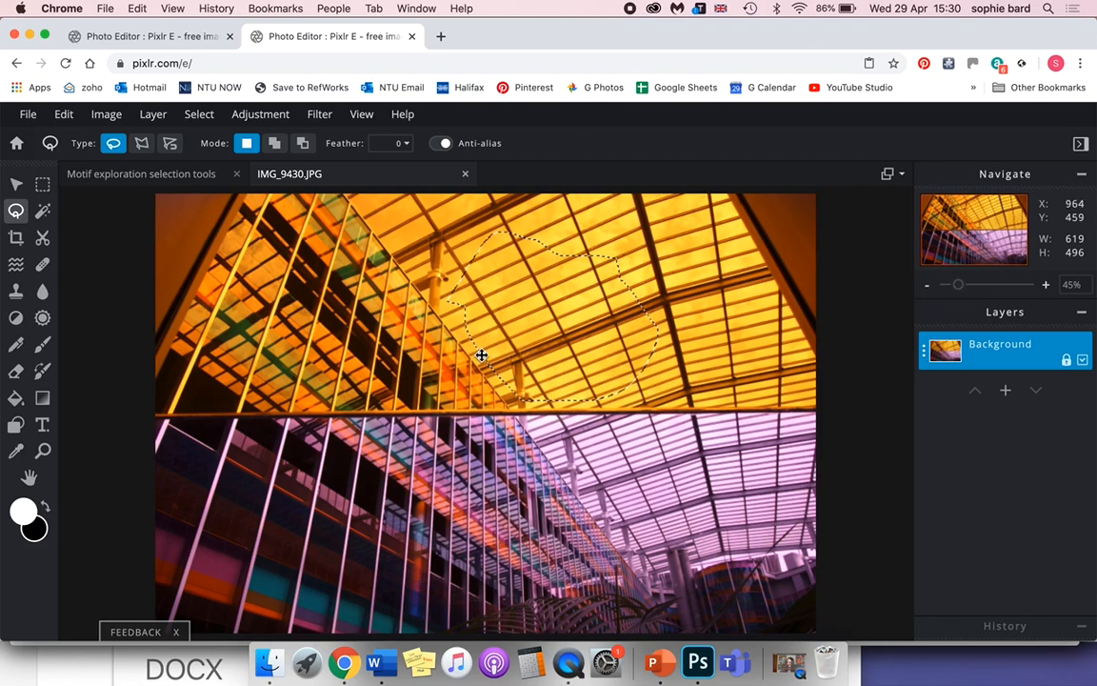
Subtract the roof selection's lower-right part with the free lasso, trimming it to about 561 × 457 px.
scroll(481, 356, "up", 3)
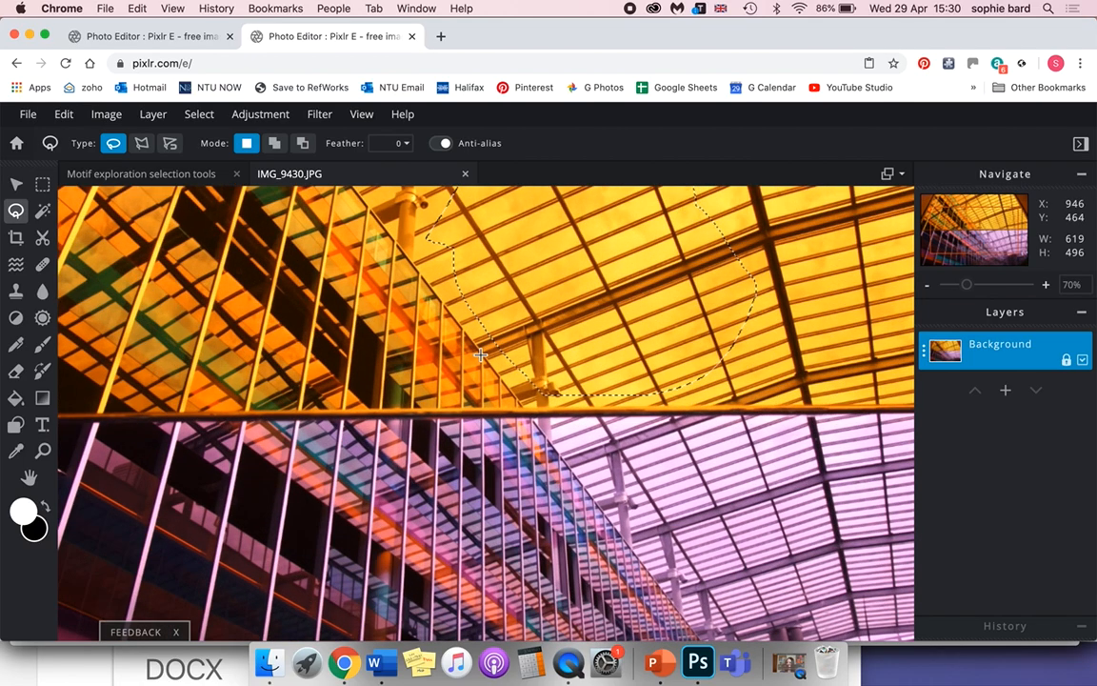
scroll(481, 355, "up", 1)
left_click_drag(661, 288, 496, 434)
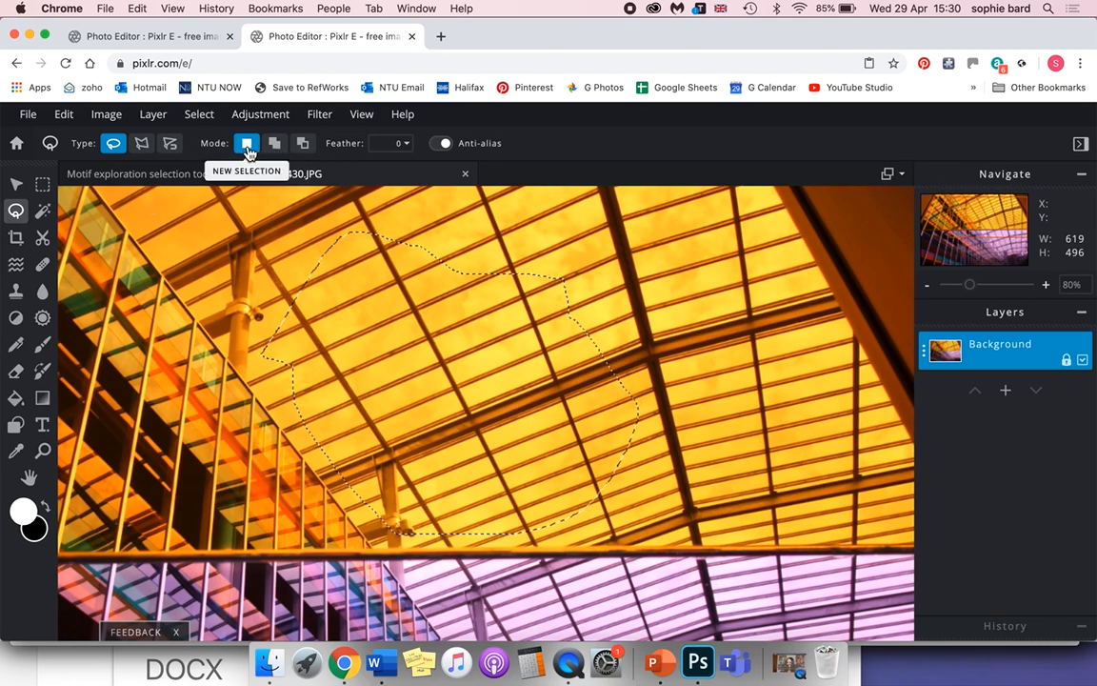
left_click(303, 142)
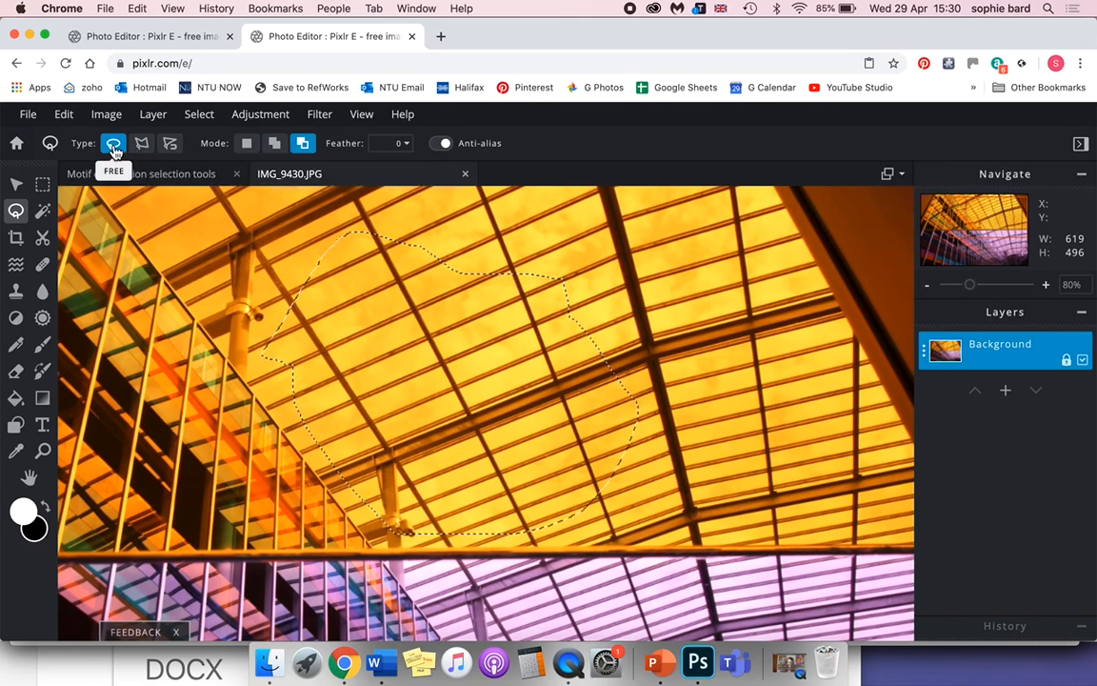
scroll(476, 352, "down", 3)
mouse_move(712, 390)
left_mouse_down()
mouse_move(672, 431)
mouse_move(709, 418)
mouse_move(757, 376)
mouse_move(694, 470)
mouse_move(720, 472)
mouse_move(736, 434)
mouse_move(661, 451)
mouse_move(597, 493)
mouse_move(596, 550)
mouse_move(733, 528)
mouse_move(756, 459)
left_mouse_up()
key("space")
mouse_move(723, 390)
left_mouse_down()
mouse_move(692, 417)
mouse_move(745, 454)
mouse_move(751, 369)
left_mouse_up()
left_click_drag(683, 336, 711, 434)
mouse_move(738, 383)
left_mouse_down()
mouse_move(696, 388)
mouse_move(607, 443)
left_mouse_up()
mouse_move(460, 518)
left_mouse_down()
mouse_move(748, 424)
mouse_move(719, 372)
left_mouse_up()
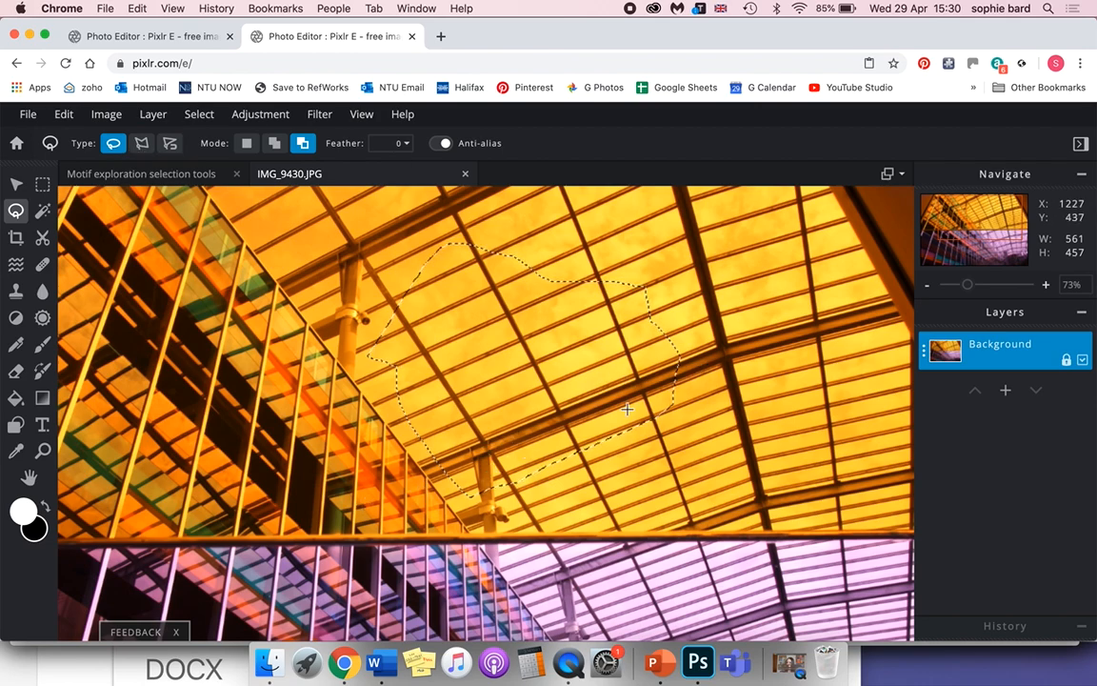
Subtract straight-edged areas with the polygonal lasso, cutting the selection along the roof beam to about 557 × 340 px.
left_click(143, 144)
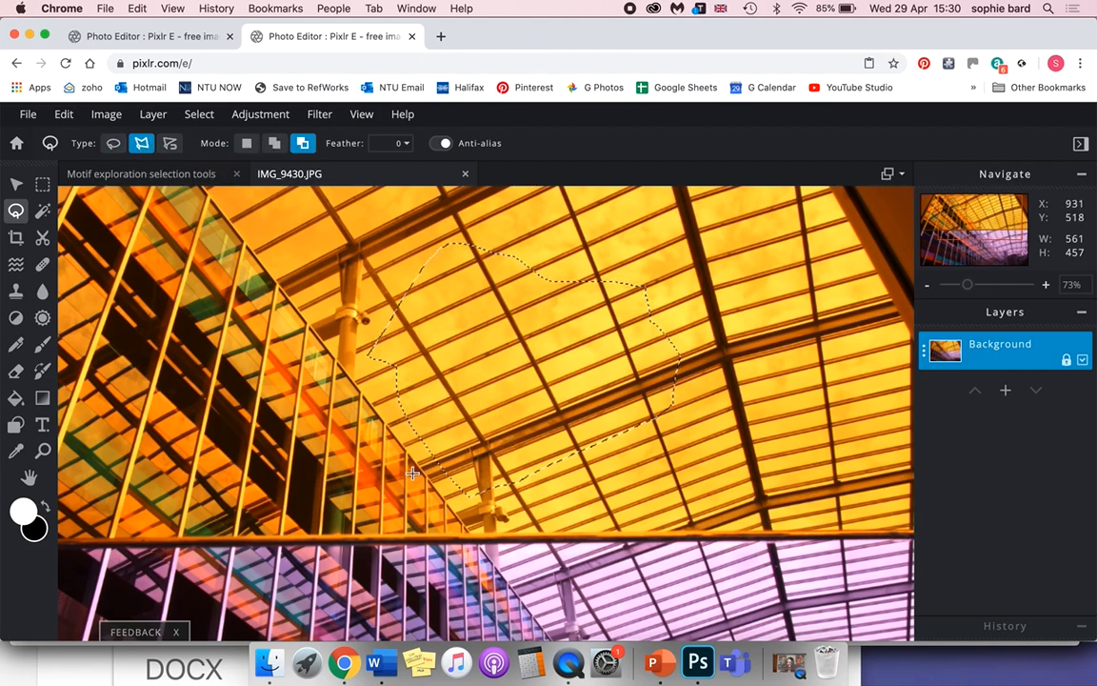
left_click(703, 346)
left_click(750, 402)
left_click(721, 480)
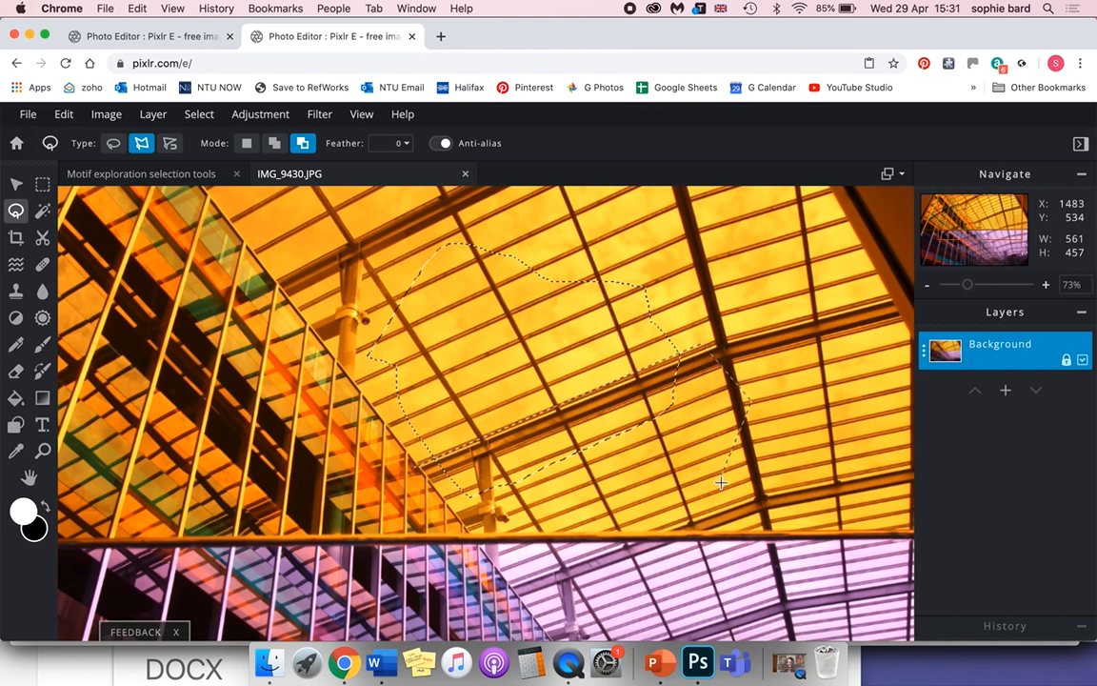
left_click(413, 558)
key("Escape")
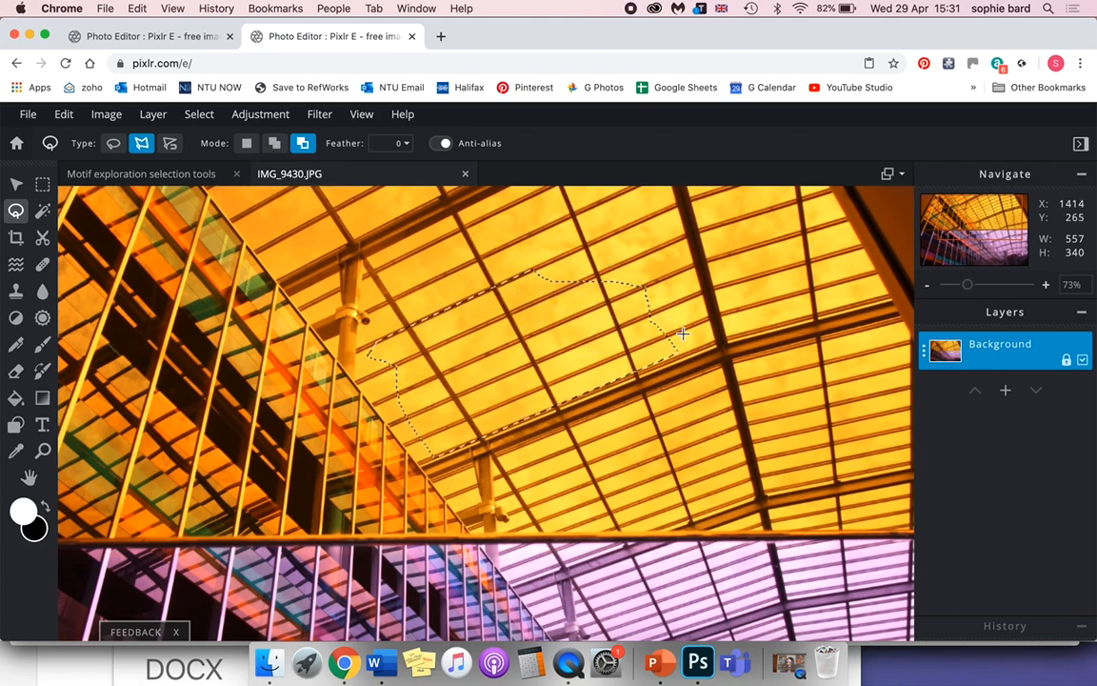
Add polygonal lasso areas at the selection's right and left ends, extending it to a pointed shape about 776 × 392 px.
left_click(275, 145)
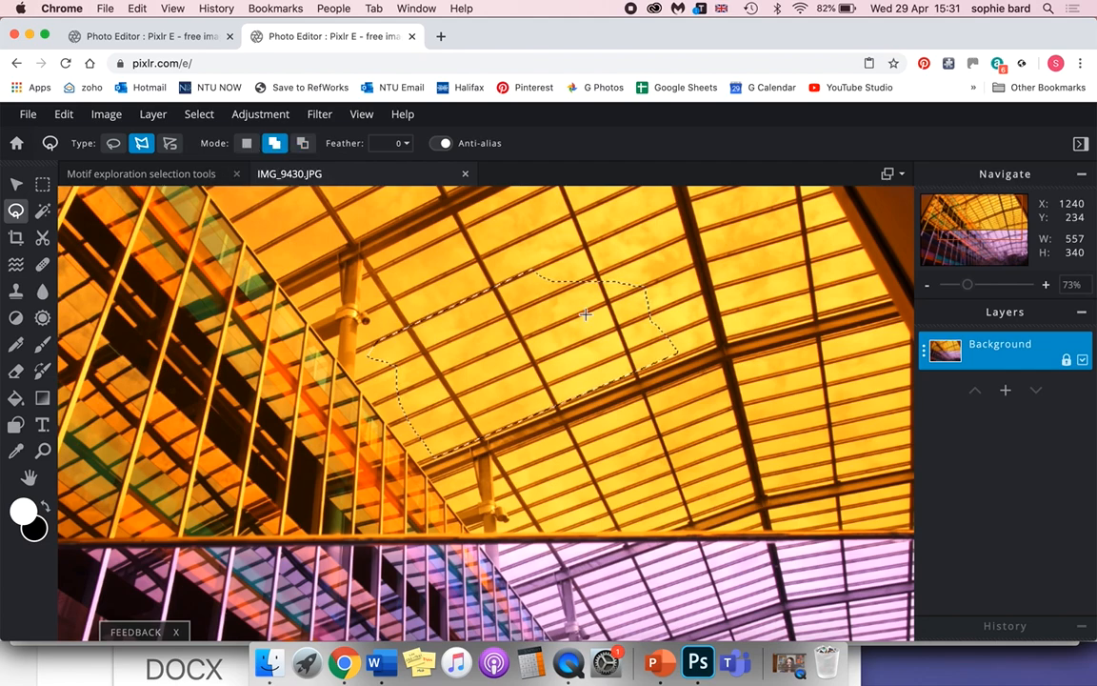
left_click(538, 270)
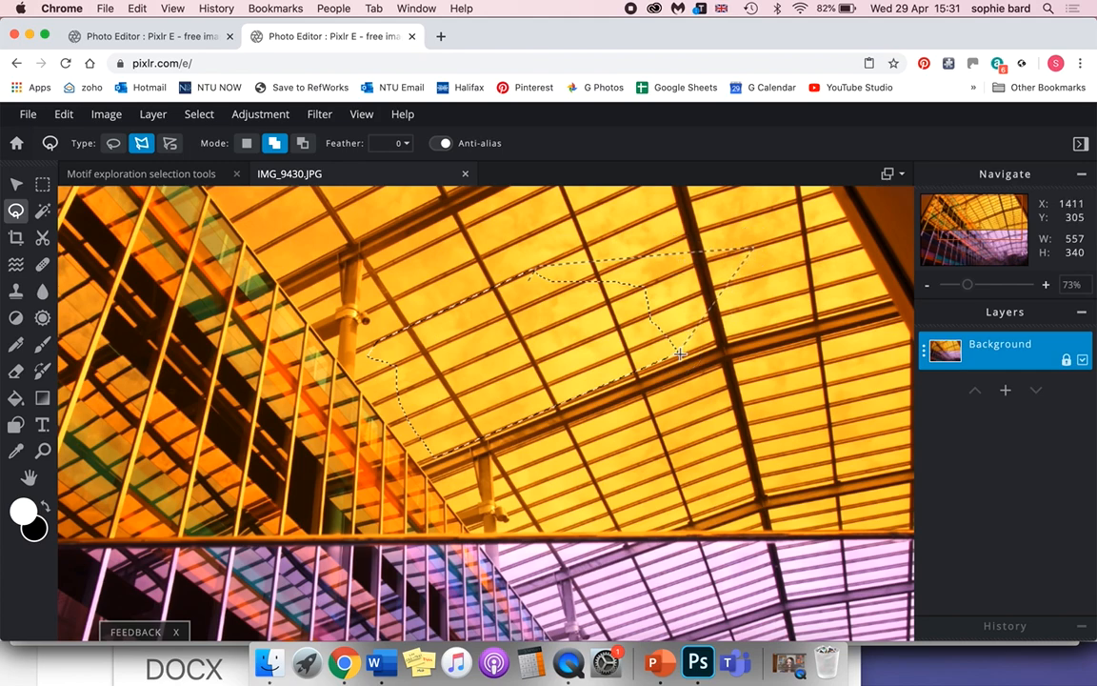
double_click(525, 302)
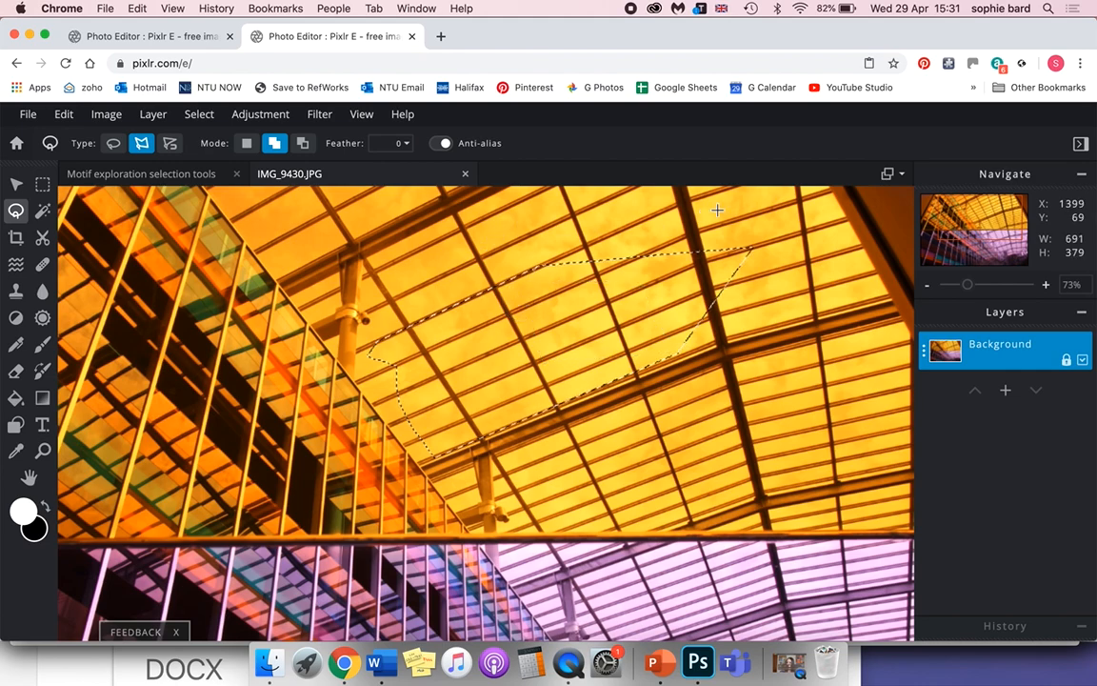
left_click(375, 348)
left_click(322, 467)
left_click(433, 459)
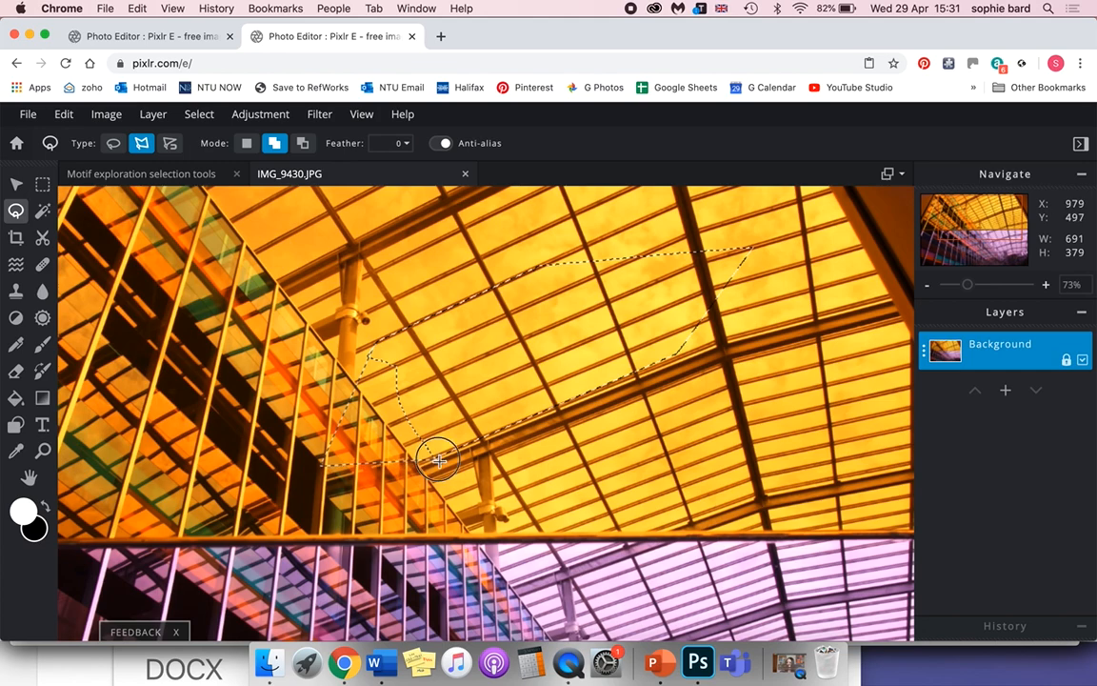
double_click(455, 324)
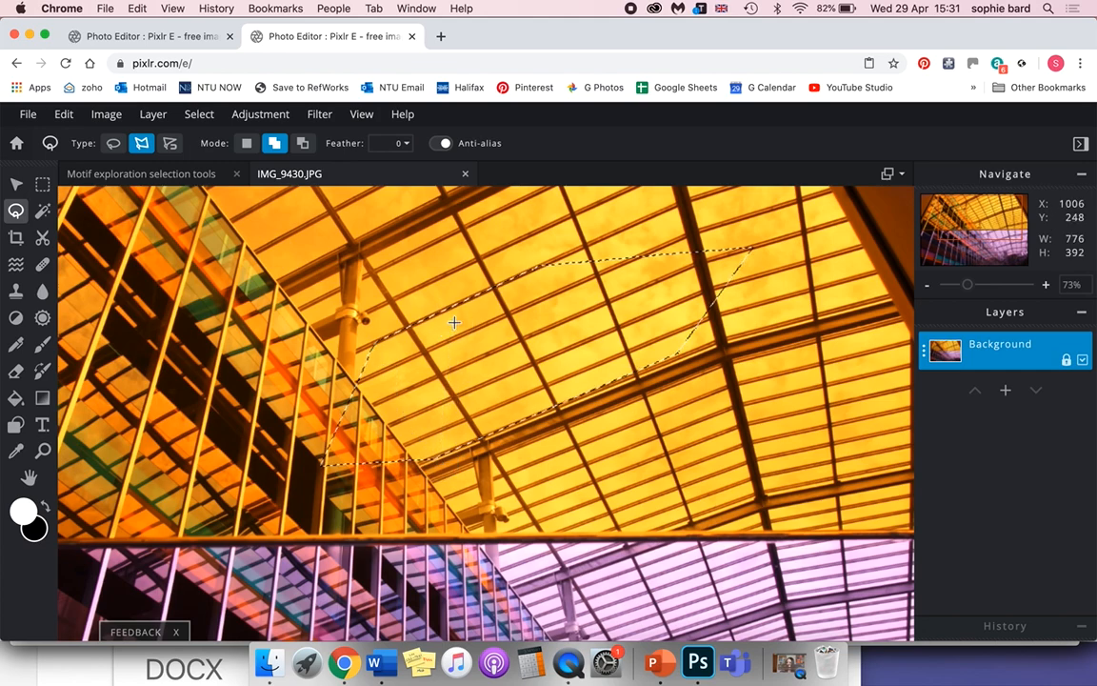
Copy the selected roof shape into the Motif exploration selection tools document and place it above the facade triangle.
left_click(63, 114)
left_click(81, 207)
left_click(105, 173)
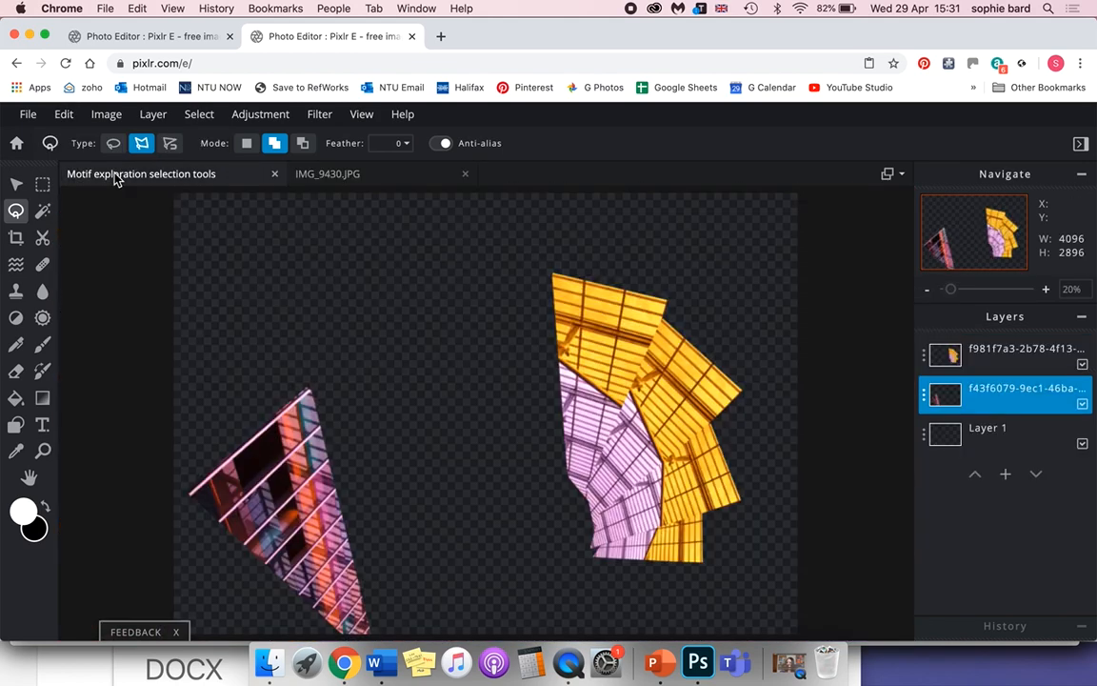
left_click(67, 115)
left_click(84, 247)
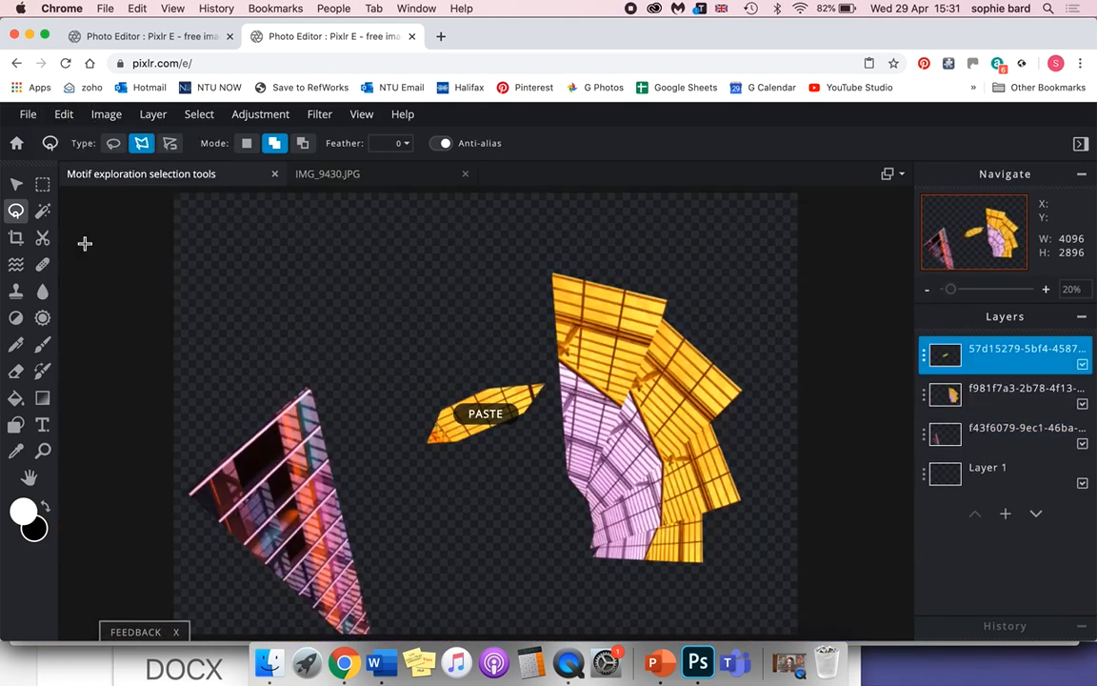
left_click(16, 188)
left_click_drag(466, 399, 303, 267)
left_click_drag(349, 306, 379, 322)
Clear the lasso selection on IMG_9430.JPG and draw a new rectangular selection of about 1703 × 1126 px inside the photo's edges.
left_click(335, 177)
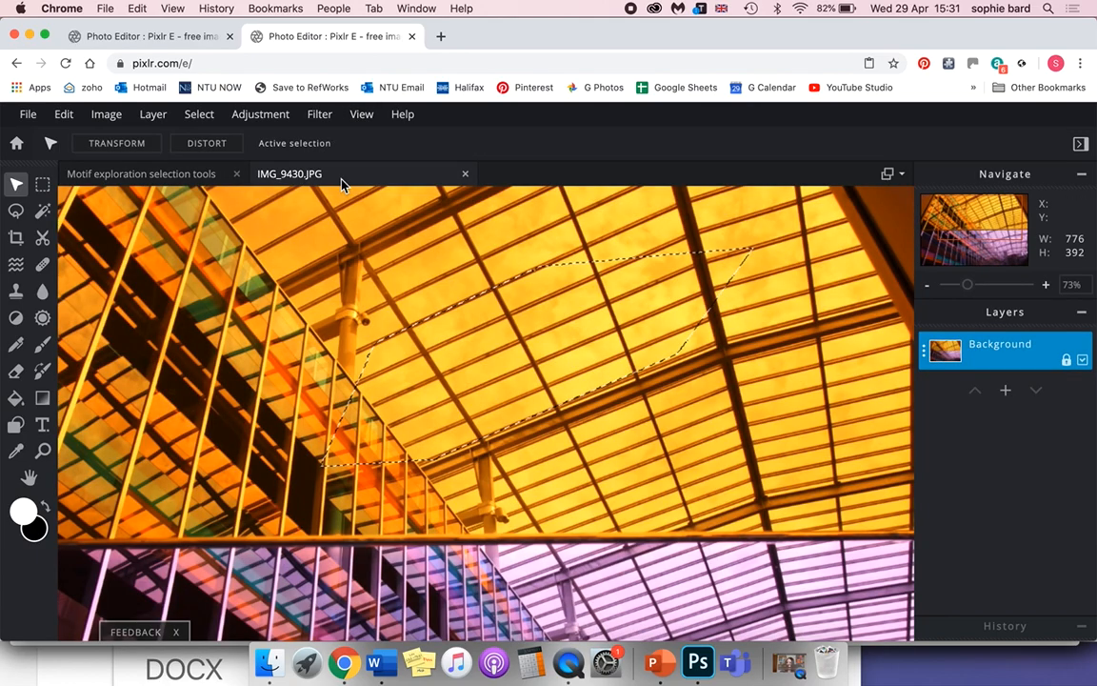
left_click(209, 119)
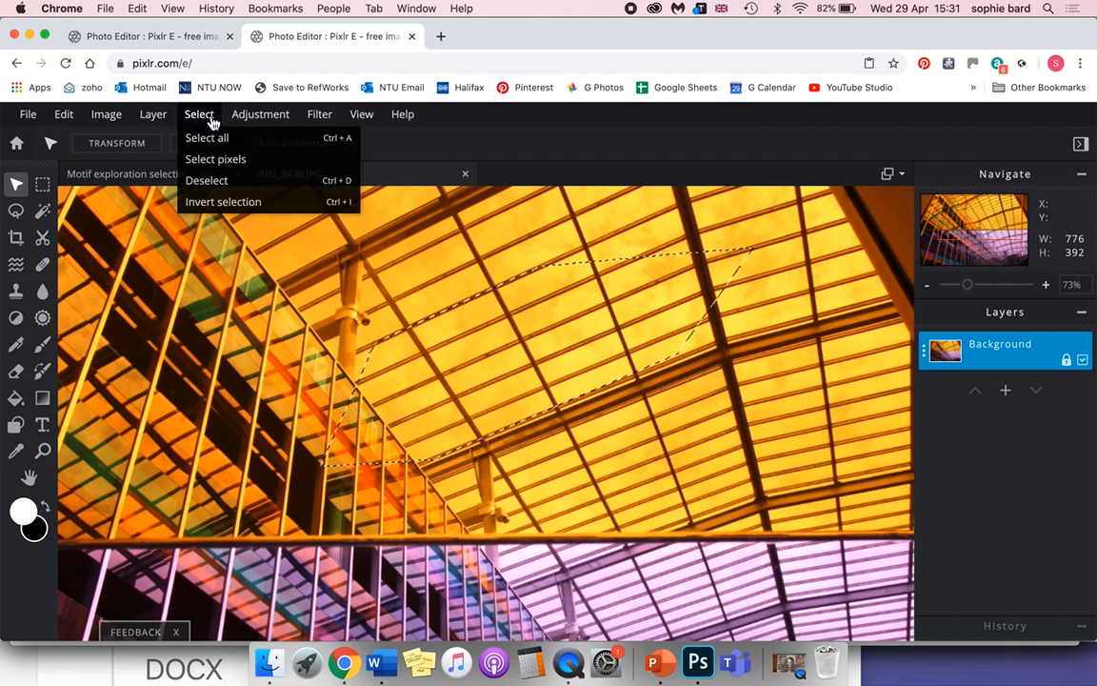
left_click(179, 157)
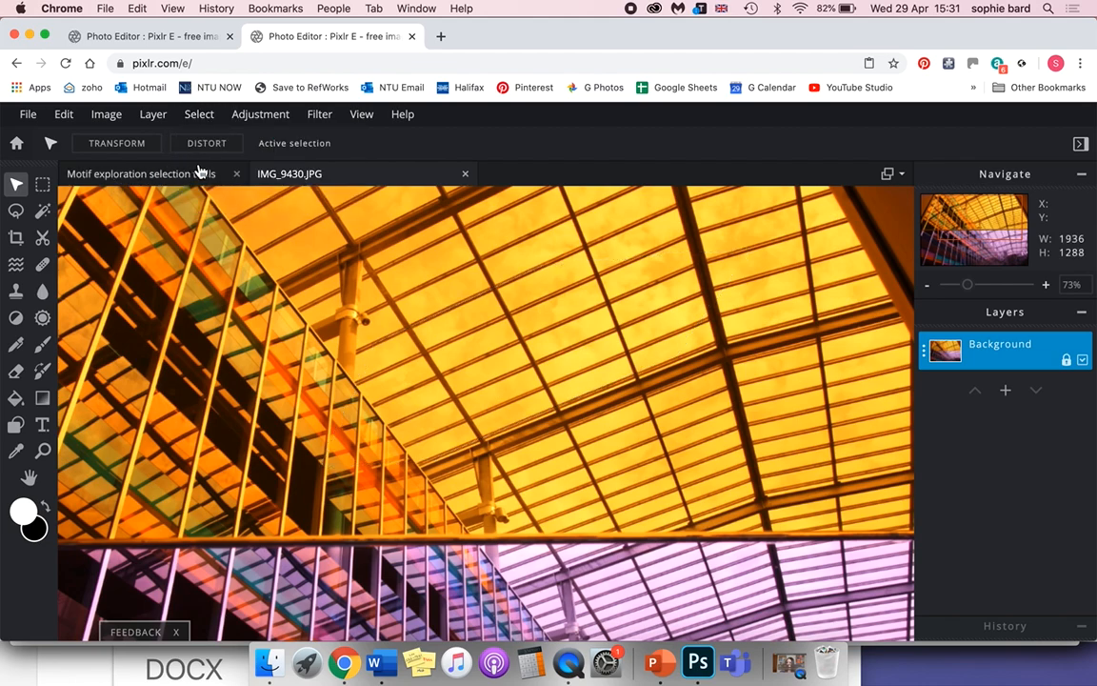
left_click(43, 185)
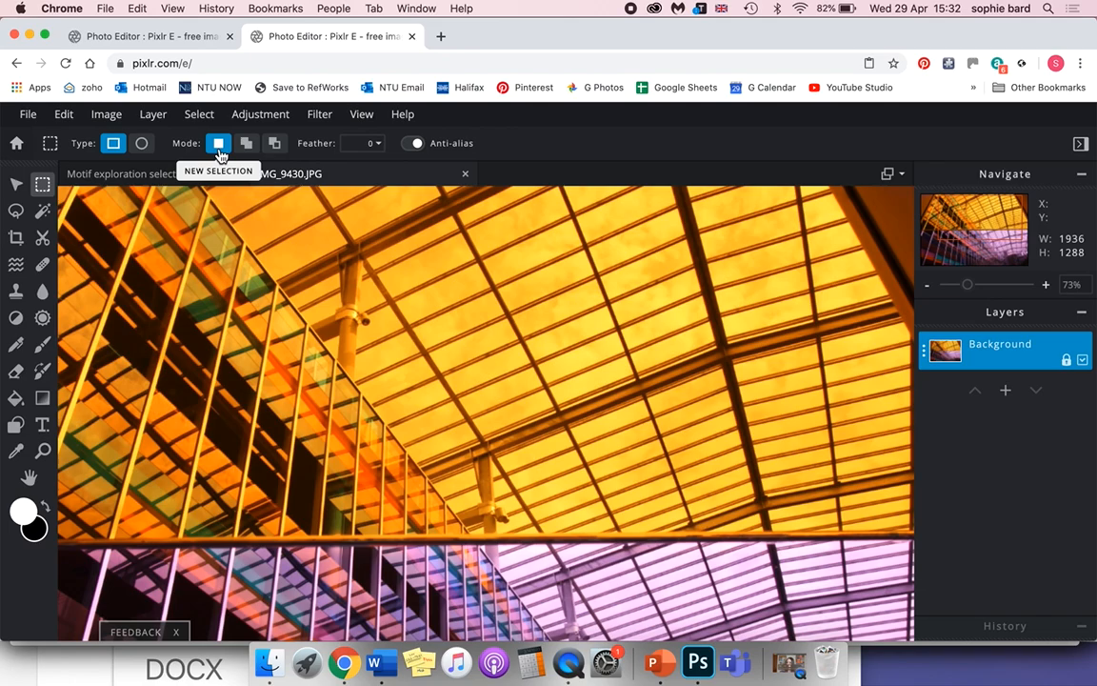
left_click_drag(331, 279, 463, 371)
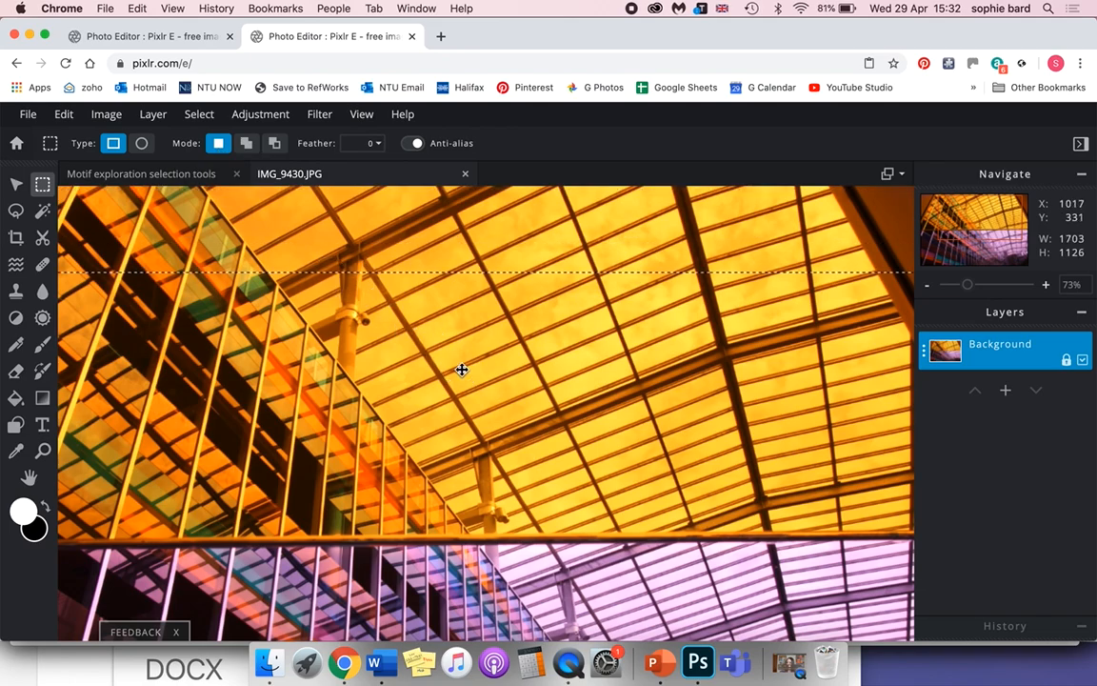
scroll(462, 370, "down", 3)
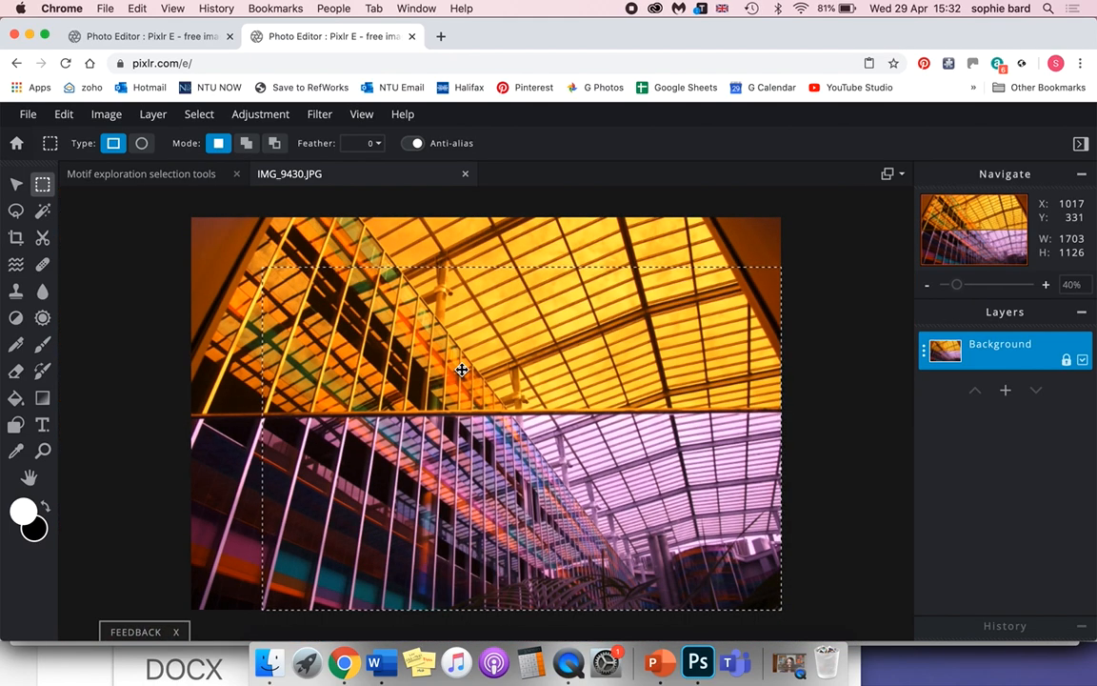
left_click_drag(462, 369, 420, 361)
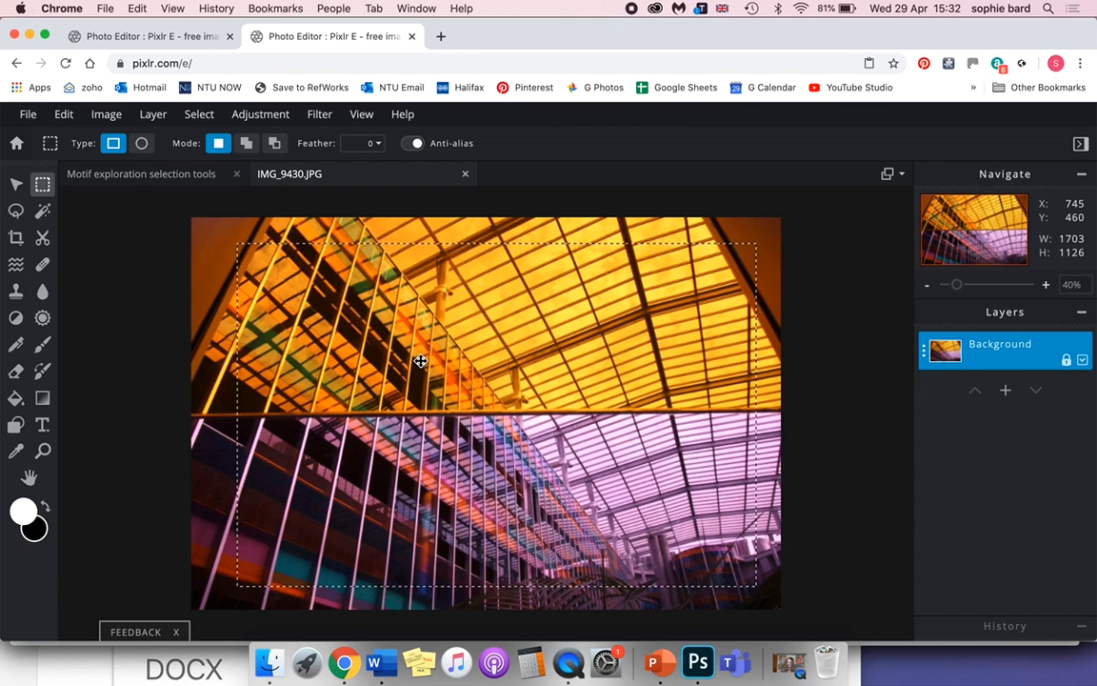
Clear the current selection and draw a square marquee of about 327 × 328 px over the photo's orange beam-and-grid area.
left_click(199, 113)
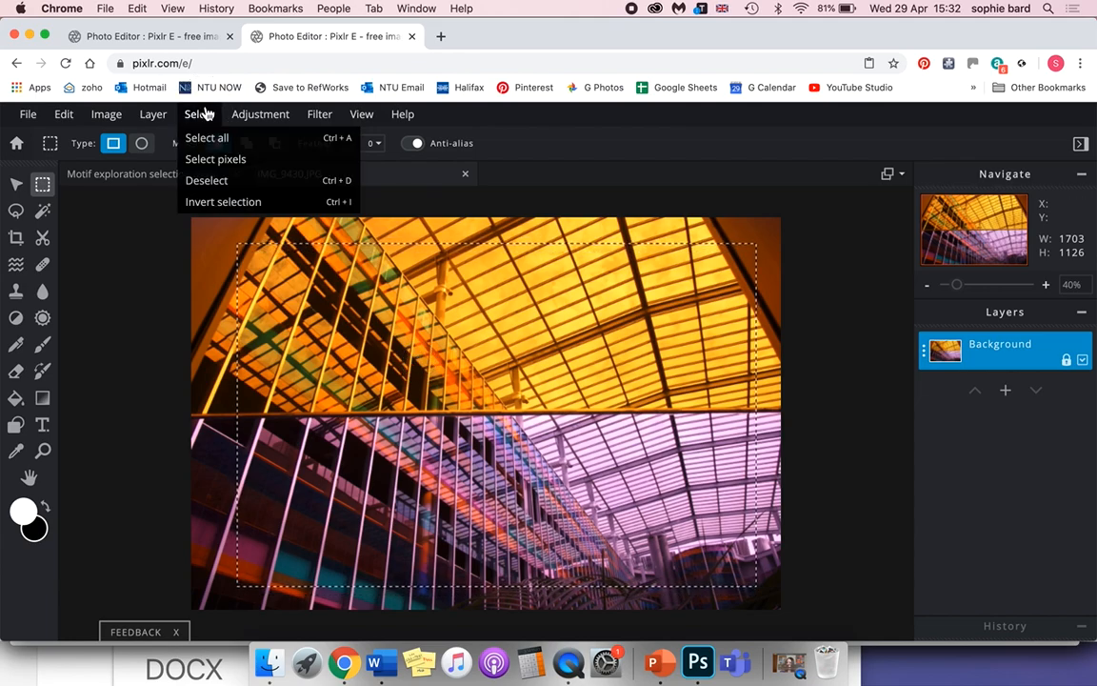
left_click(213, 181)
left_click_drag(310, 282, 415, 387)
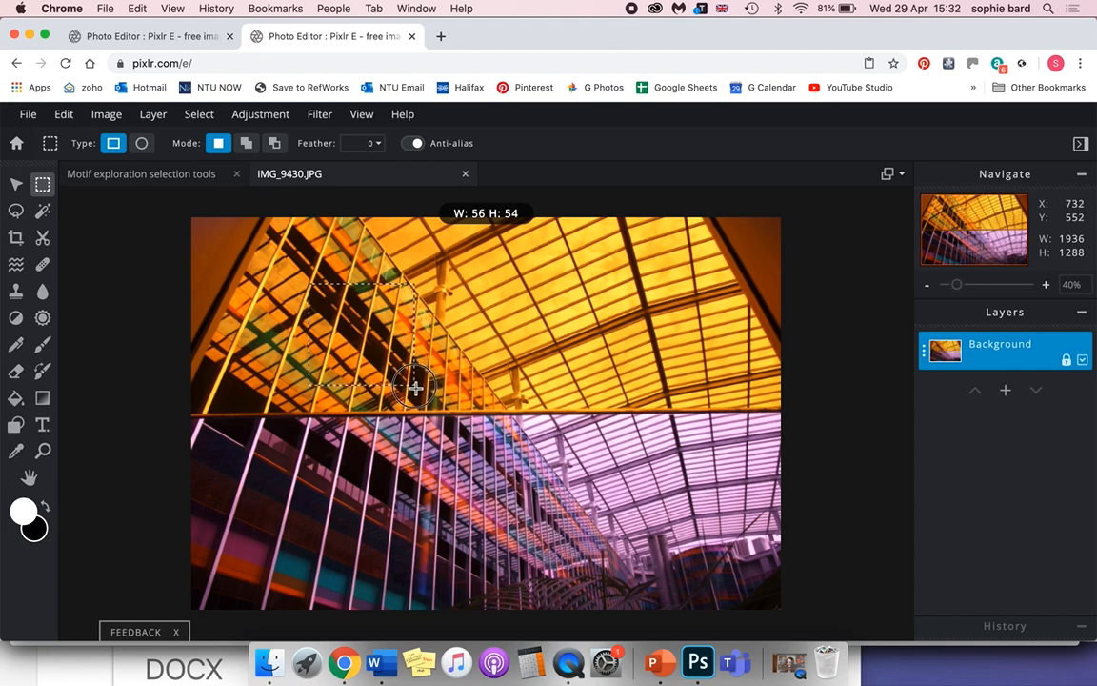
mouse_move(417, 387)
left_mouse_down()
mouse_move(475, 407)
mouse_move(413, 381)
mouse_move(415, 391)
left_mouse_up()
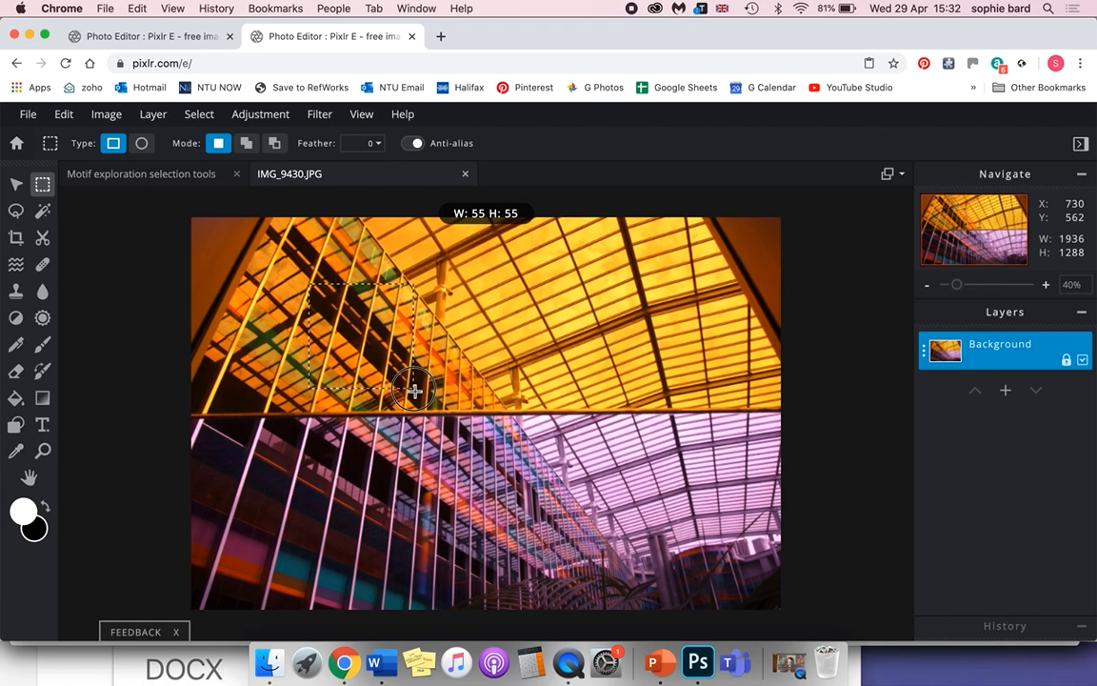
left_click_drag(414, 391, 410, 385)
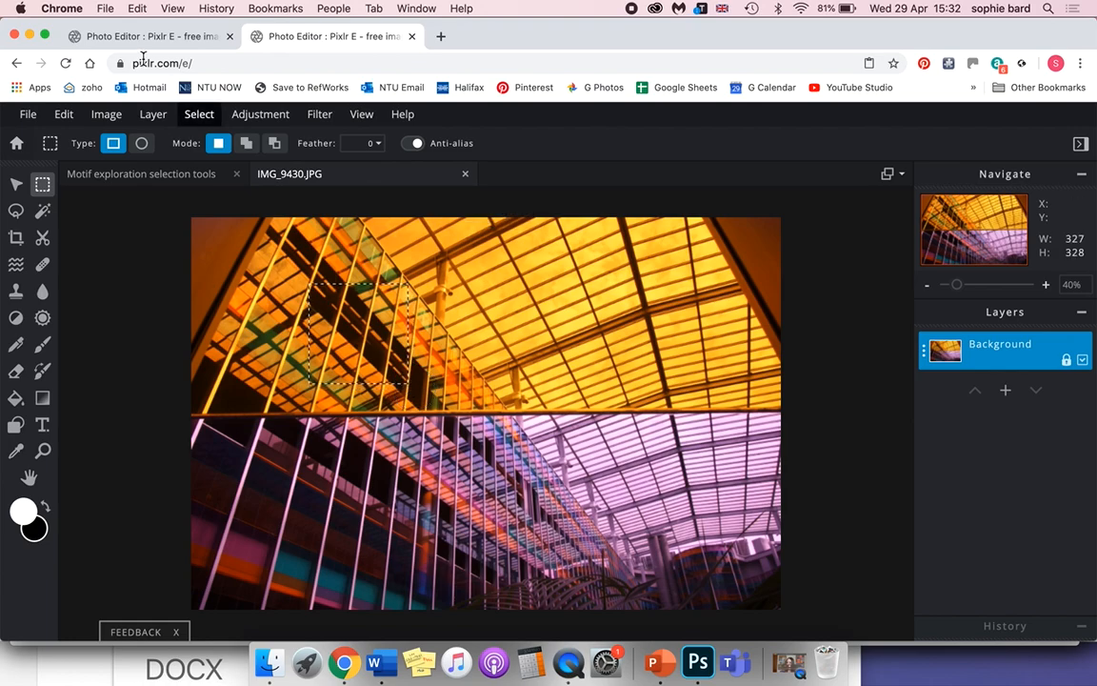
Copy the square selection and paste it into the Motif exploration selection tools document.
left_click(75, 120)
left_click(76, 201)
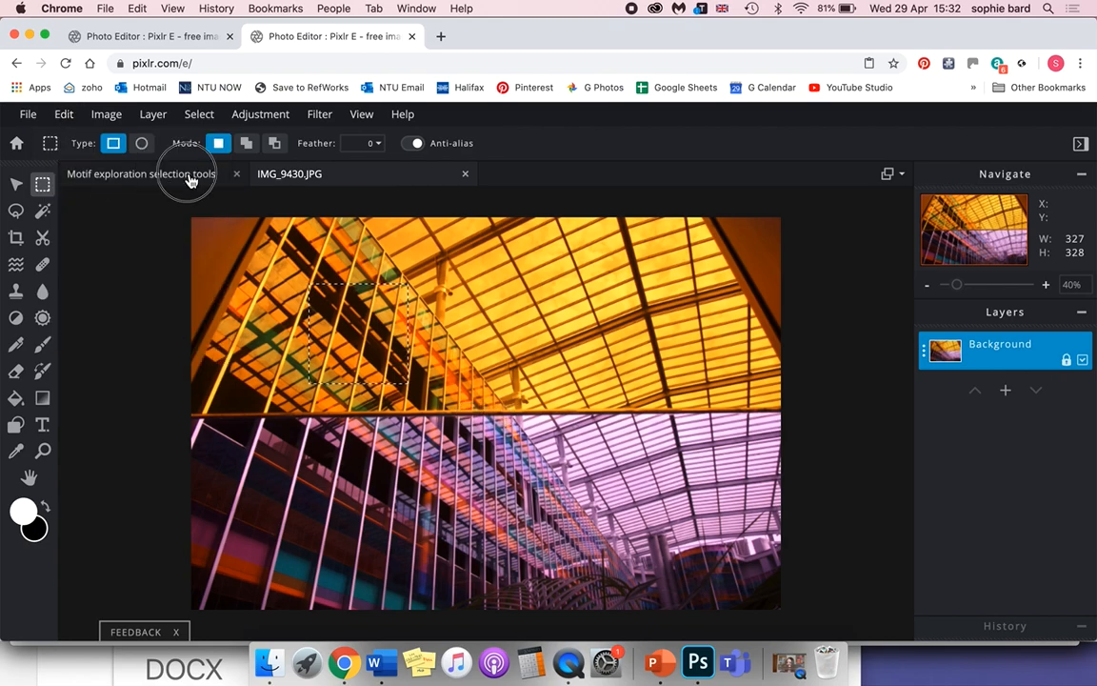
left_click(189, 179)
left_click(64, 117)
left_click(80, 248)
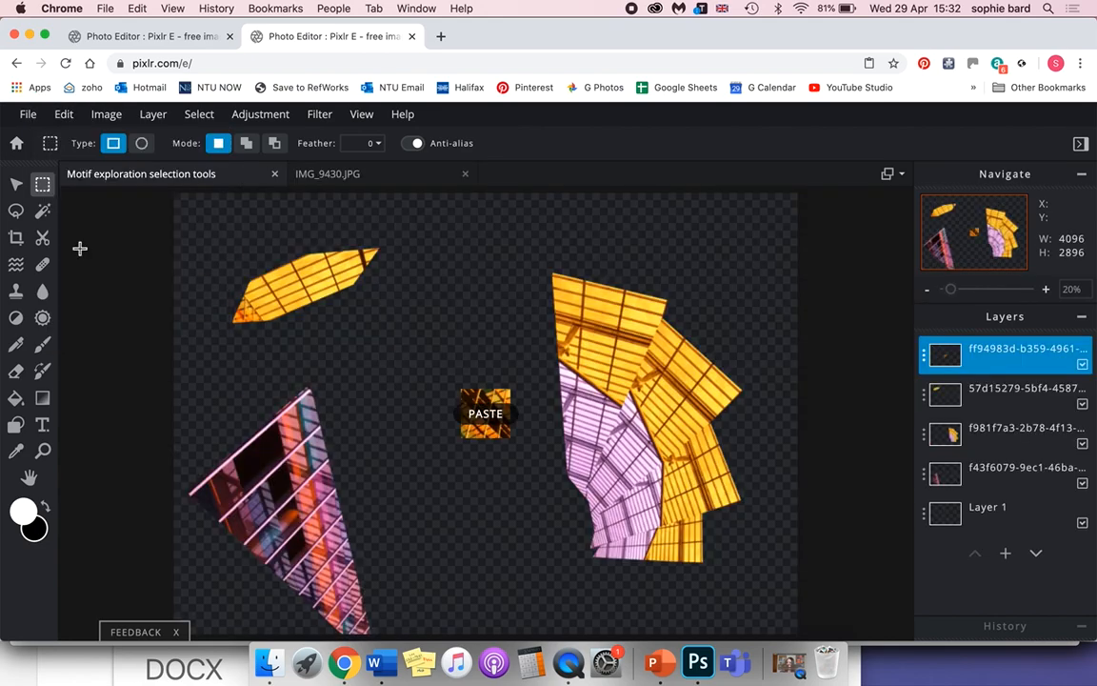
Move the pasted square to about 1079, 809 below the pointed roof shape and enlarge it proportionally to about 1052 × 1055 px.
left_click(17, 187)
left_click_drag(469, 390, 349, 322)
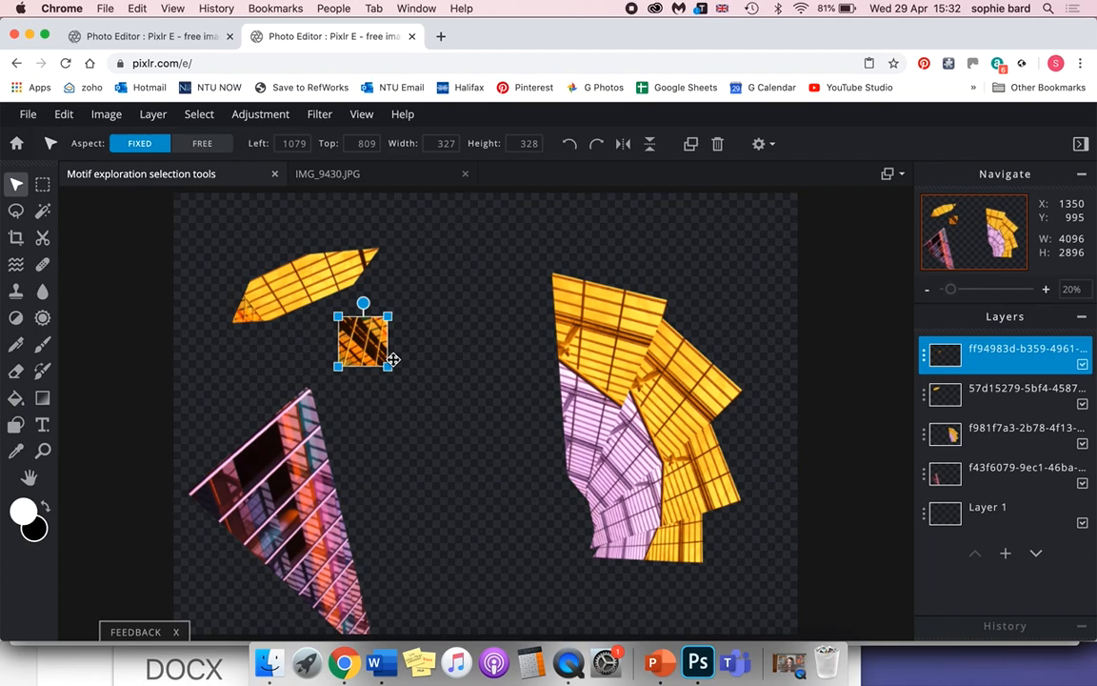
left_click_drag(391, 371, 500, 443)
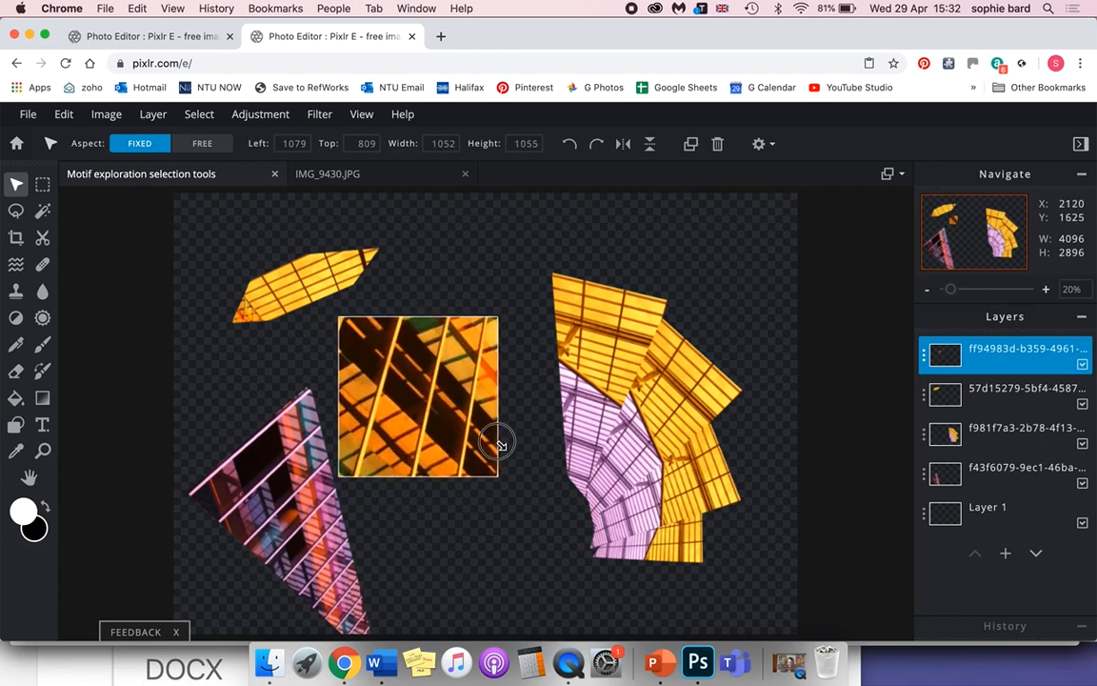
Examine the fan-shaped motif and its colour swatches in the other Pixlr E session, then return to IMG_9430.JPG.
left_click(358, 179)
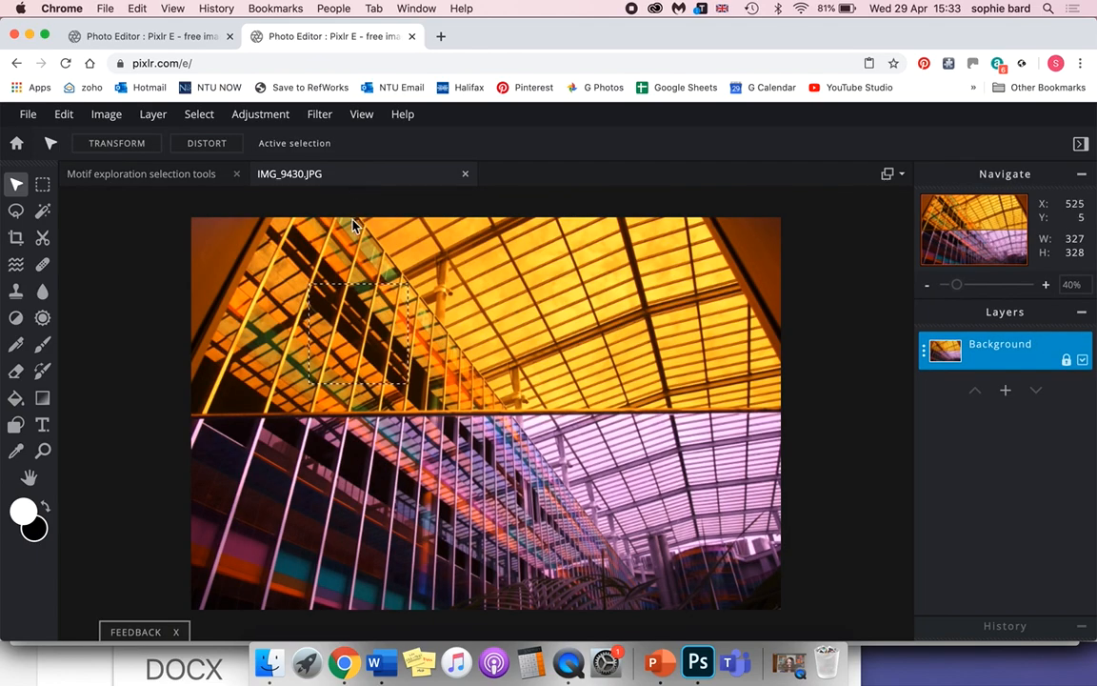
left_click(162, 37)
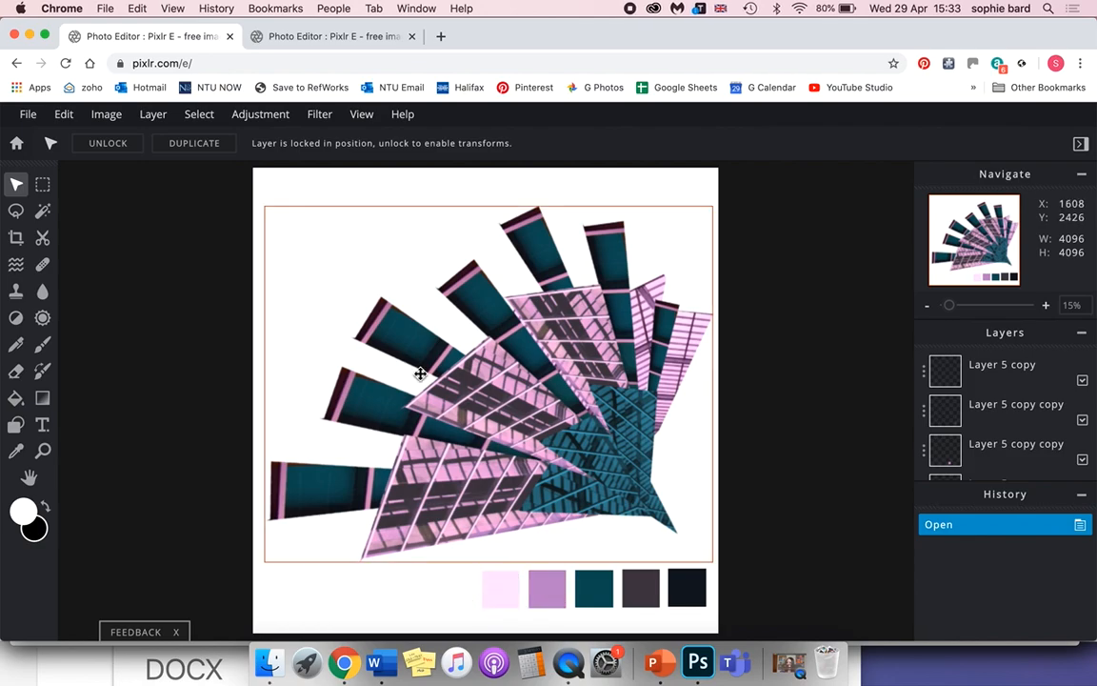
left_click(329, 39)
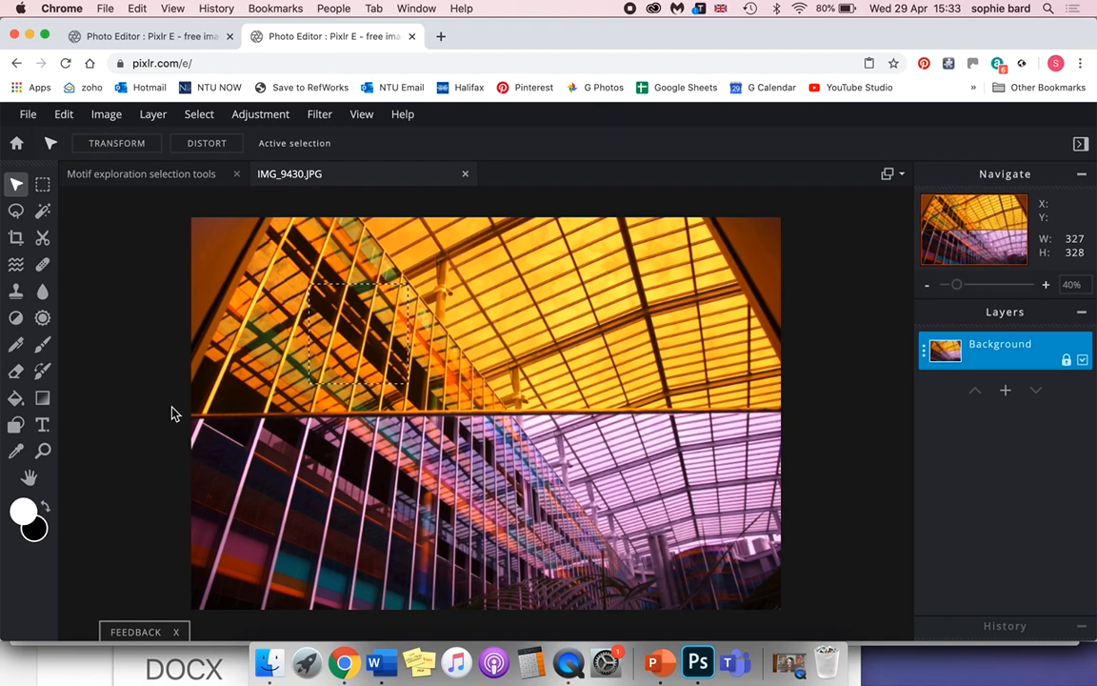
left_click(788, 663)
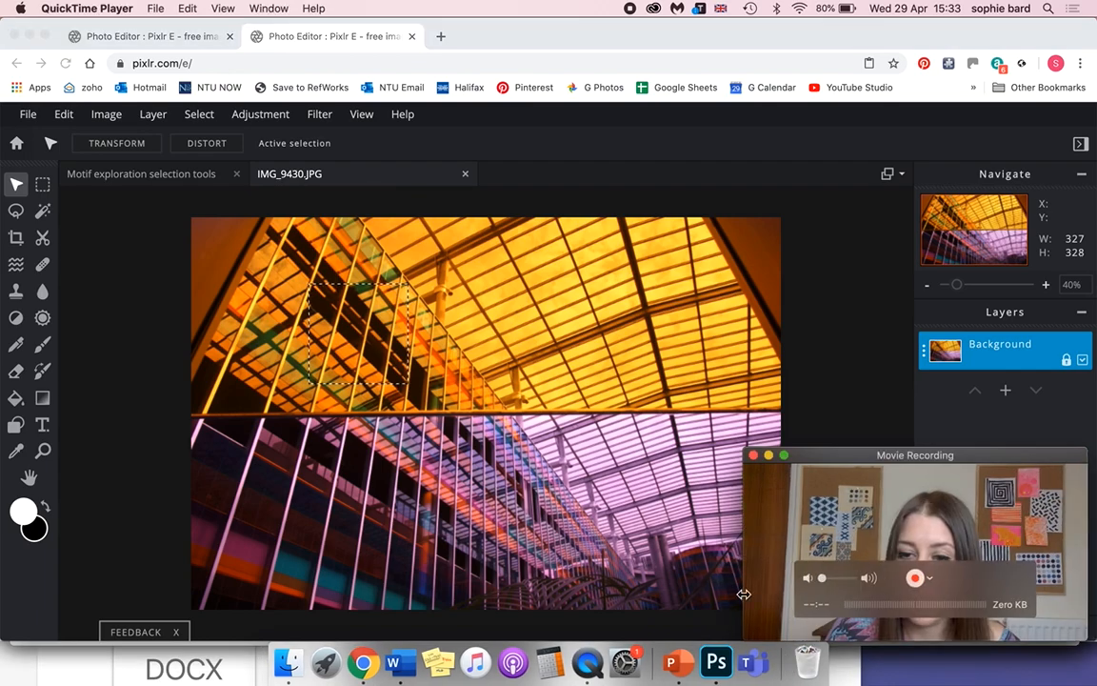